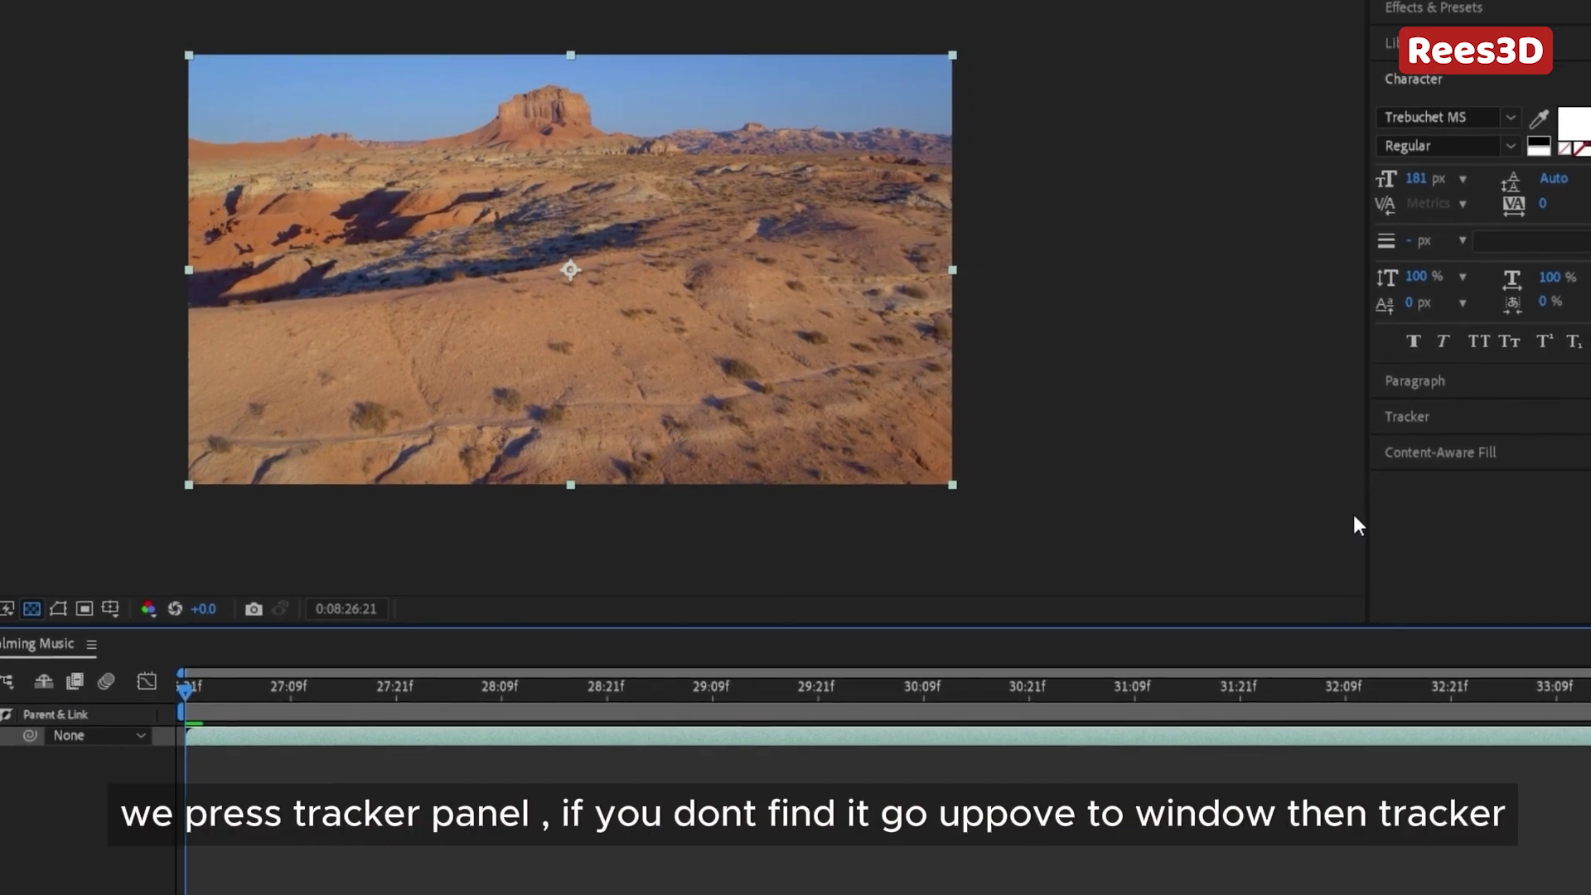
- Show the Tracker panel, run Track Camera on the drone footage, and expand Advanced settings
left_click(1479, 417)
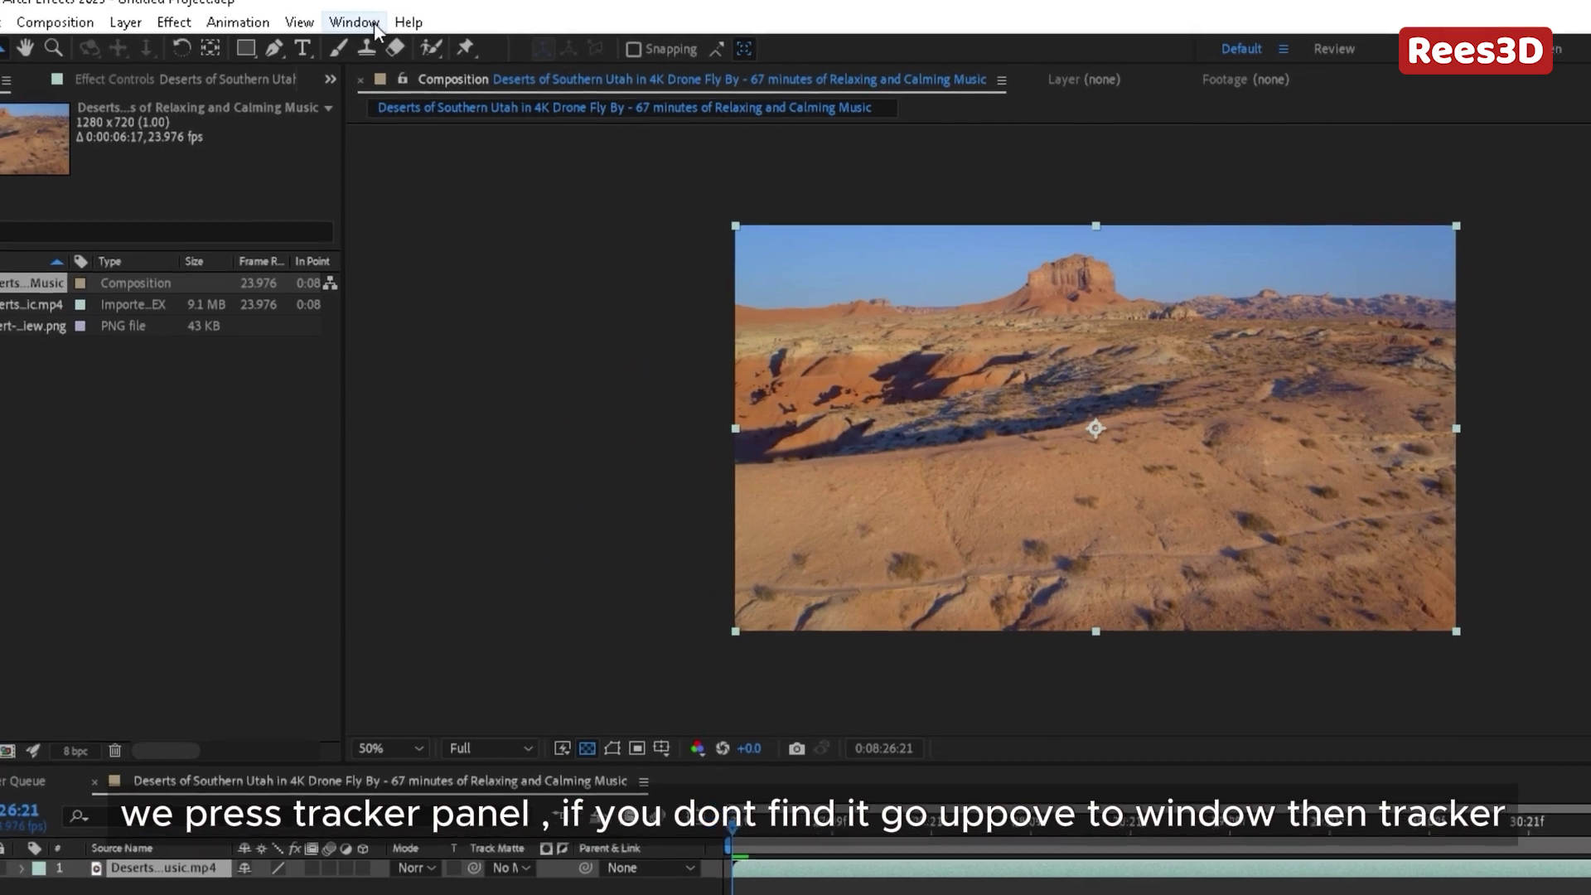
left_click(355, 25)
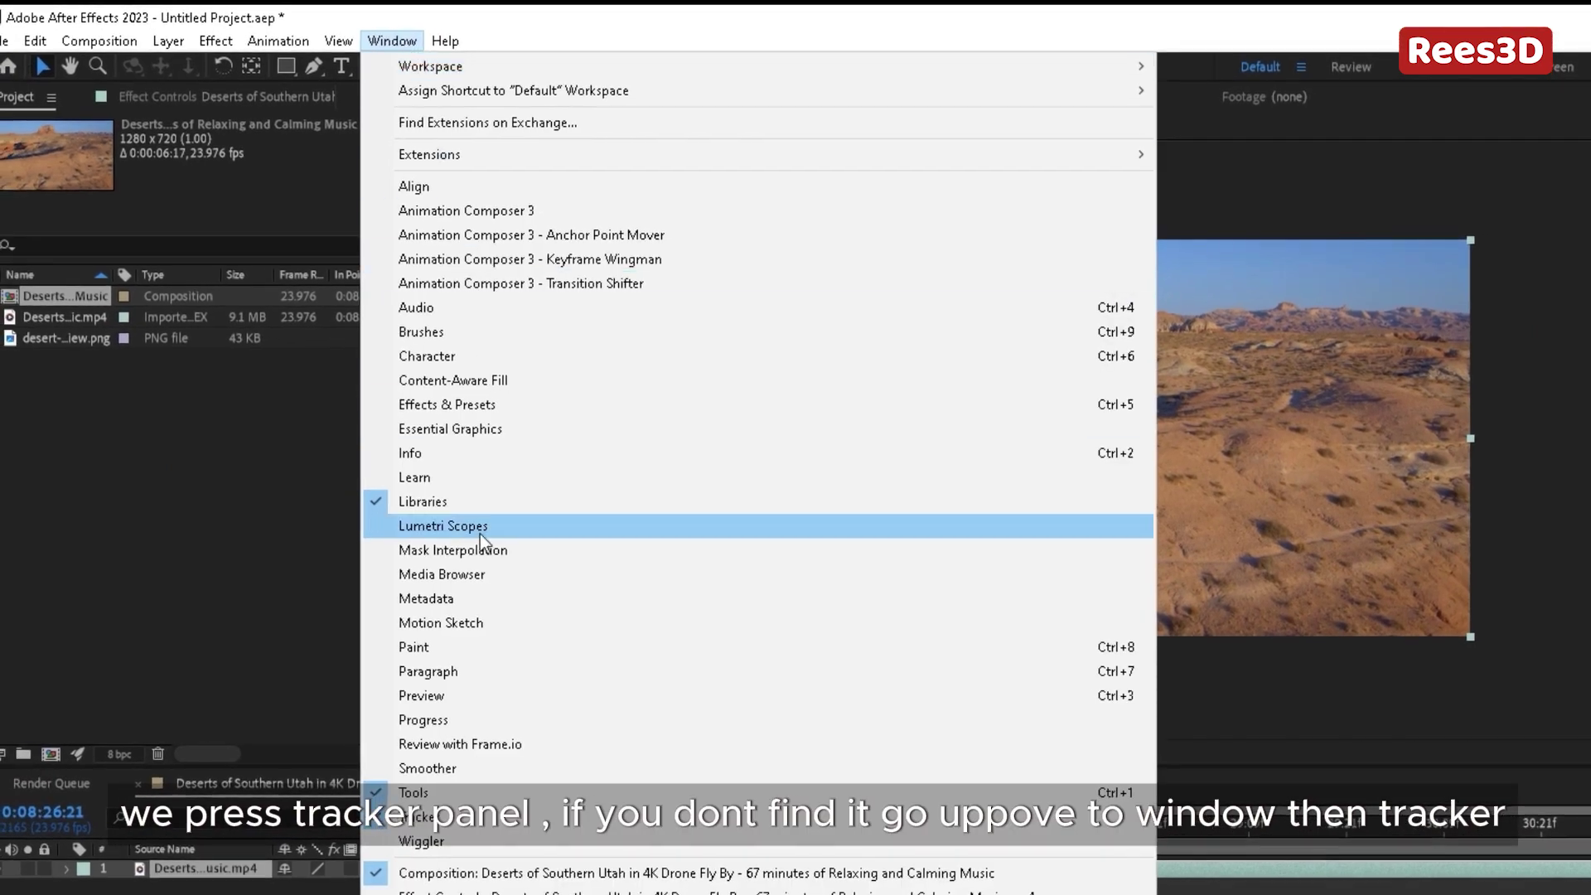
left_click(430, 816)
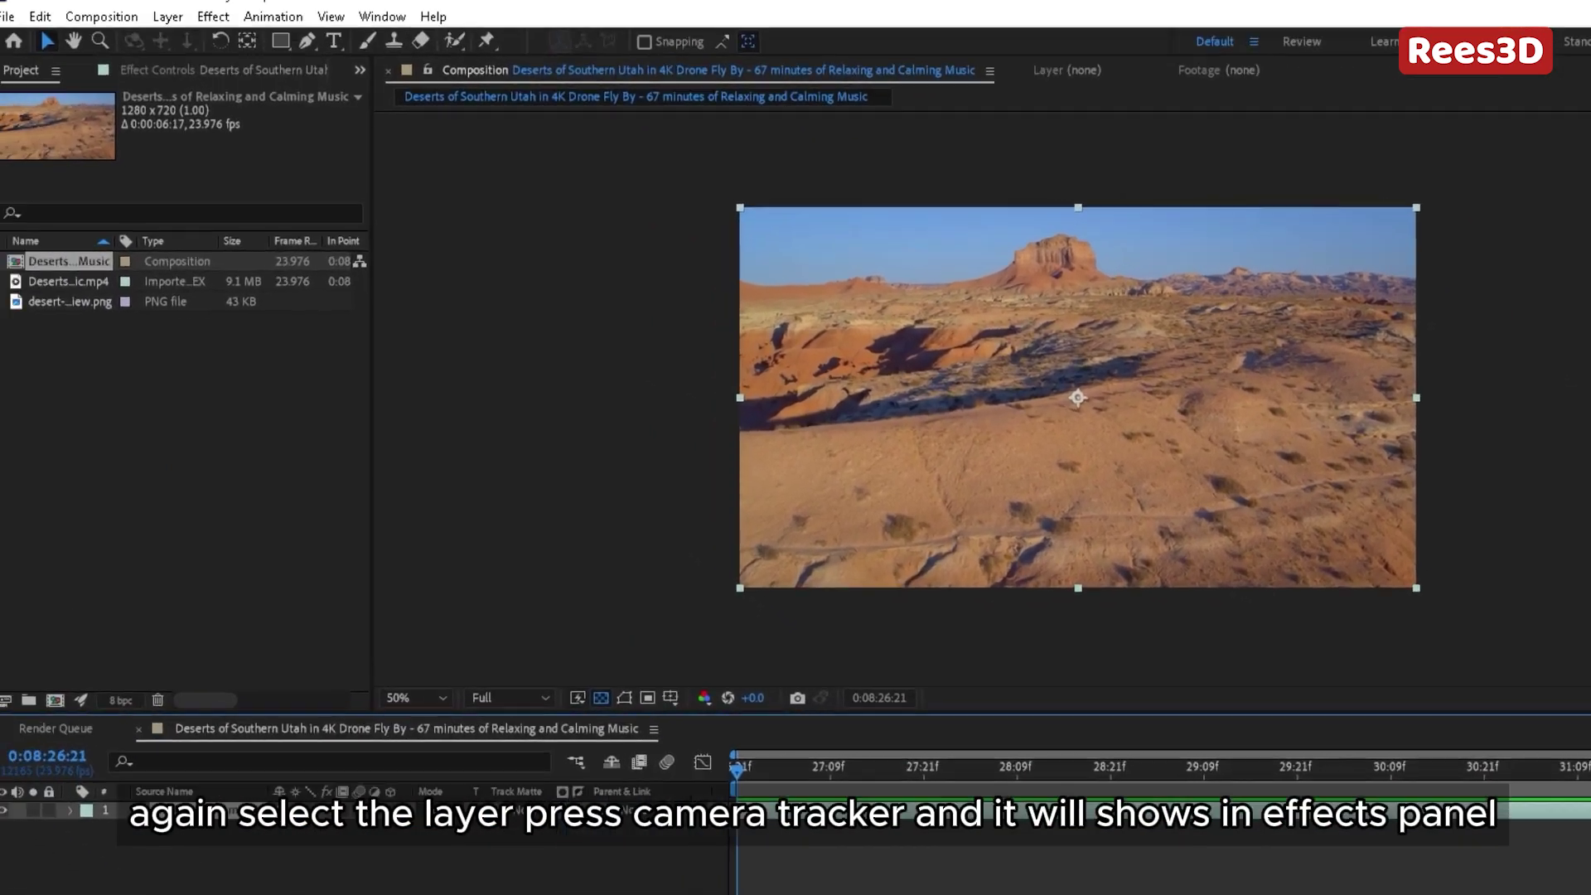
left_click(1513, 259)
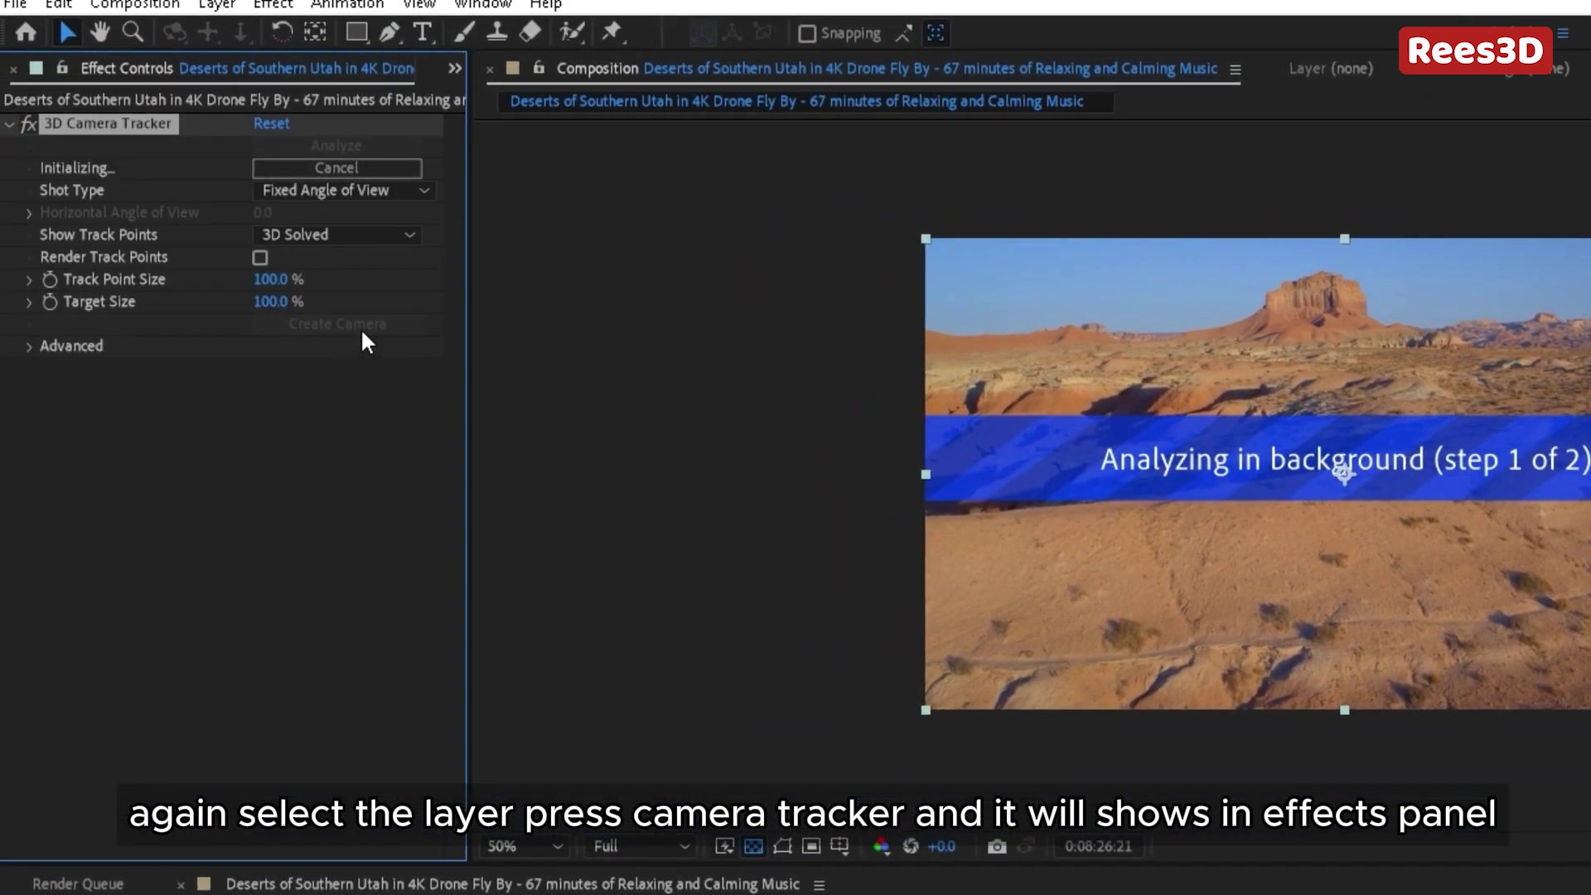
left_click(28, 346)
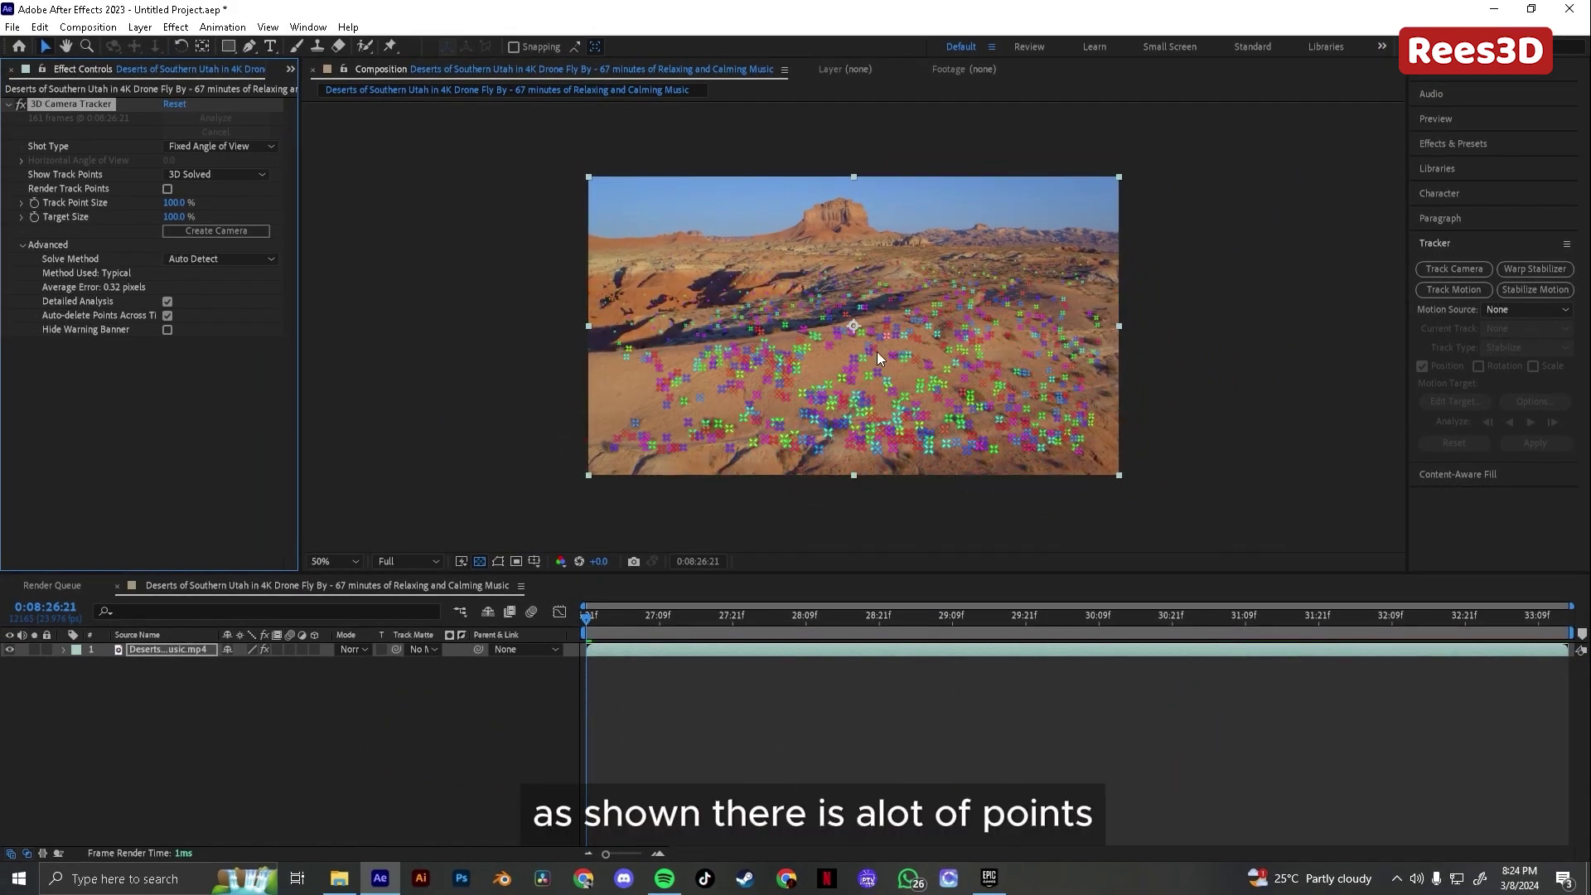
- Create a text layer and tracking camera from a cluster of ground track points
left_click(525, 692)
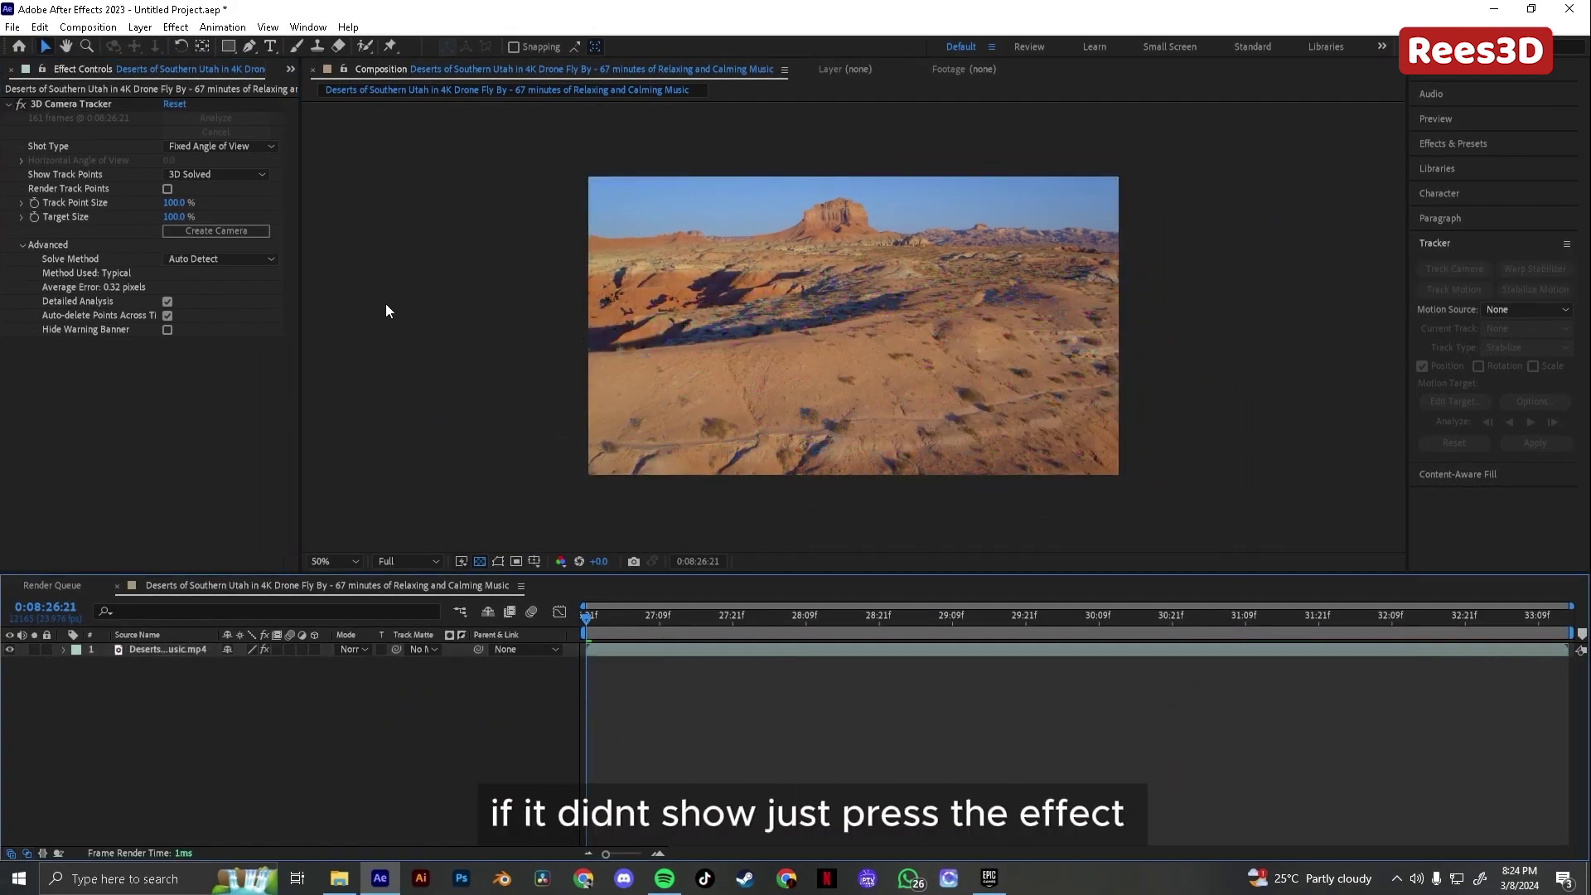
left_click(93, 105)
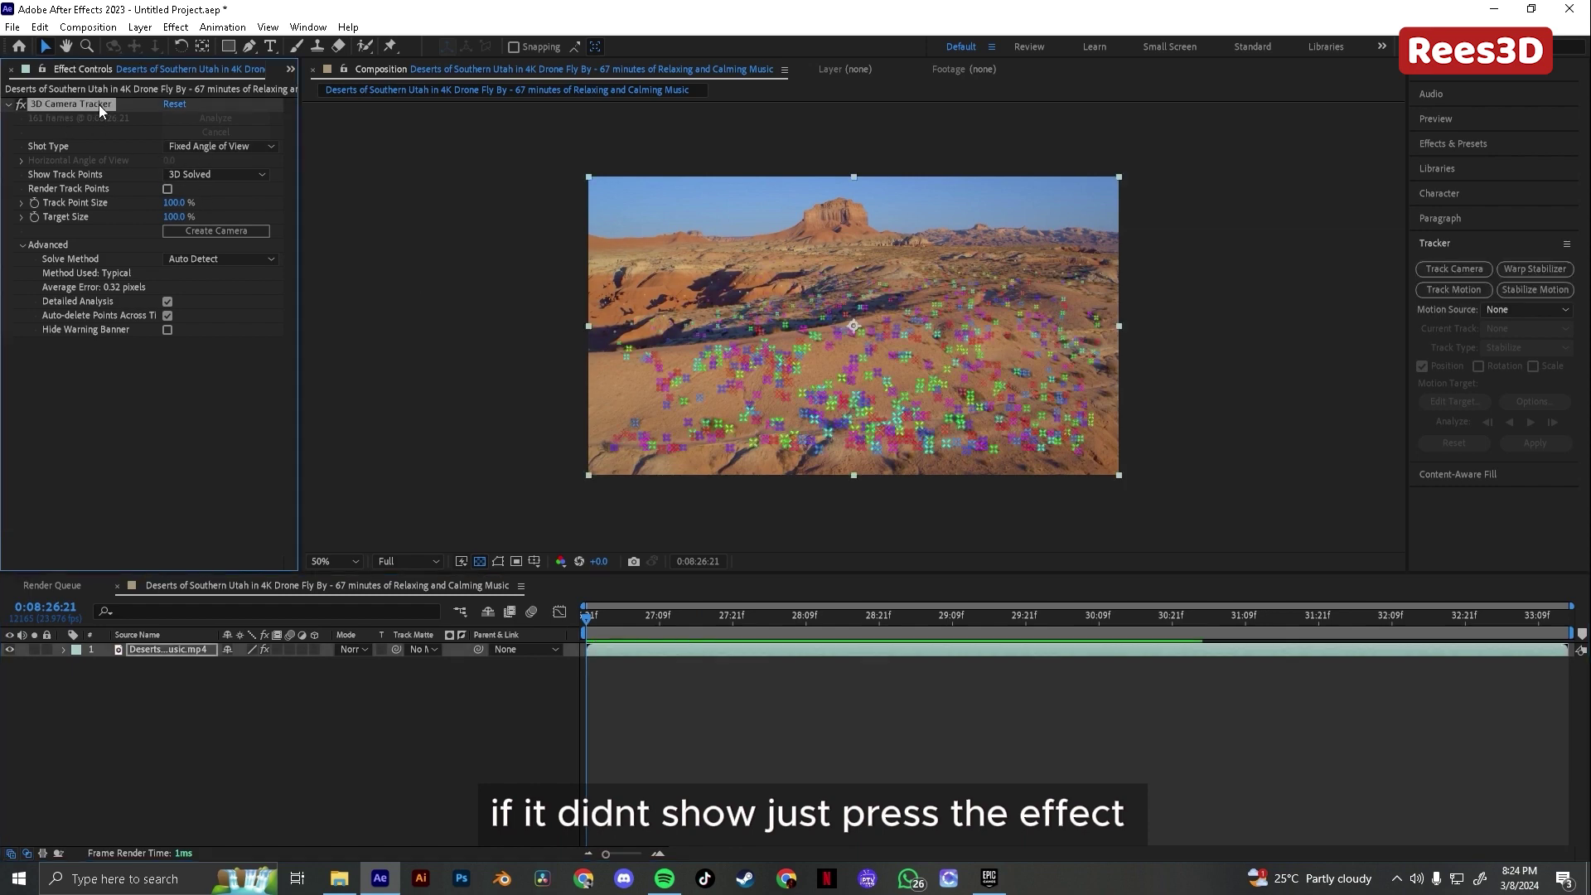
left_click_drag(999, 341, 942, 361)
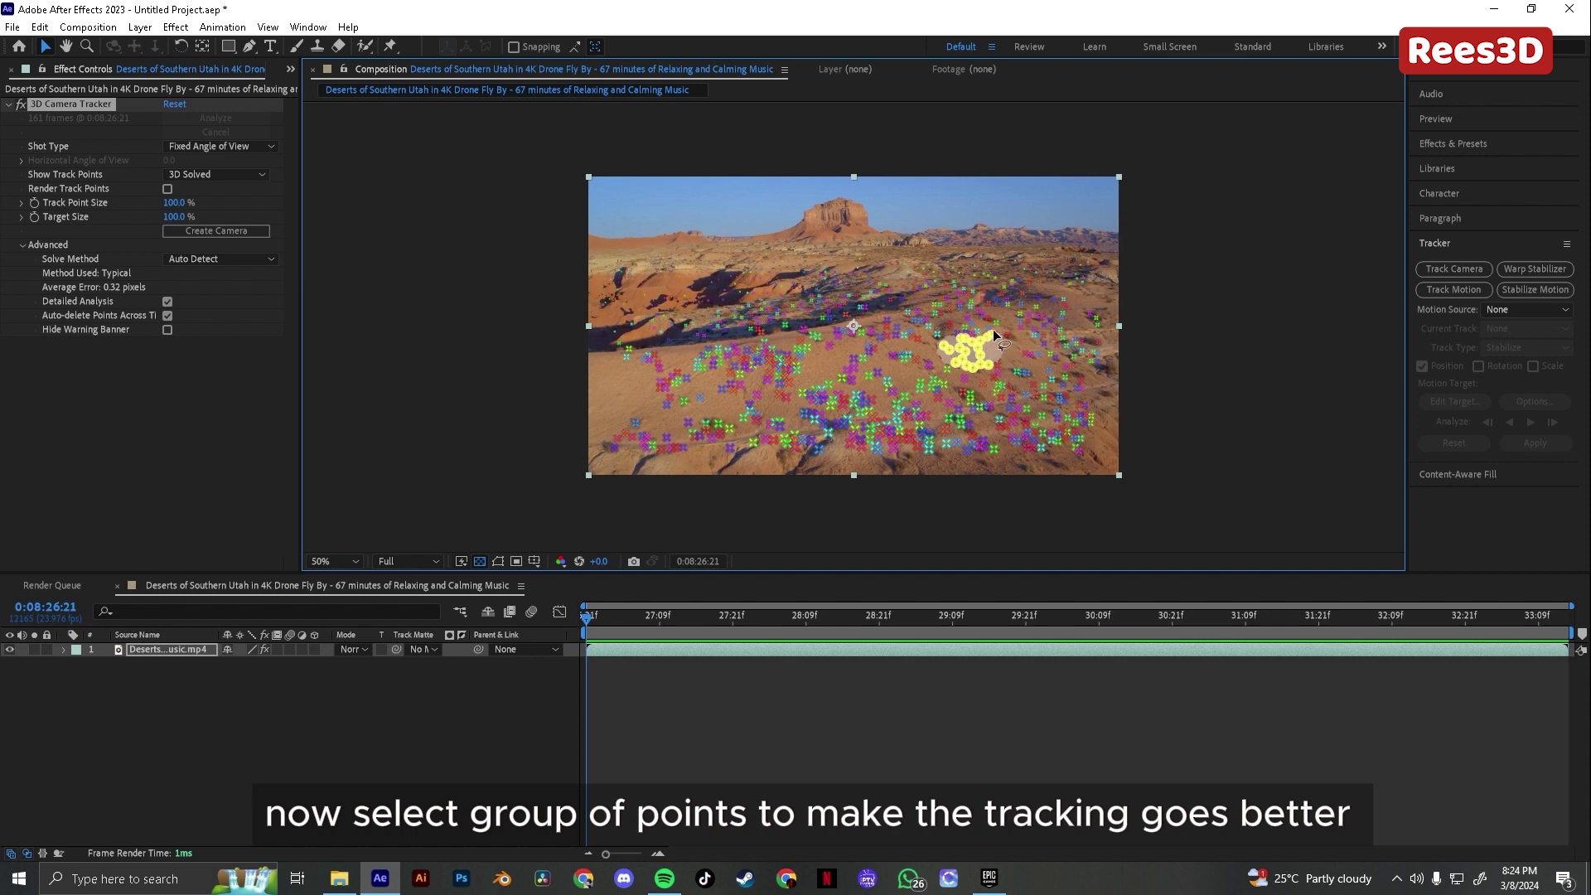
right_click(991, 350)
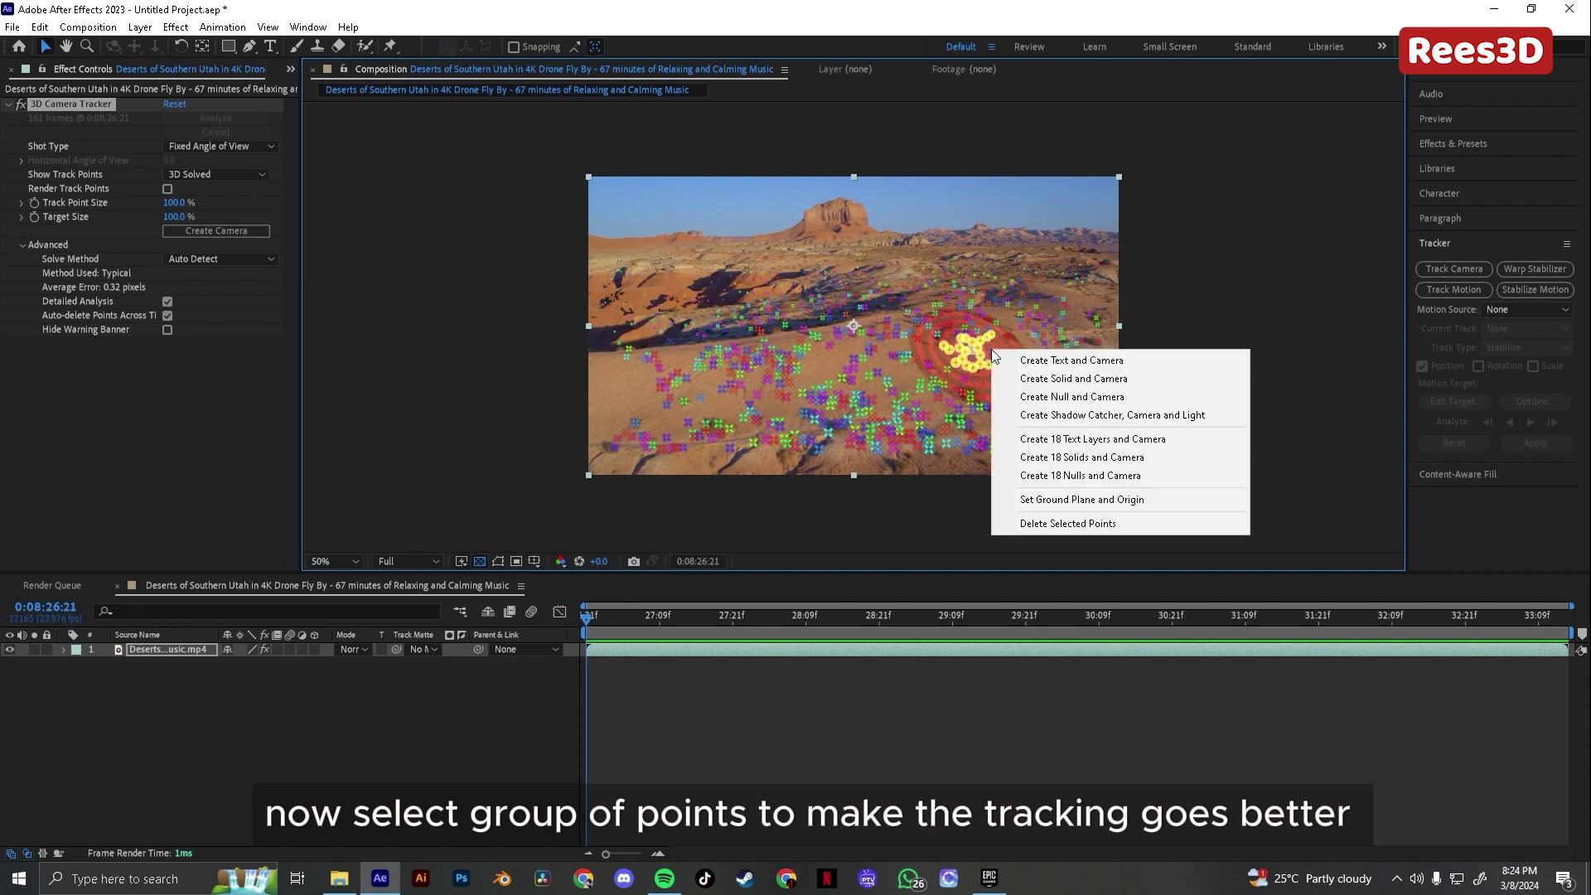
left_click(1067, 362)
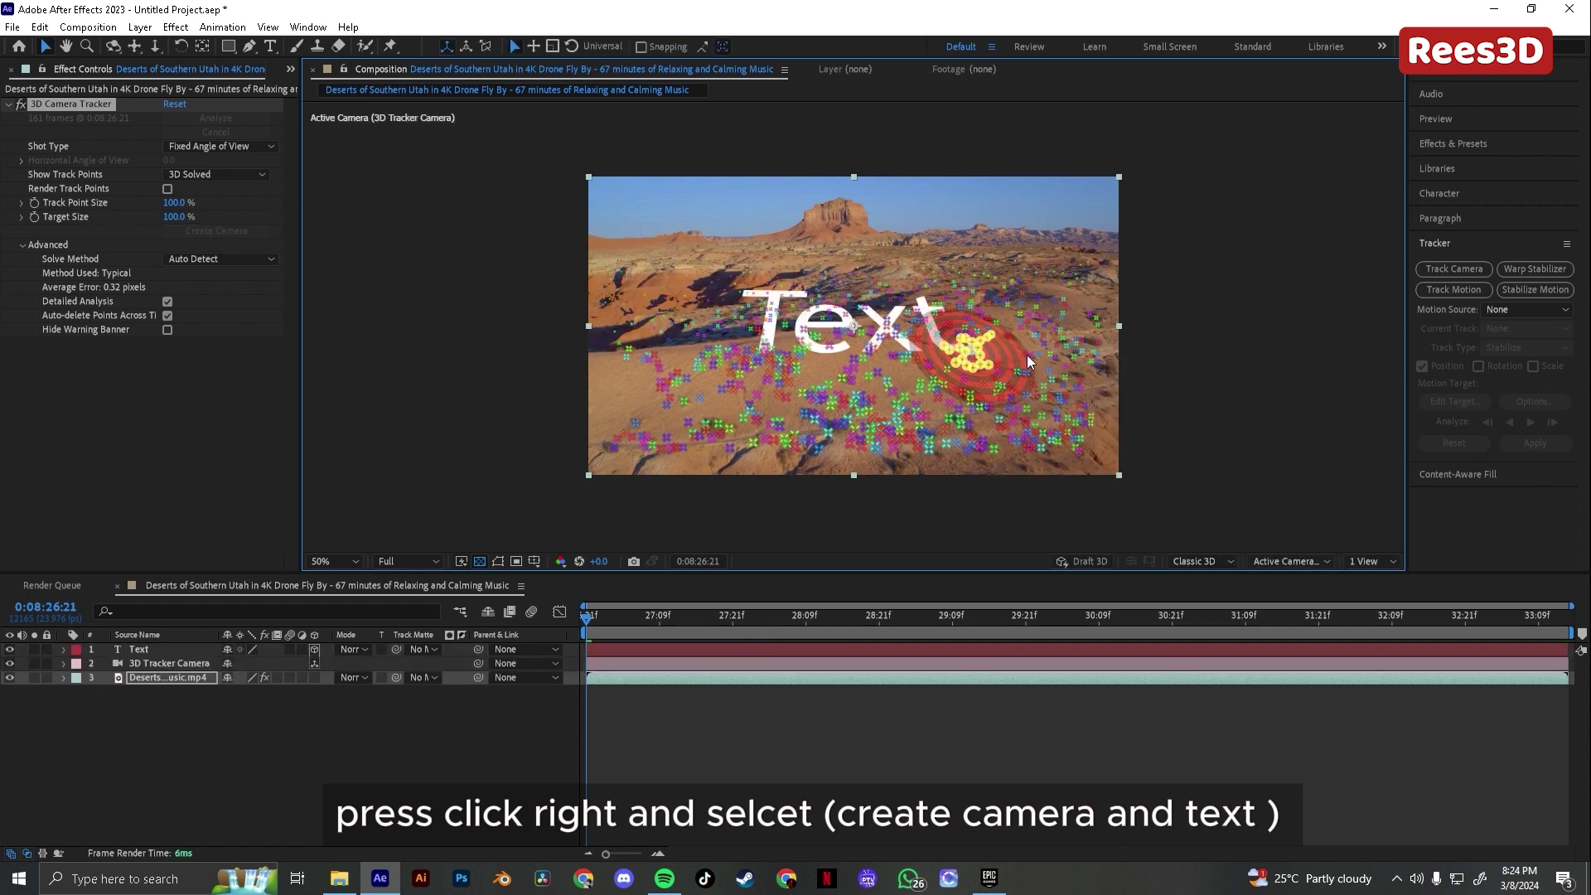
- Edit the new text layer so it reads 'Desert'
key("slash")
left_click(394, 803)
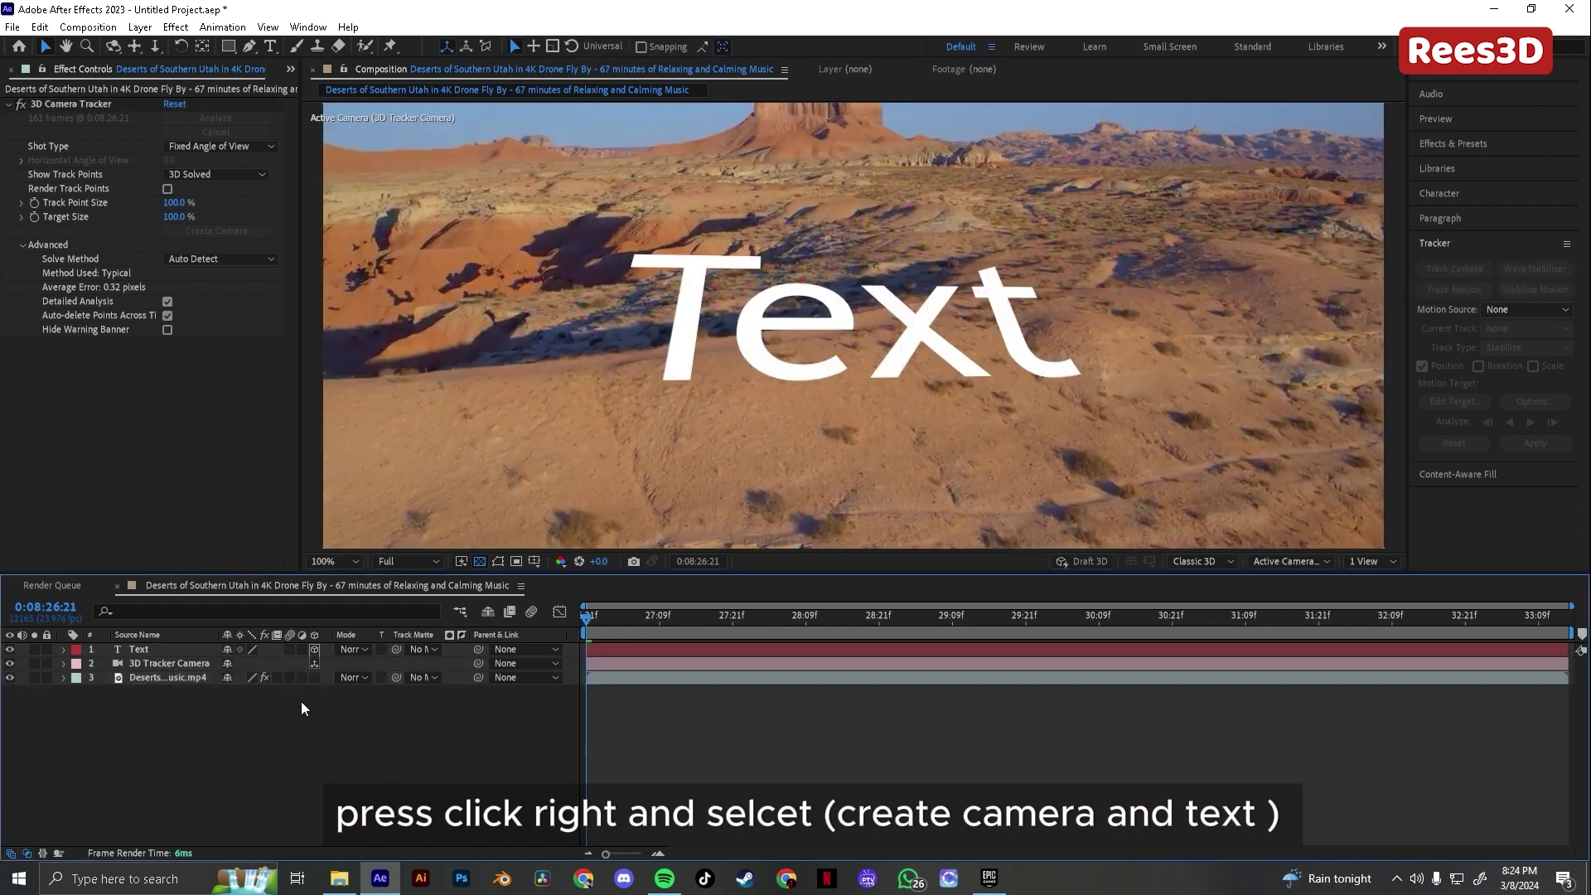
double_click(886, 346)
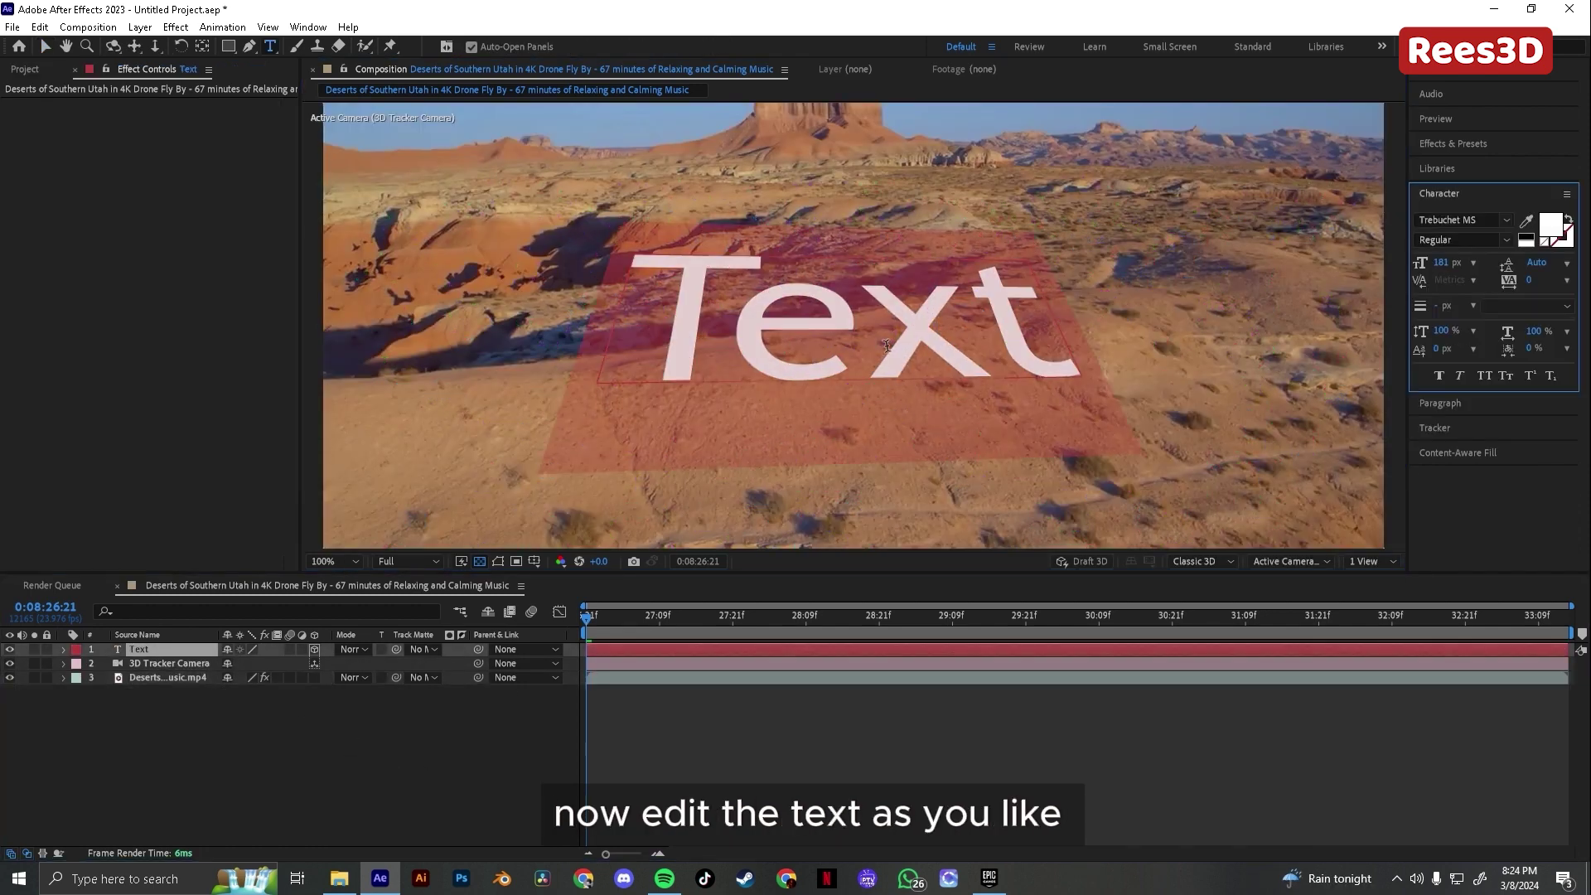
type("D")
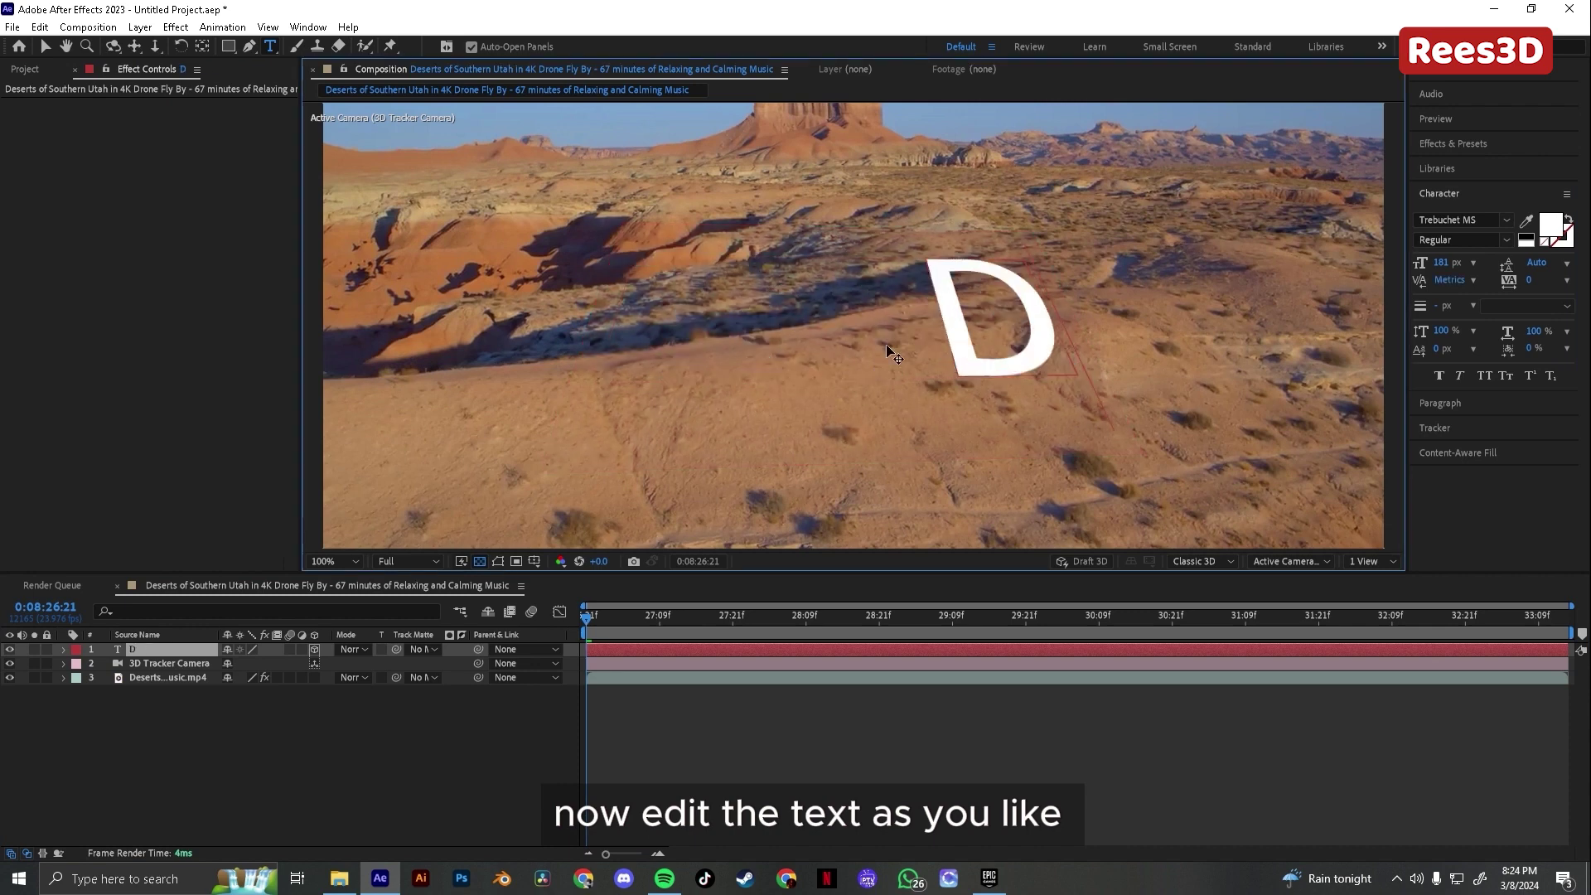
type("e")
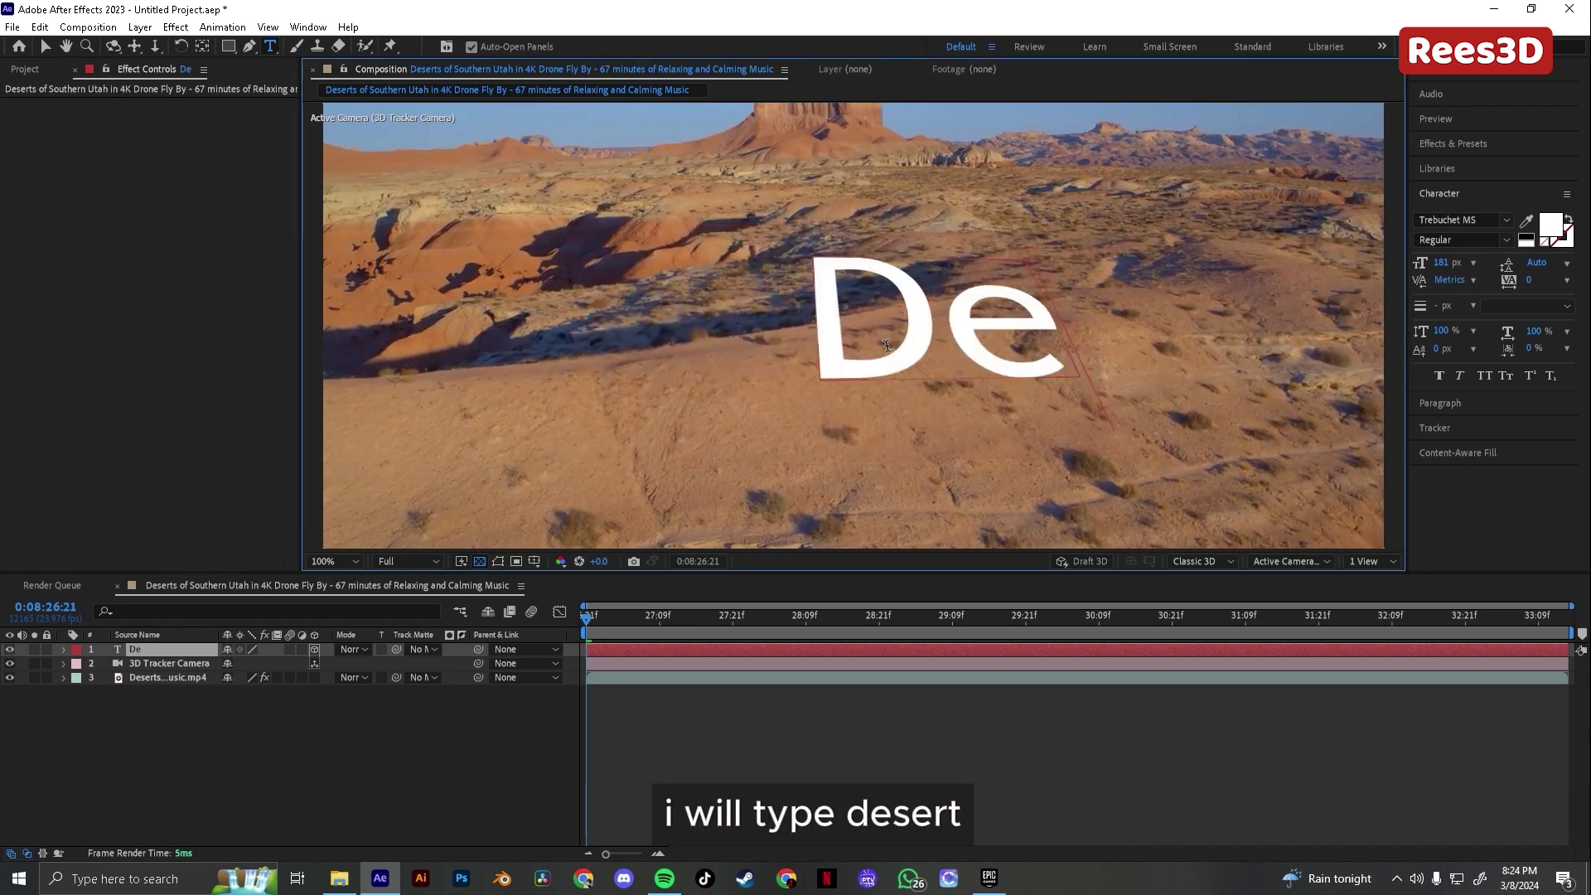
type("sert")
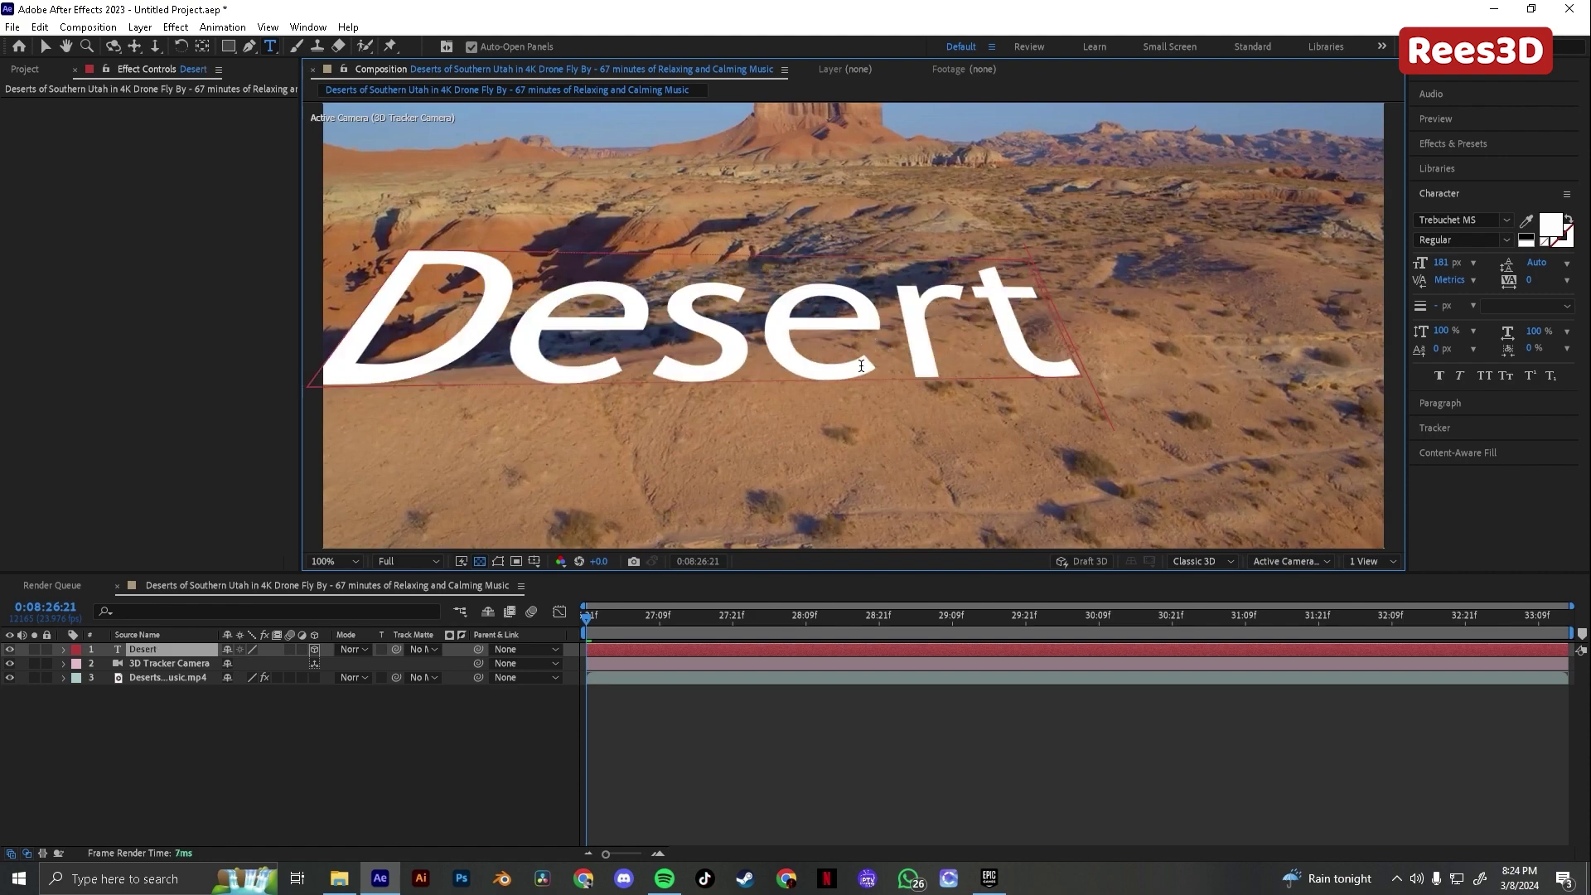
scroll(861, 365, "down", 1)
left_click(189, 697)
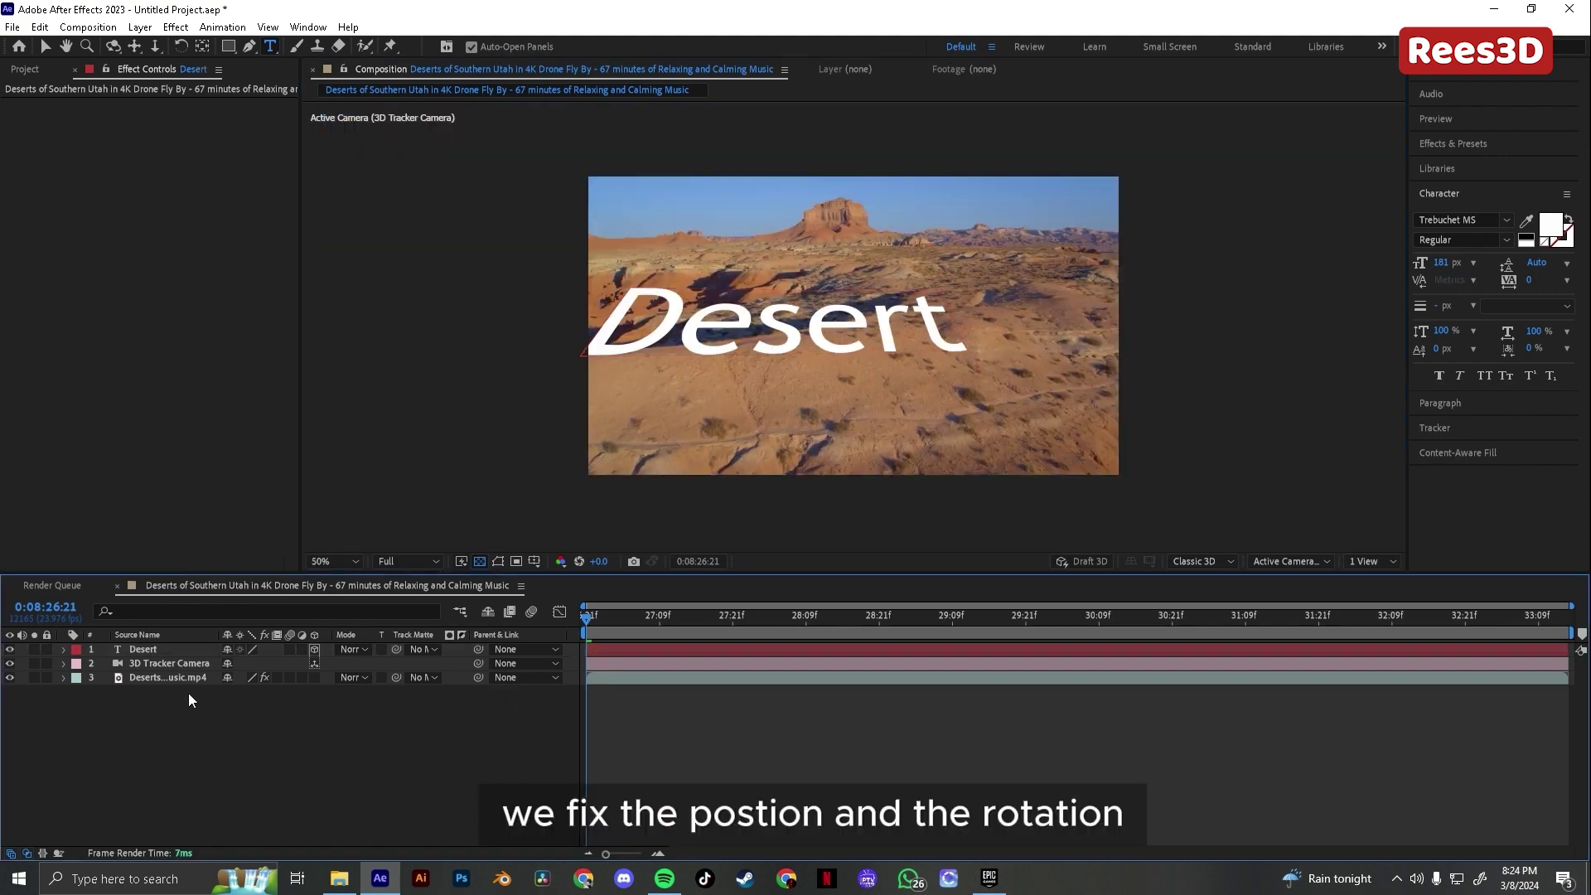
- Rotate the Desert text so it lies along the ground
left_click(163, 636)
left_click(179, 650)
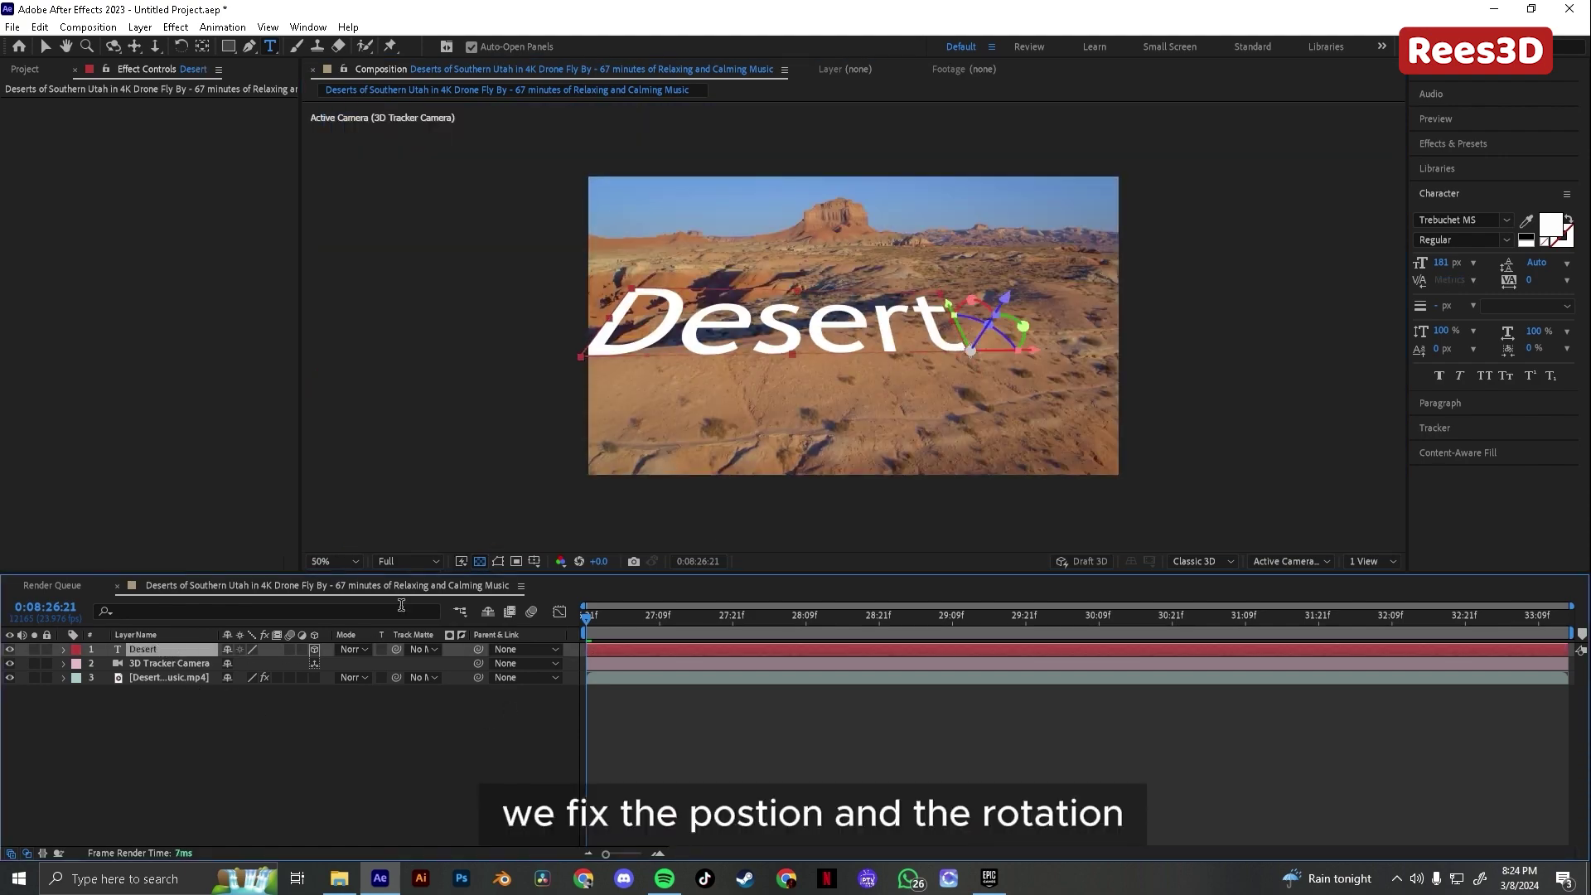
key("v")
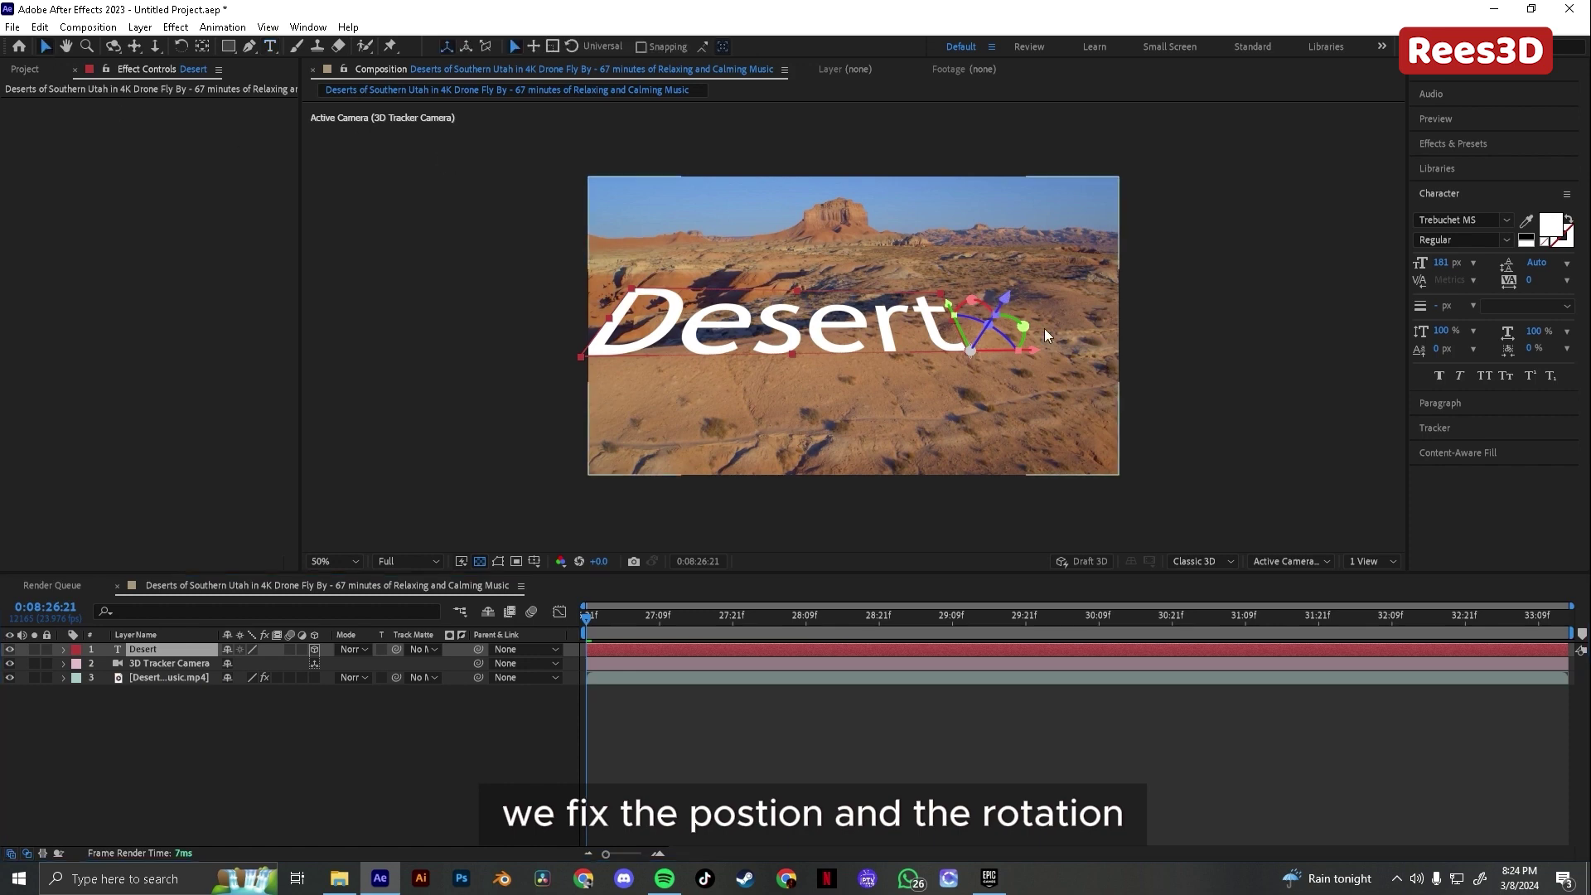
left_click_drag(980, 303, 997, 360)
- Scale the Desert text down to 229.8% and preview it tracking across frames
key("s")
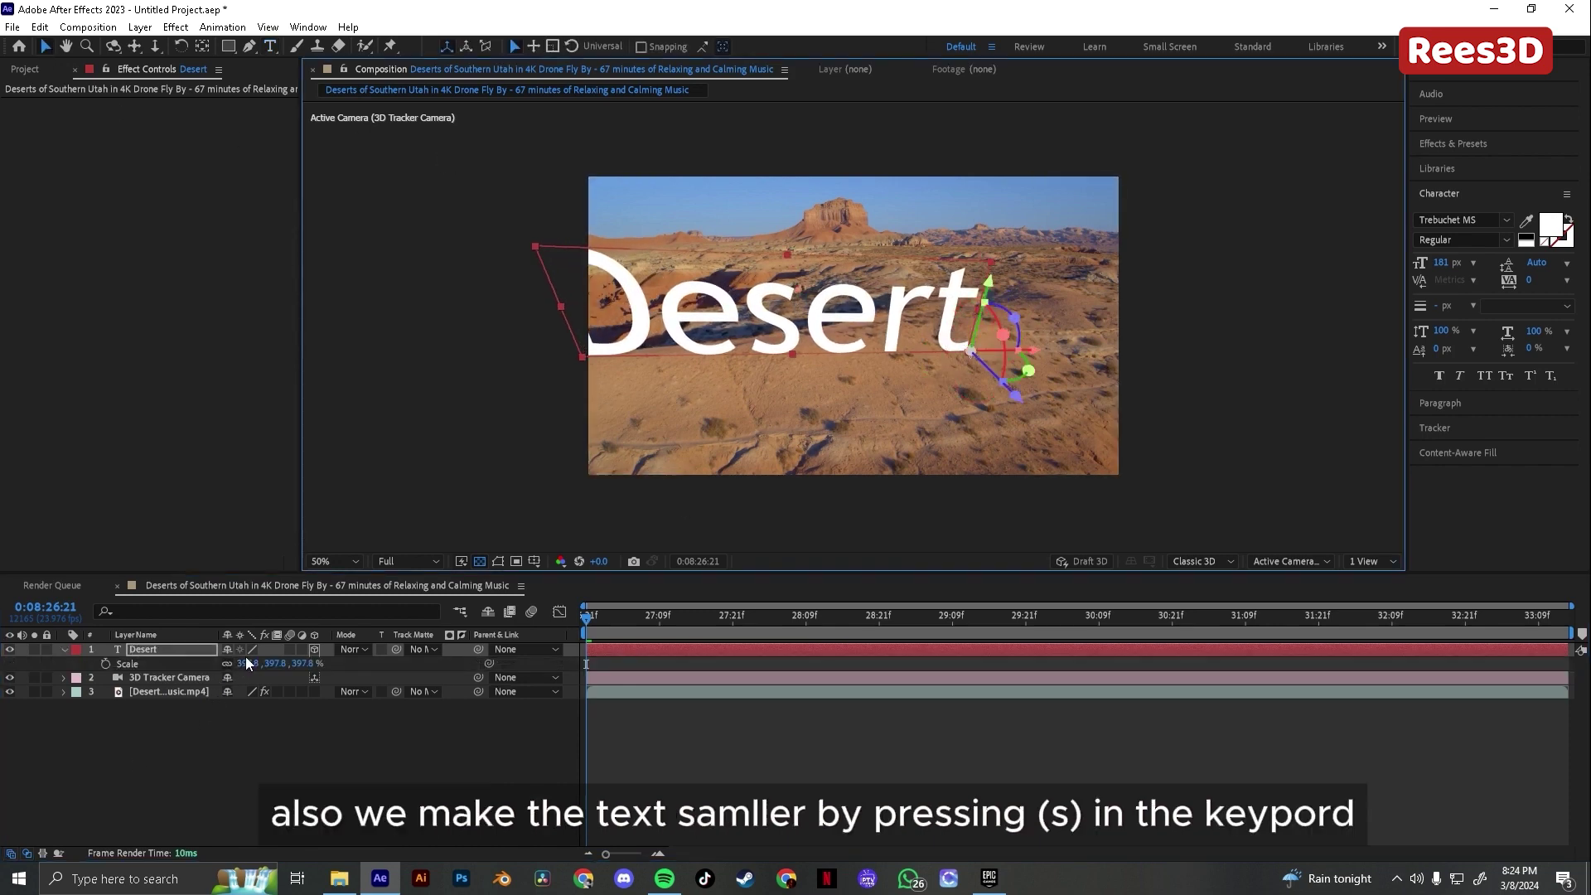
left_click_drag(249, 668, 116, 671)
left_click(296, 756)
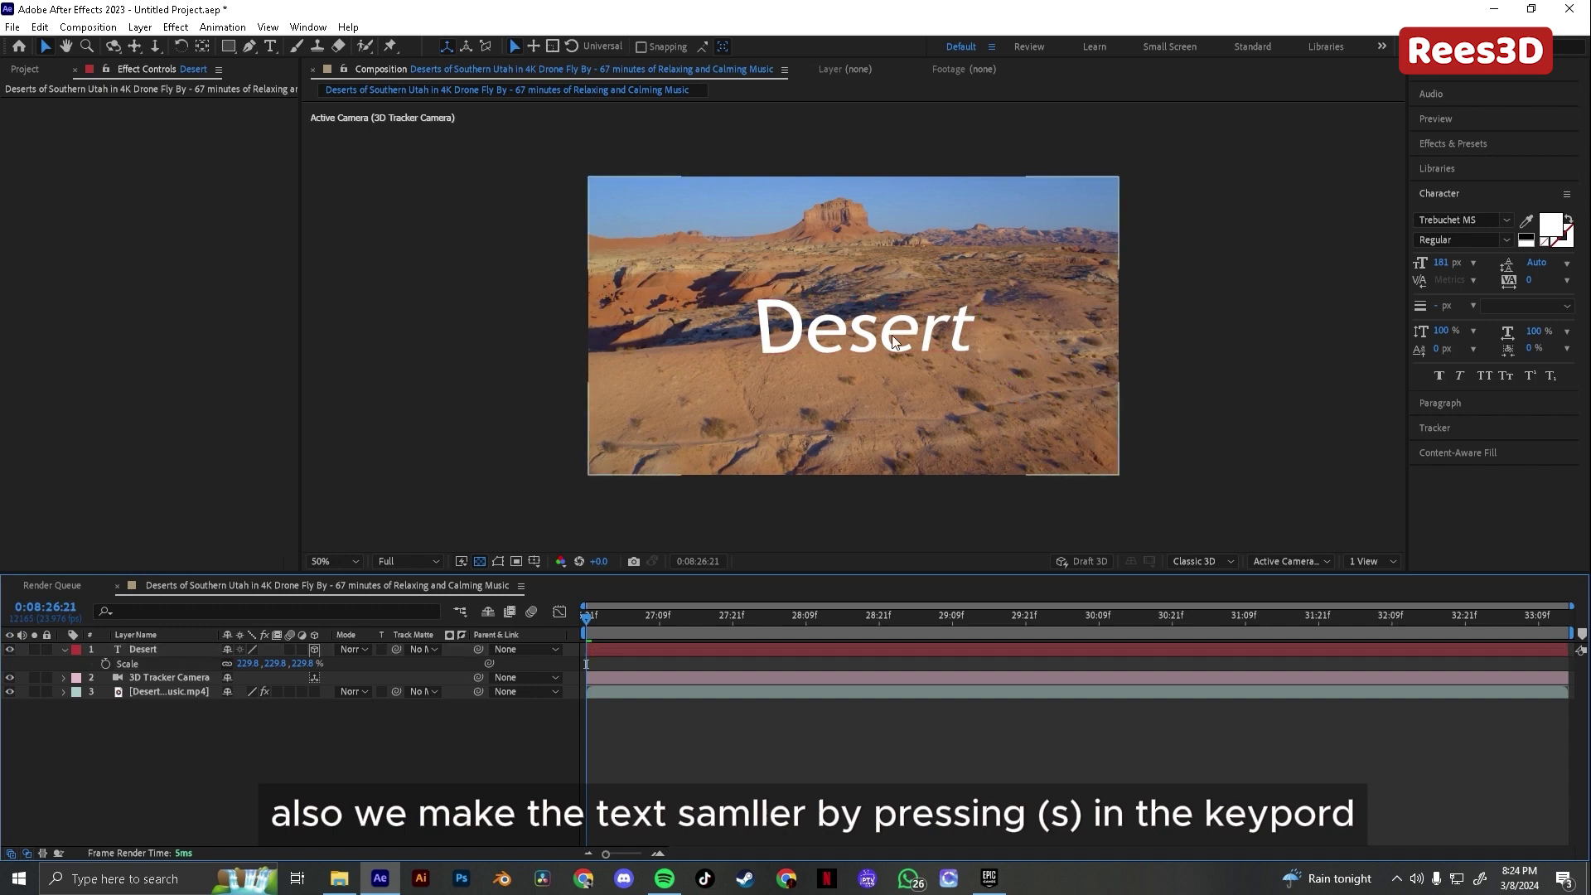
left_click_drag(592, 620, 444, 784)
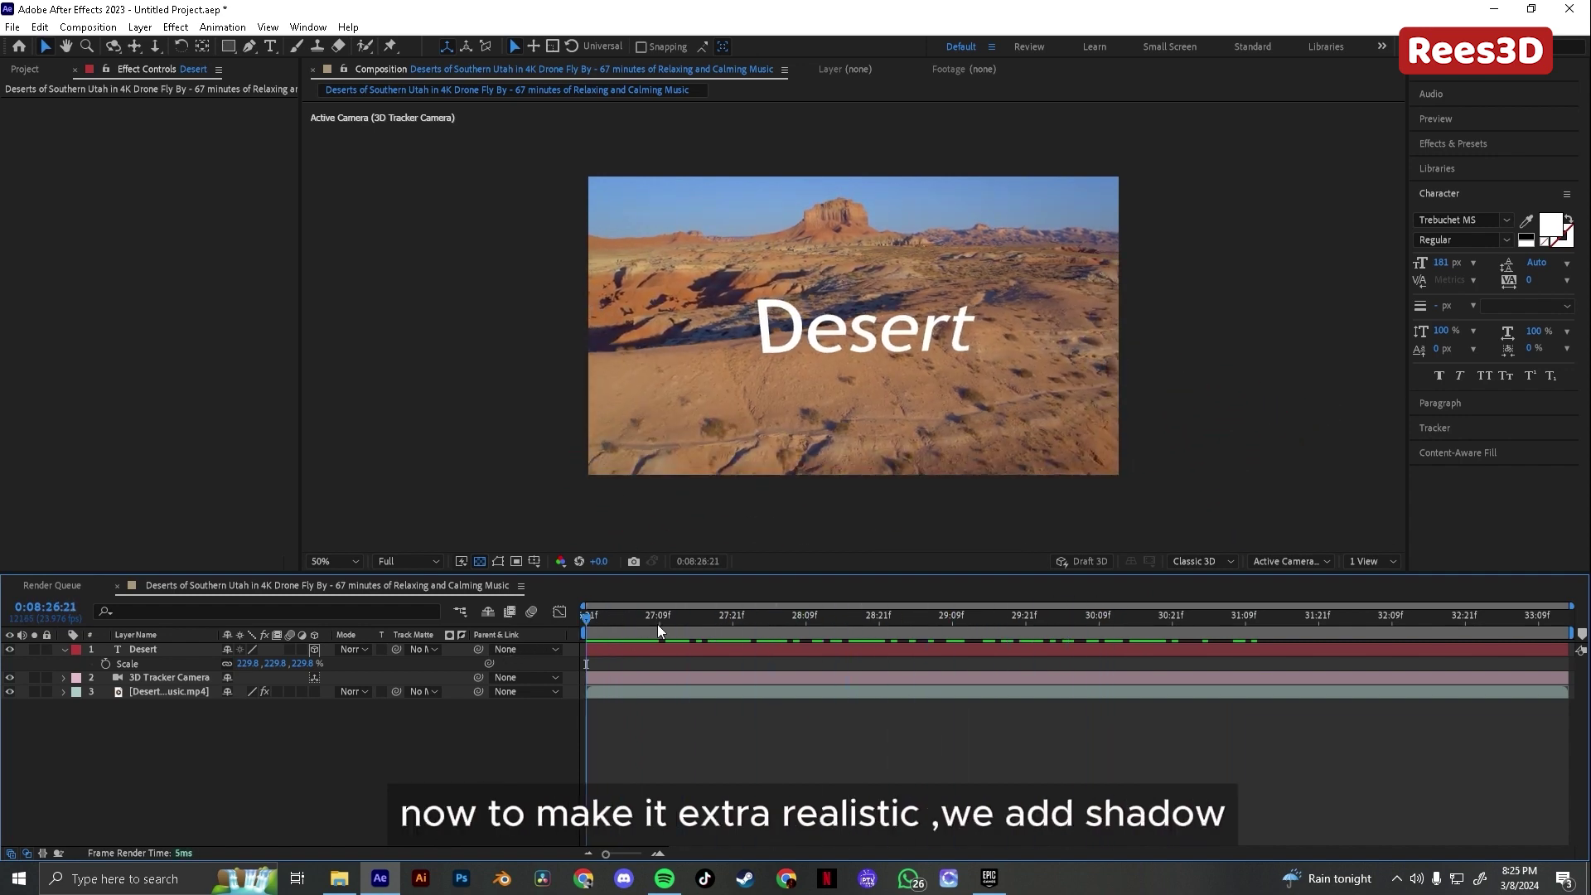
- Duplicate the Desert text layer and flip the copy down beneath the original
scroll(845, 331, "up", 2)
left_click(888, 344)
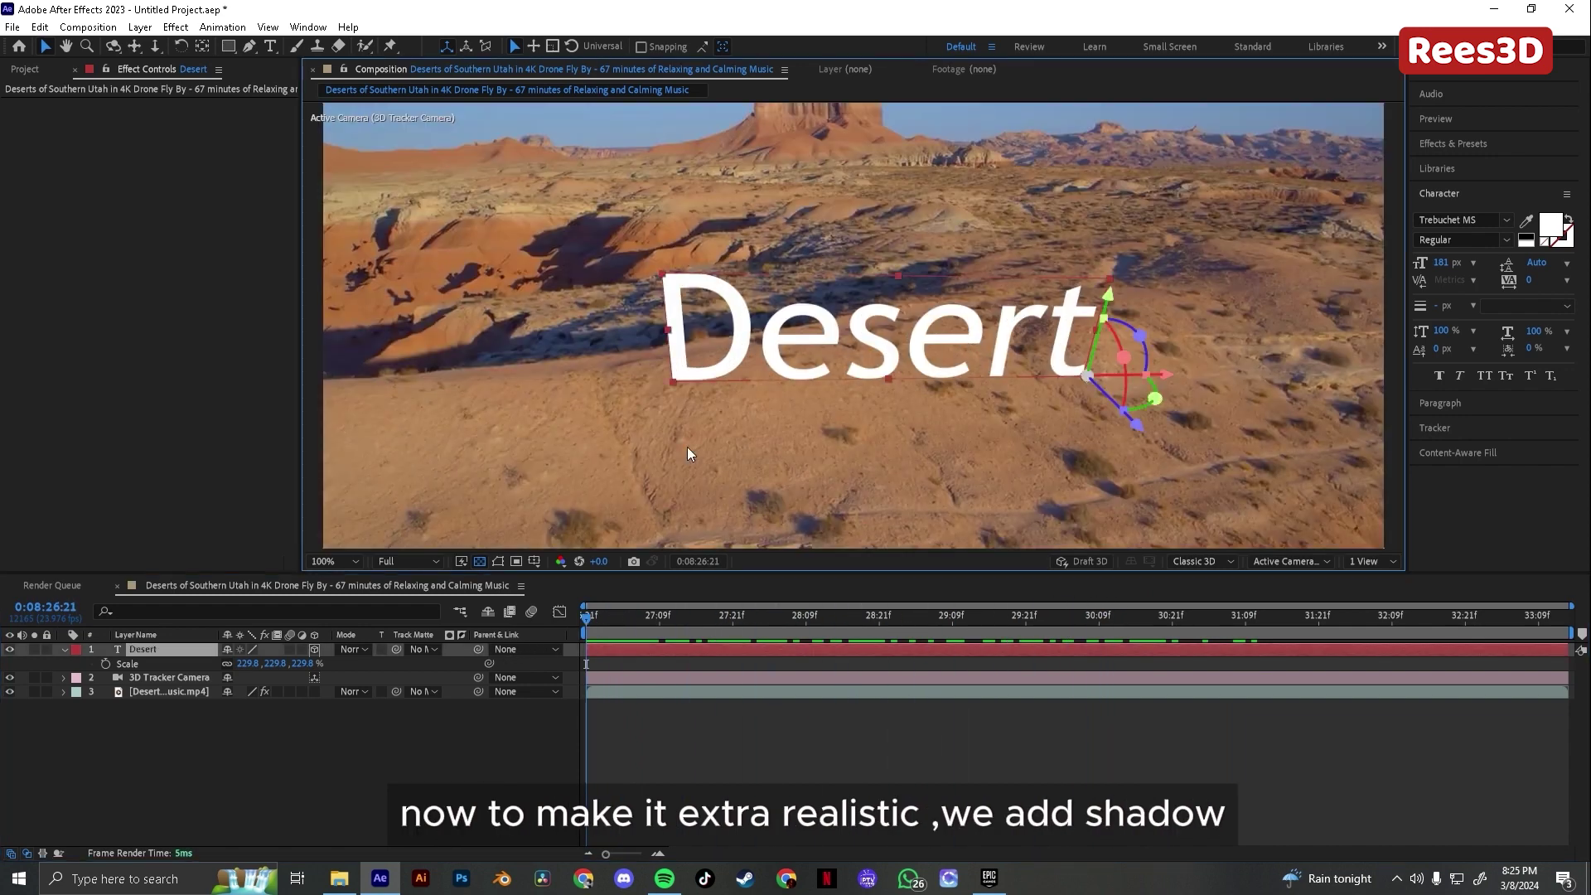
left_click(246, 722)
left_click(171, 650)
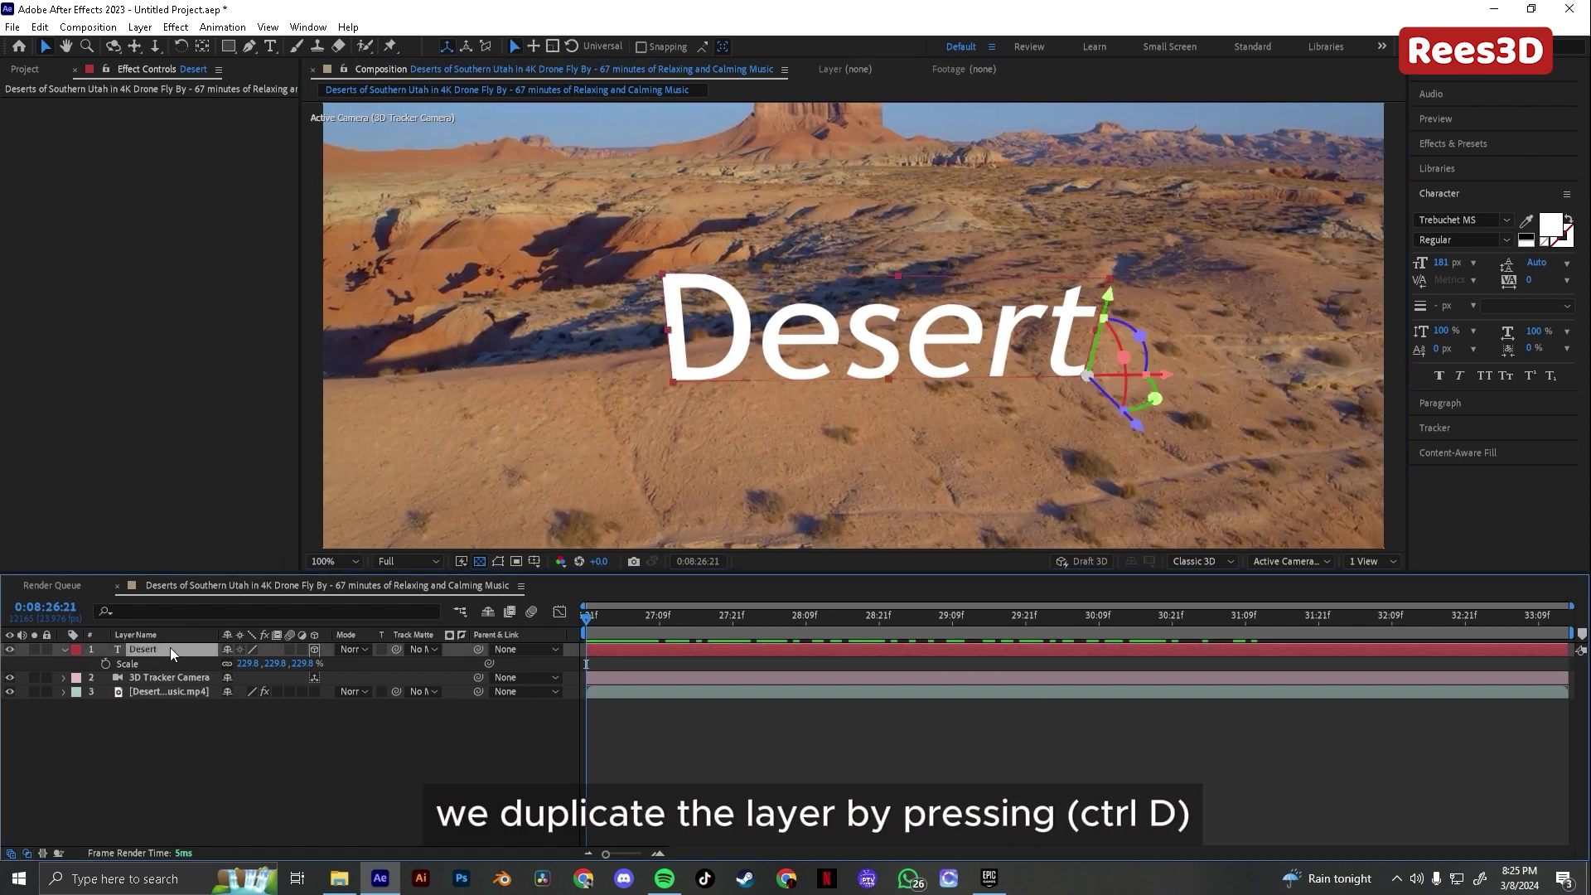
key("ctrl+d")
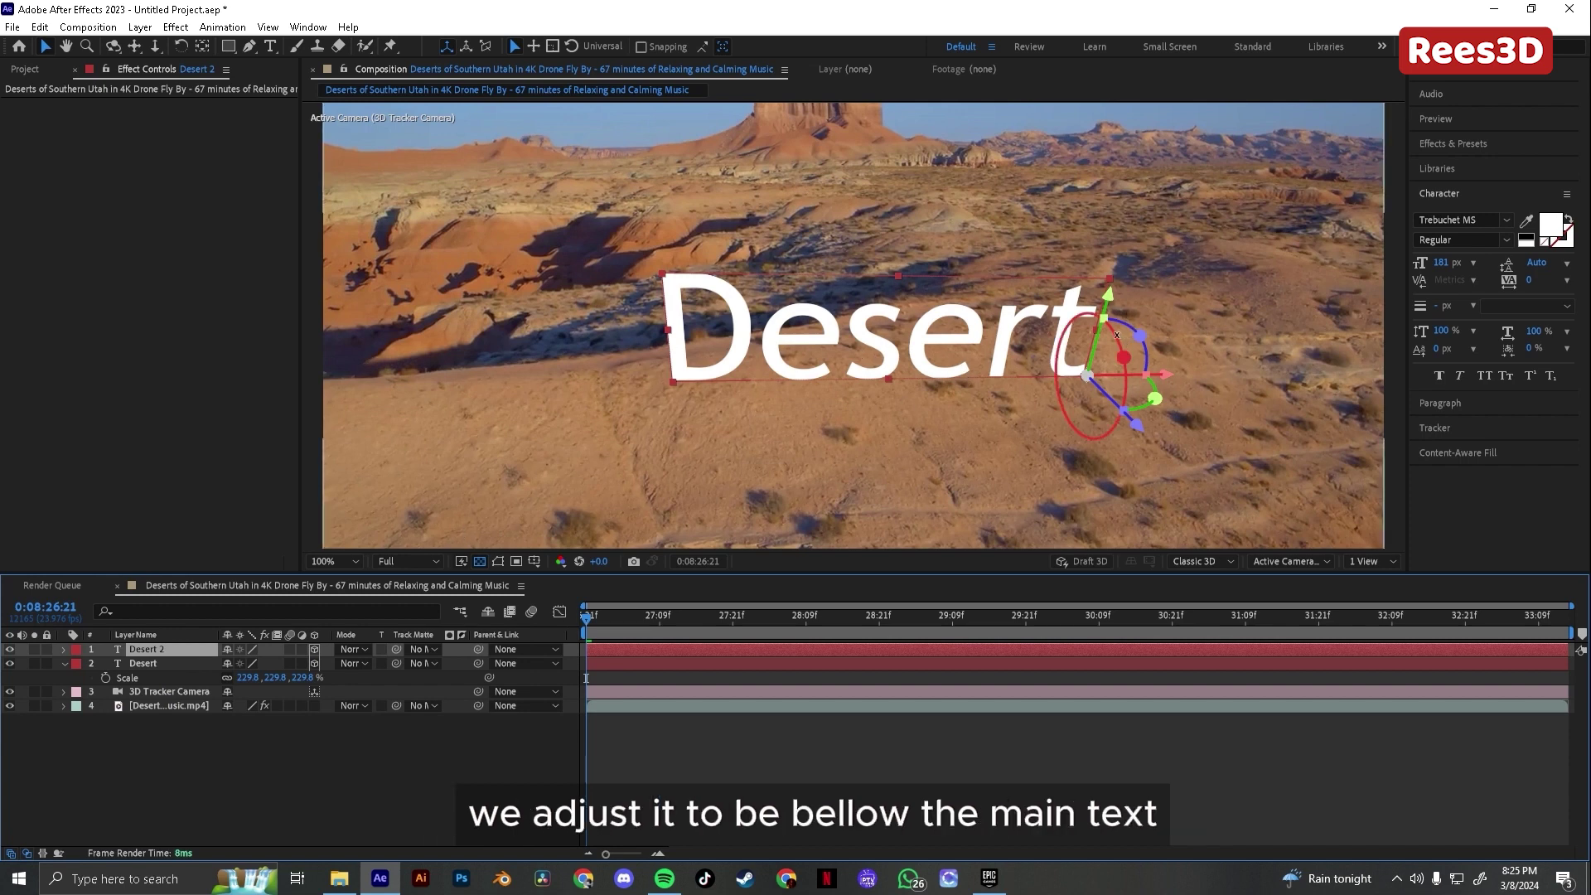
left_click_drag(1122, 357, 1152, 568)
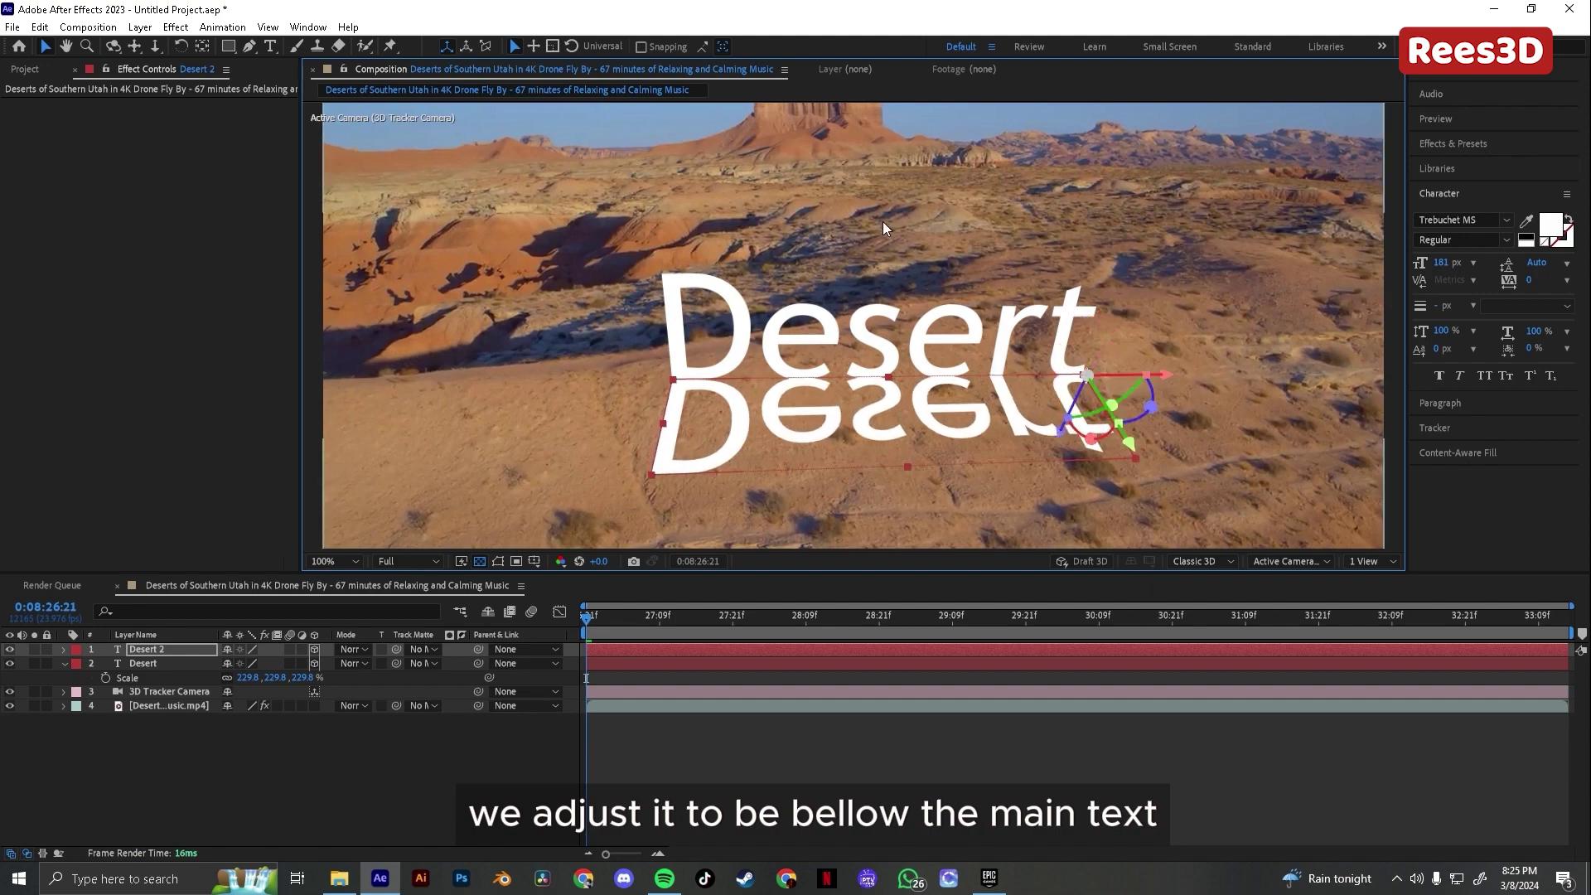
- Apply Drop Shadow to Desert 2 with Shadow Only checked and 35% opacity
scroll(886, 237, "down", 1)
left_click(379, 752)
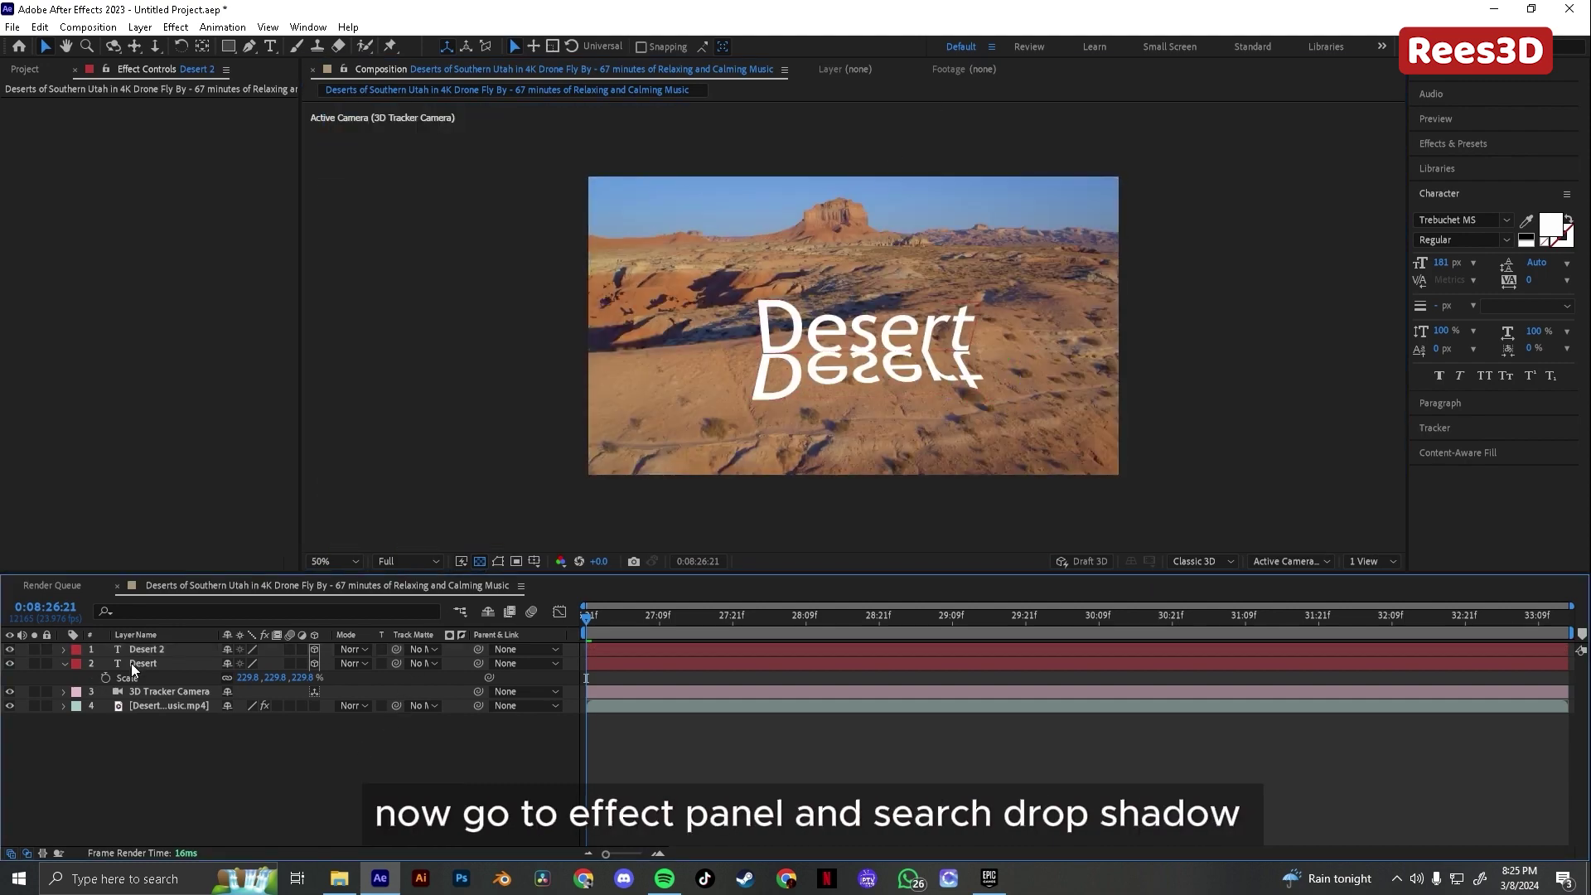
left_click(141, 650)
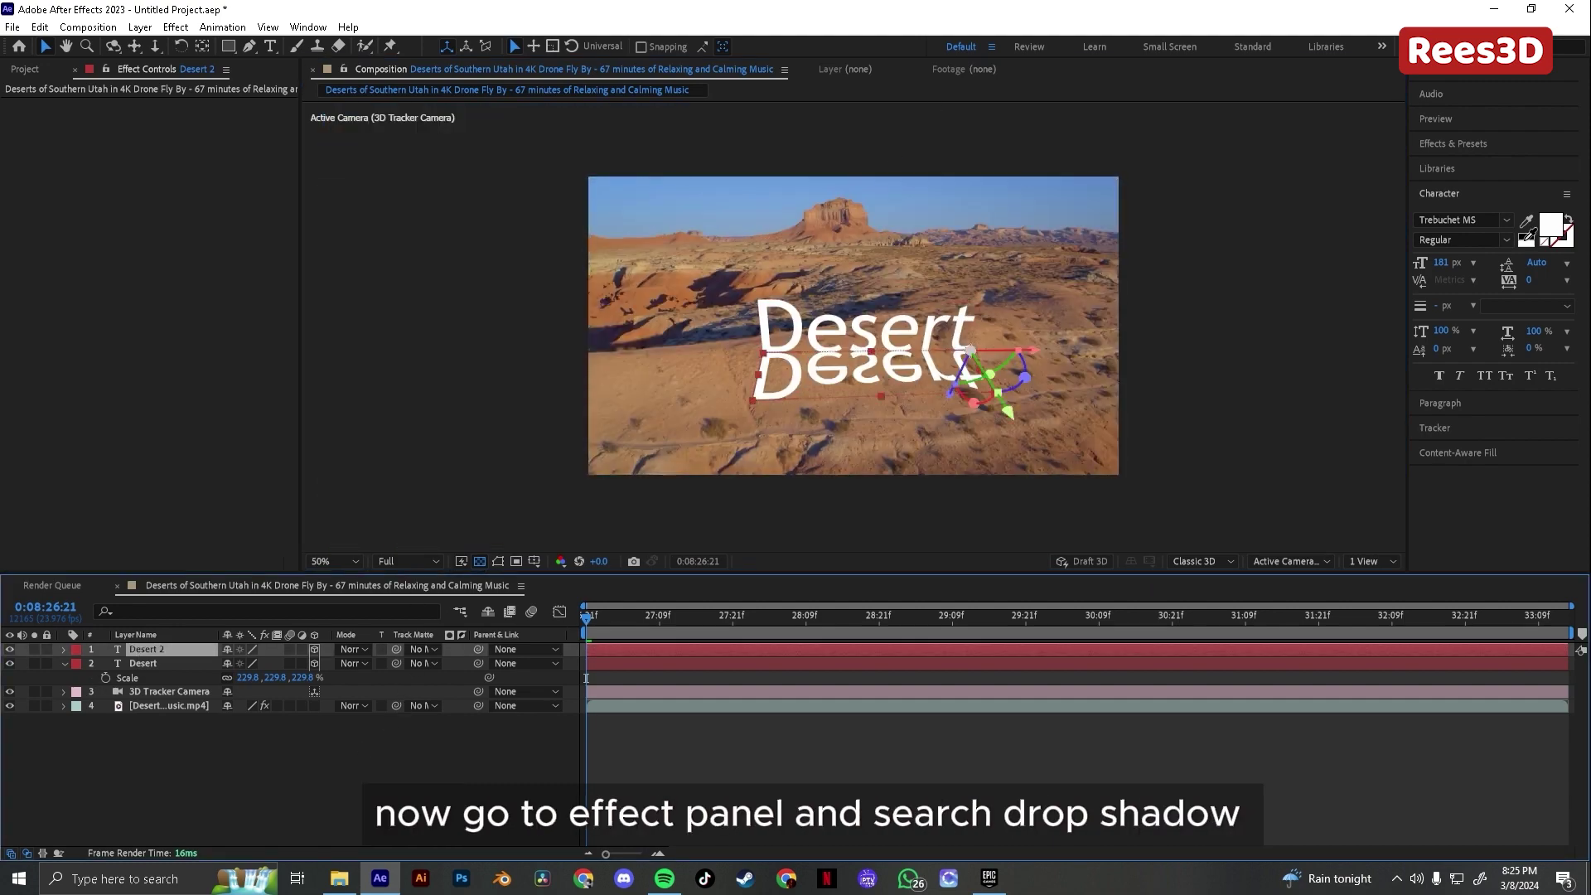
left_click(1460, 146)
left_click(1470, 166)
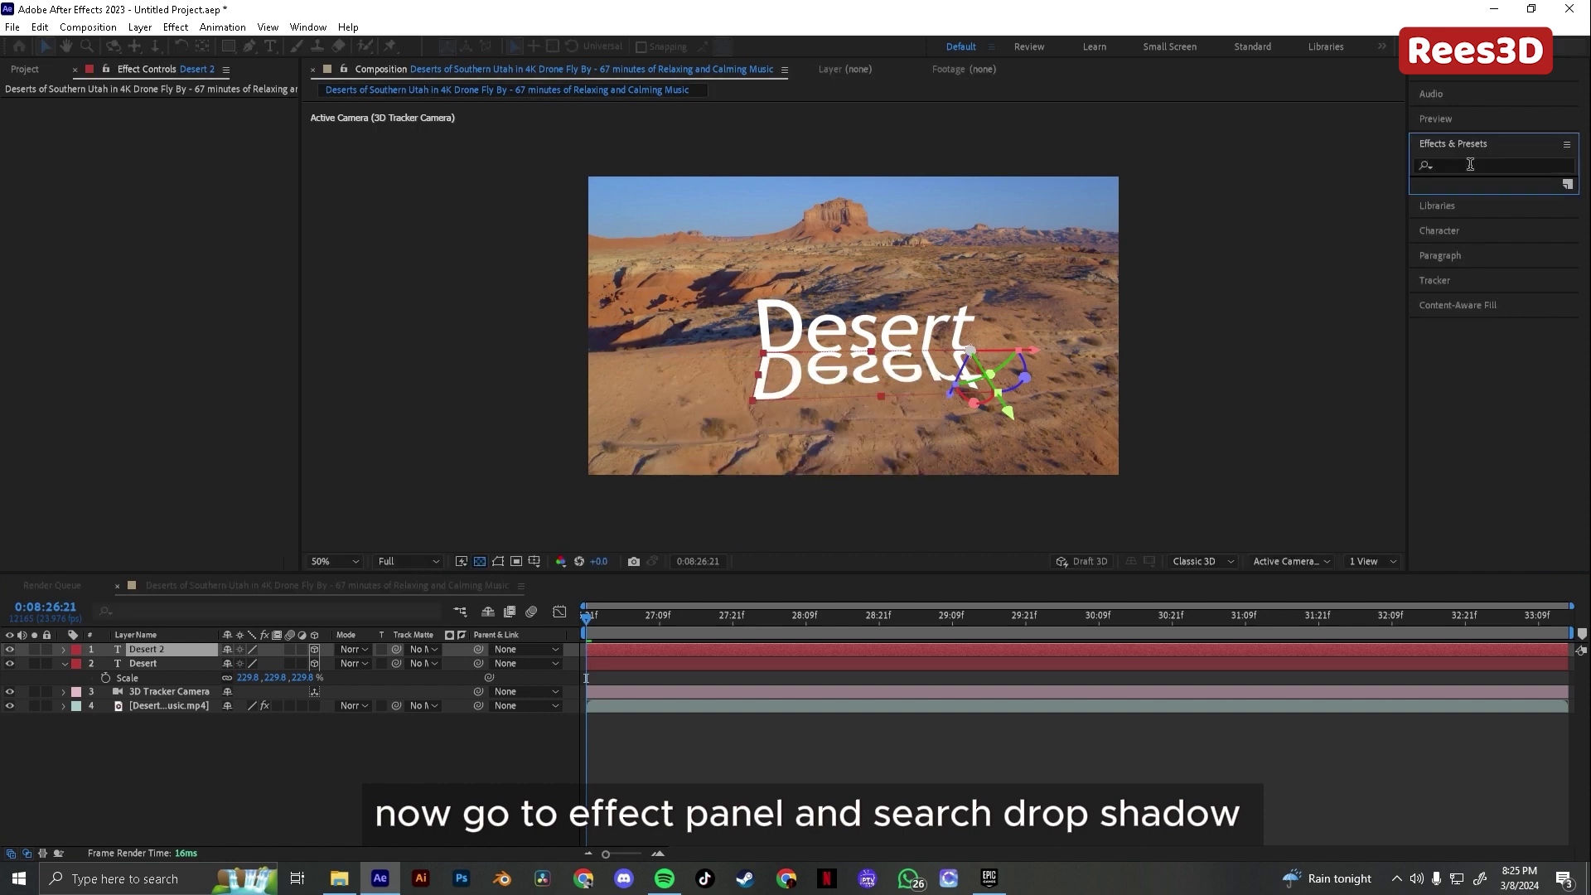
type("d")
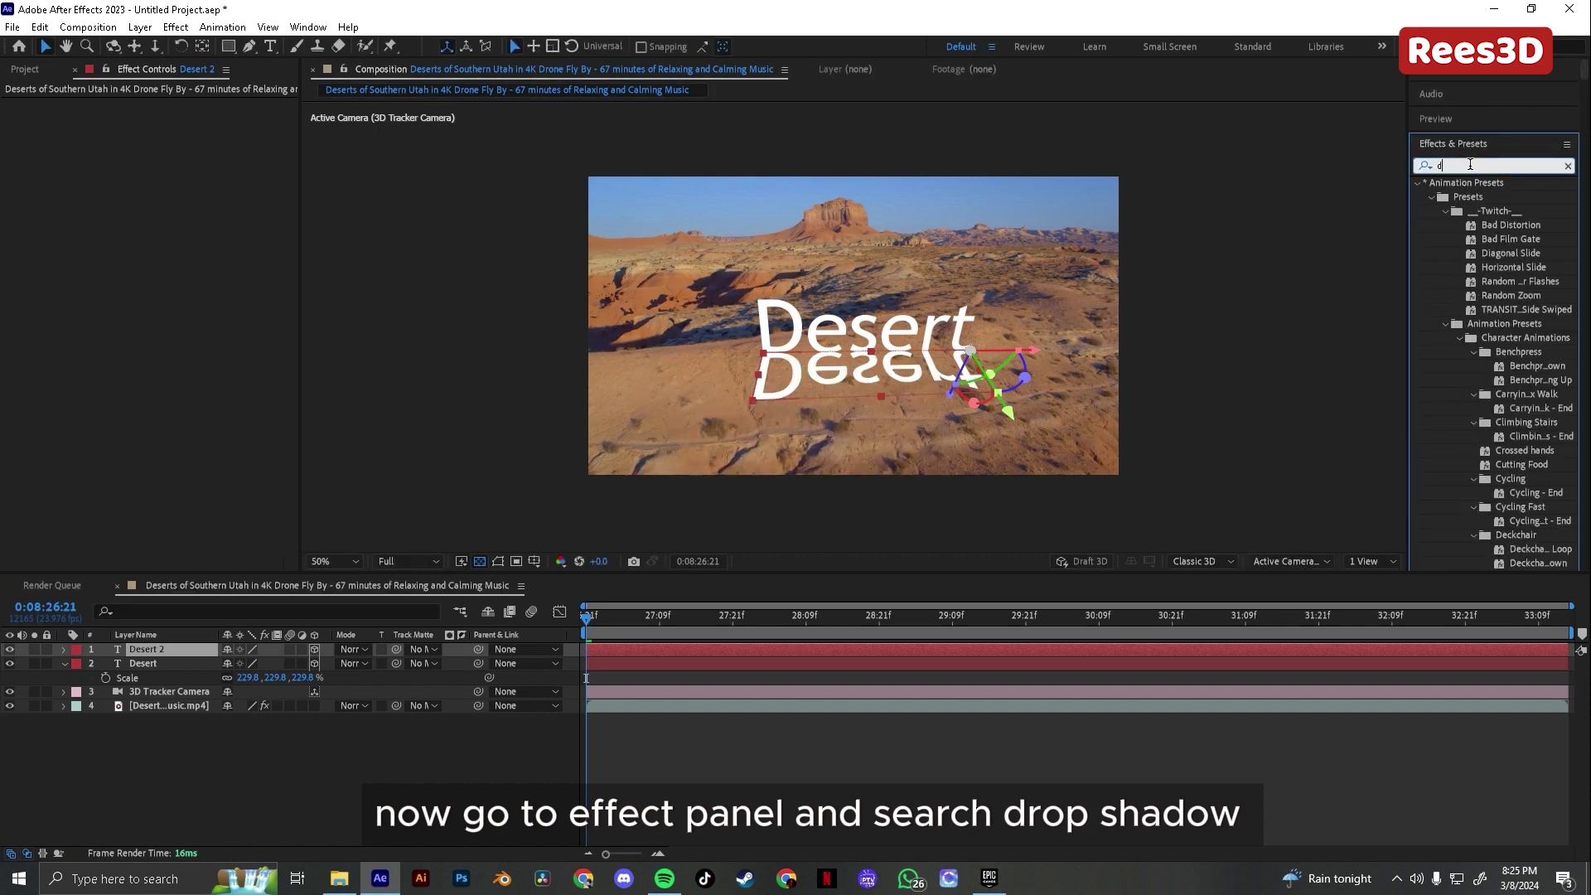
type("rop sh")
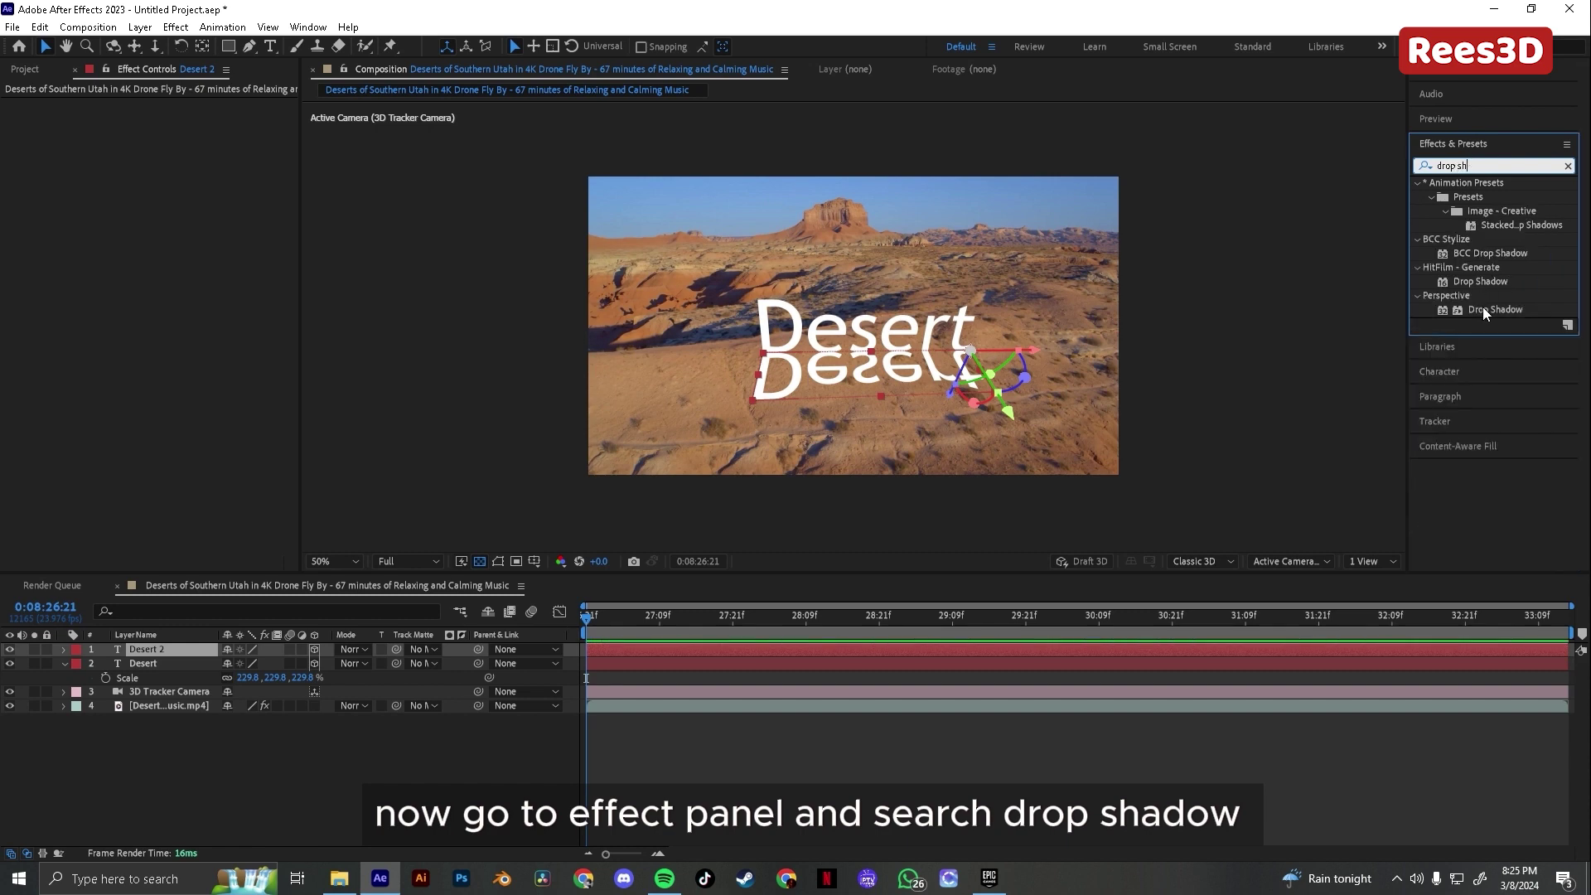
left_click_drag(1495, 309, 166, 651)
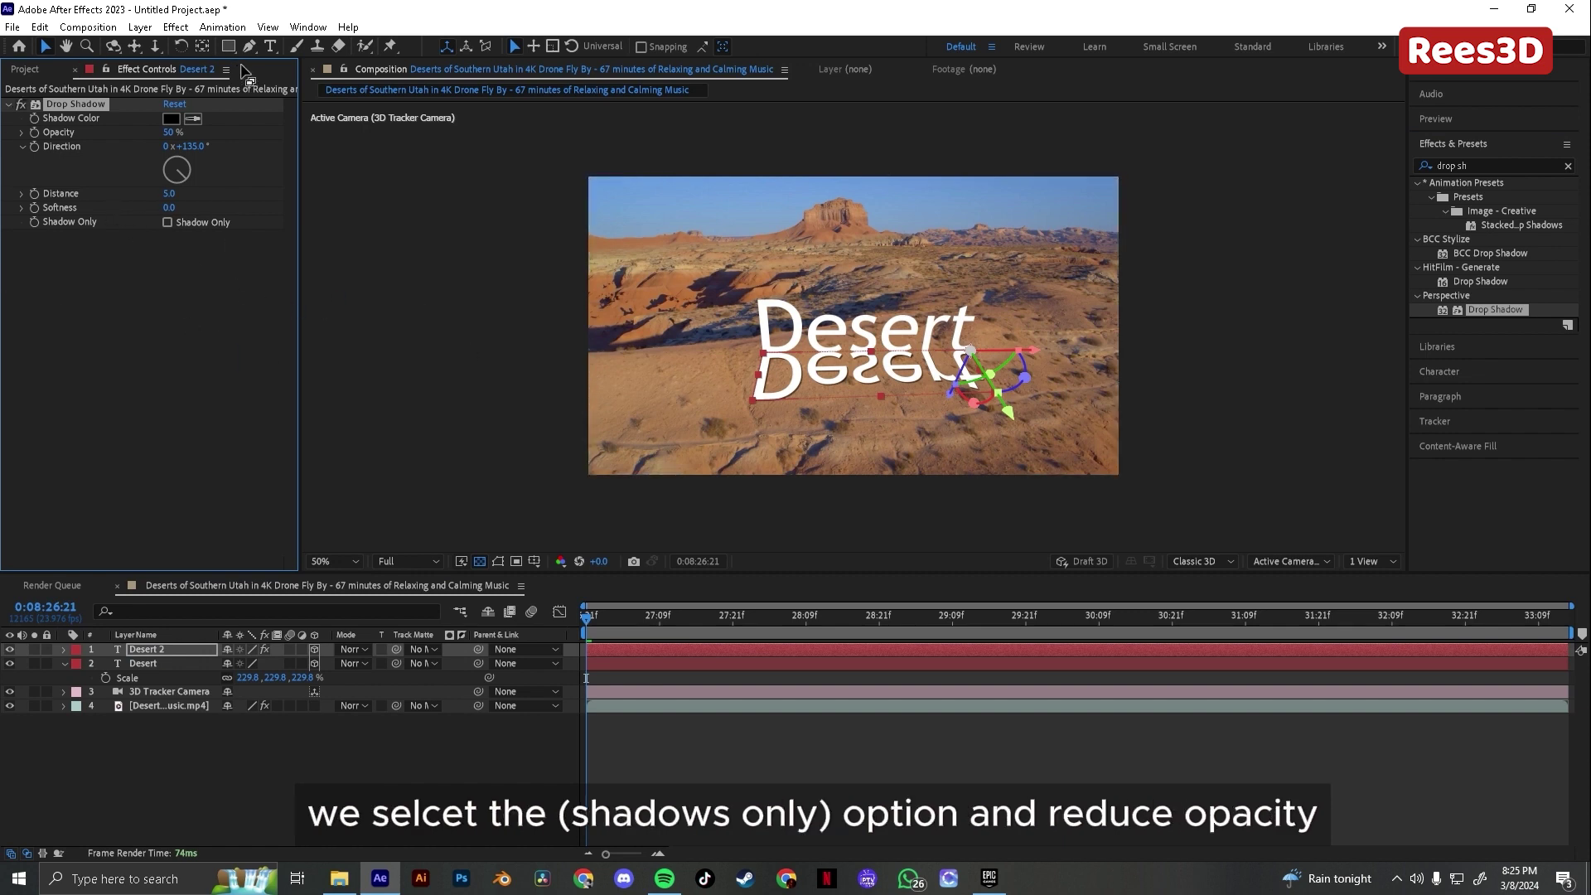
left_click(167, 222)
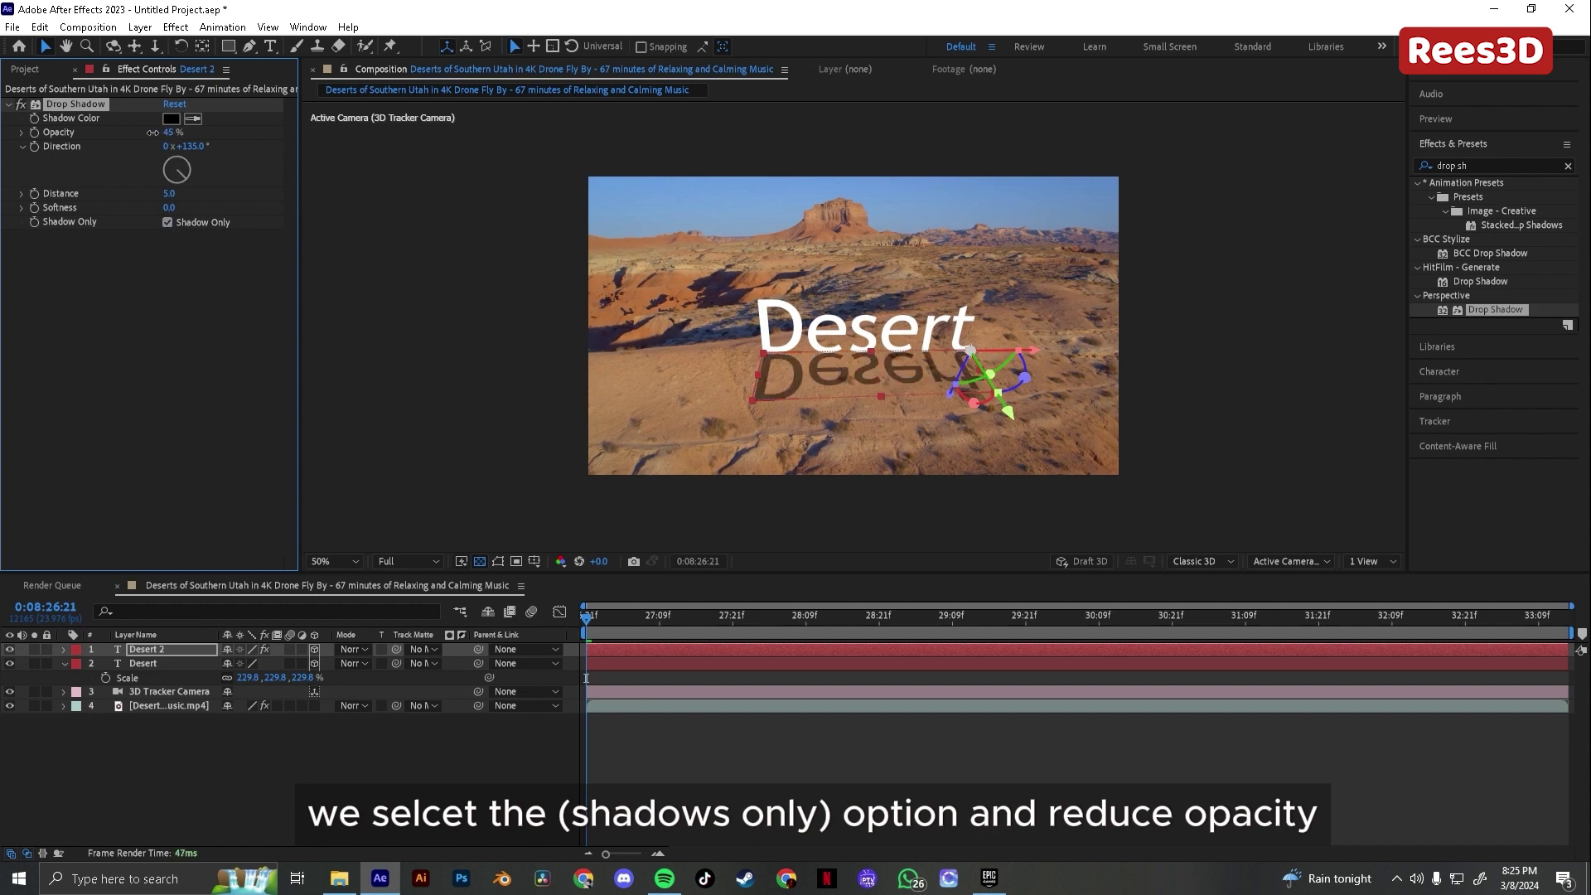
left_click_drag(153, 132, 137, 132)
left_click(146, 287)
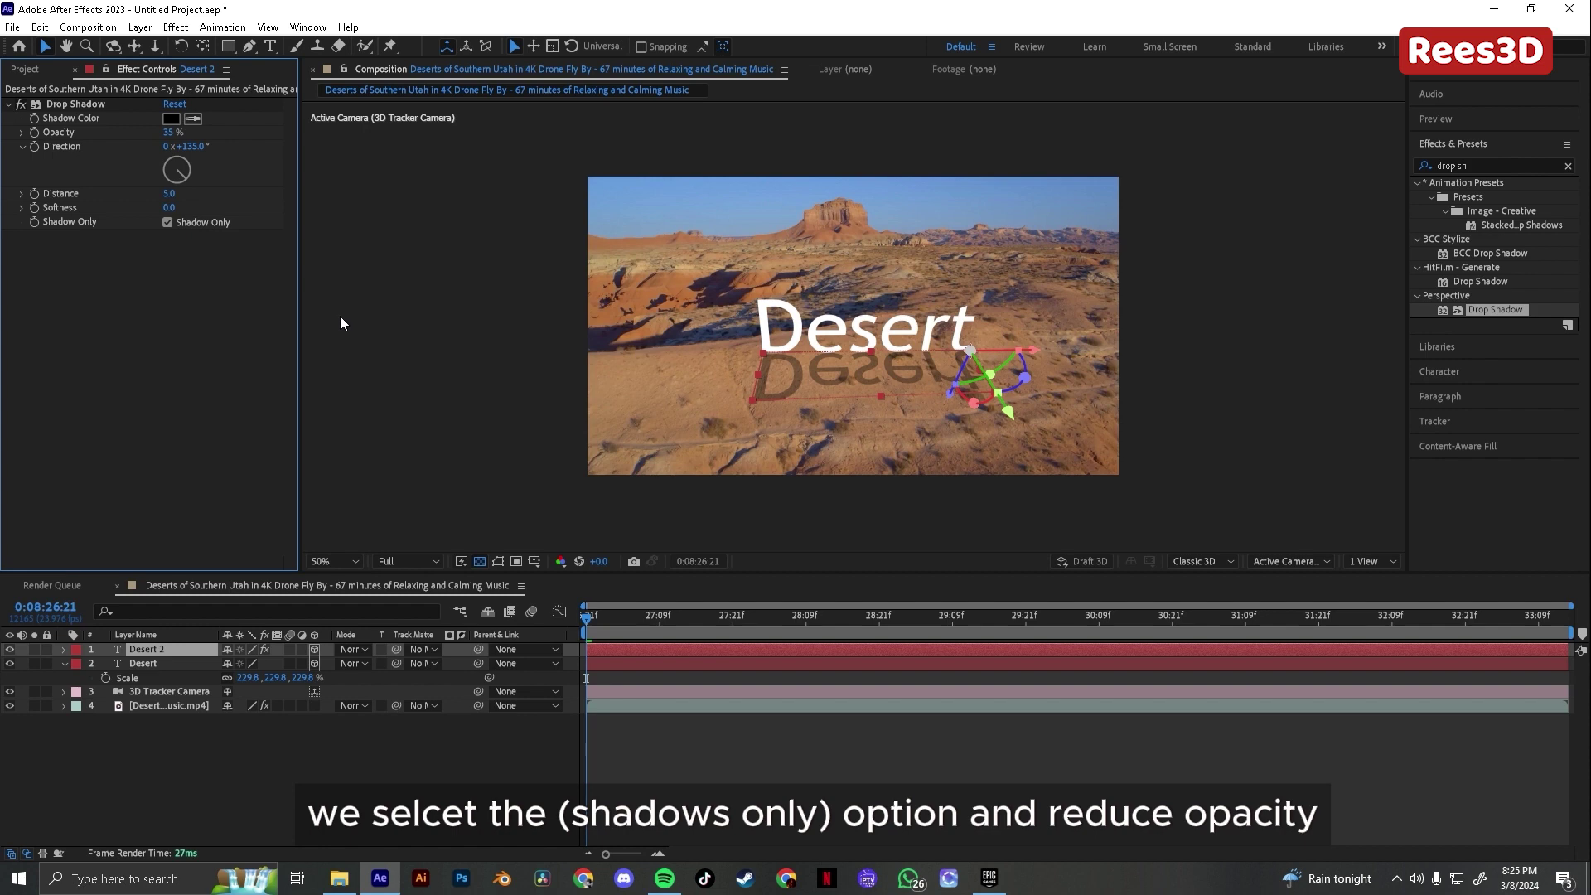
left_click(1480, 165)
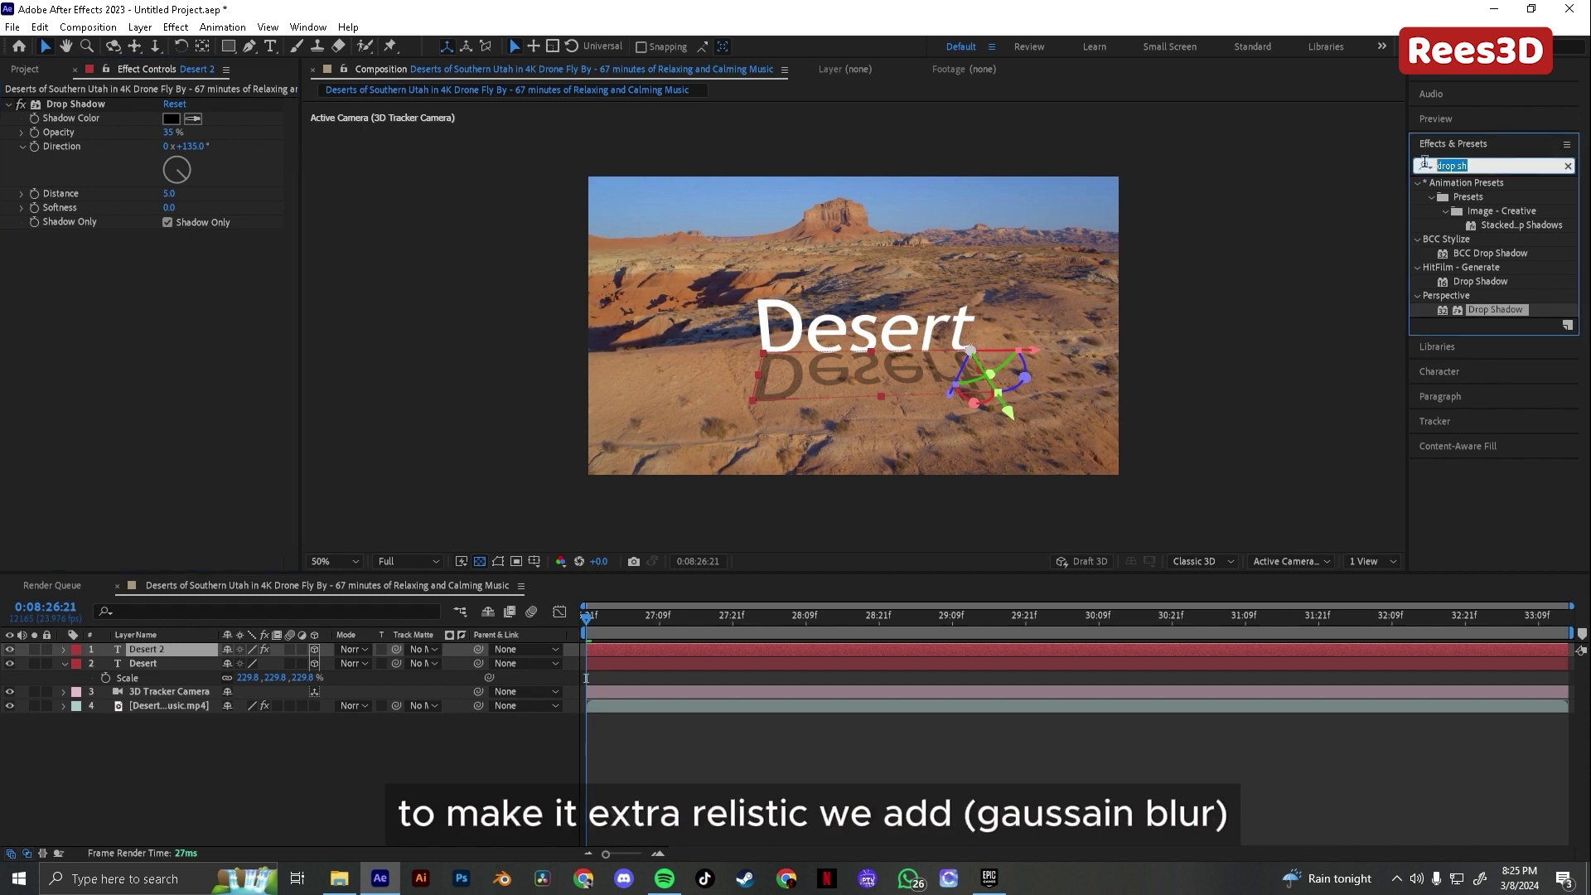
- Apply Gaussian Blur to Desert 2 with Blurriness 19.7
key("BackSpace")
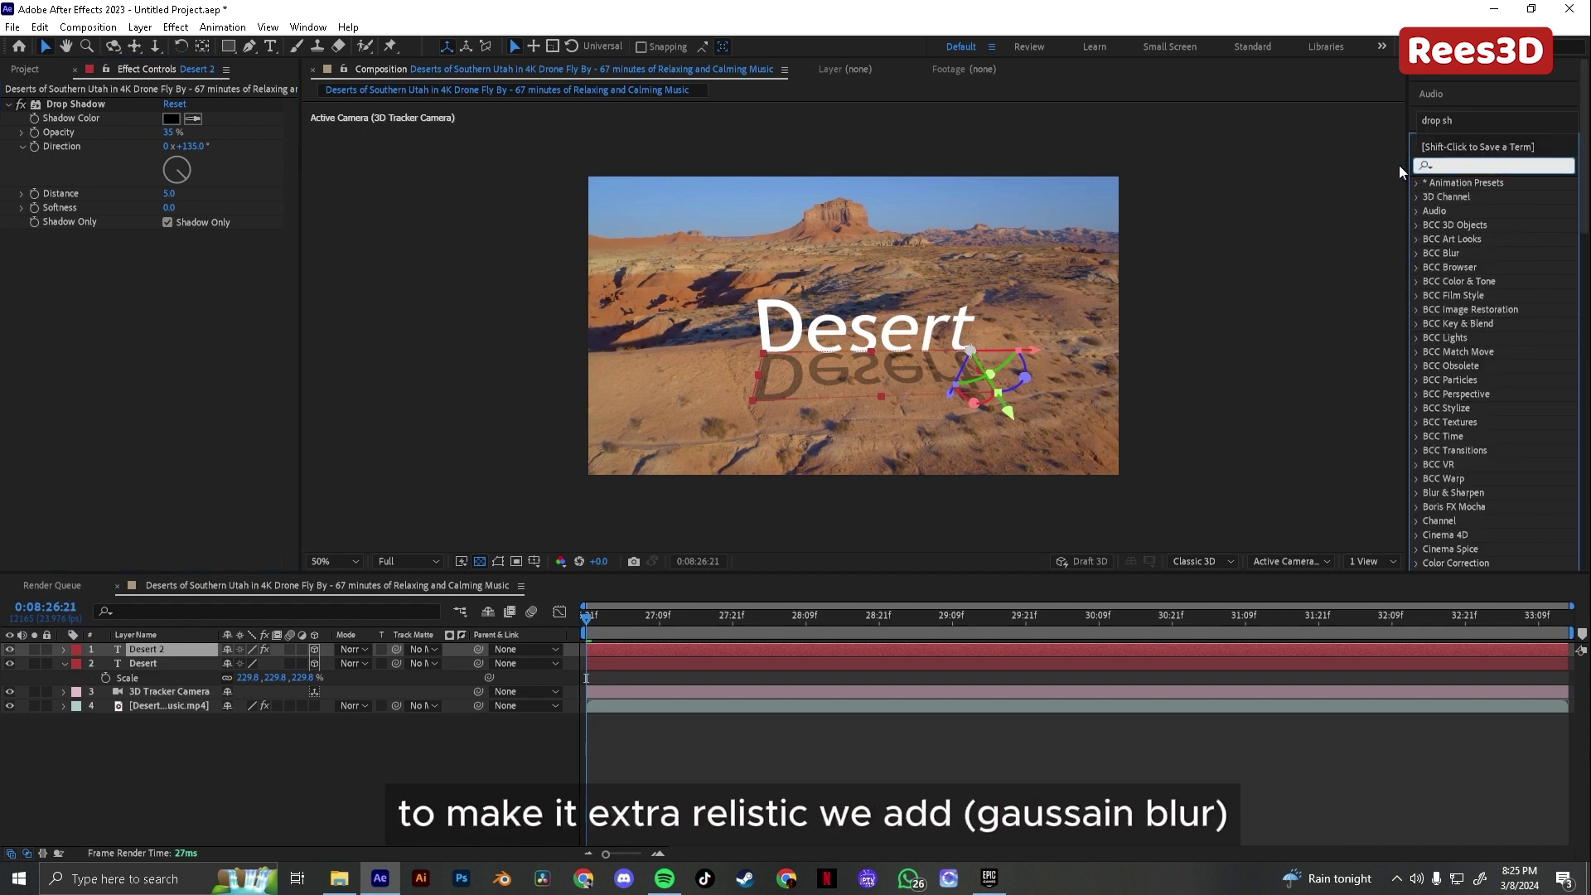
type("gu")
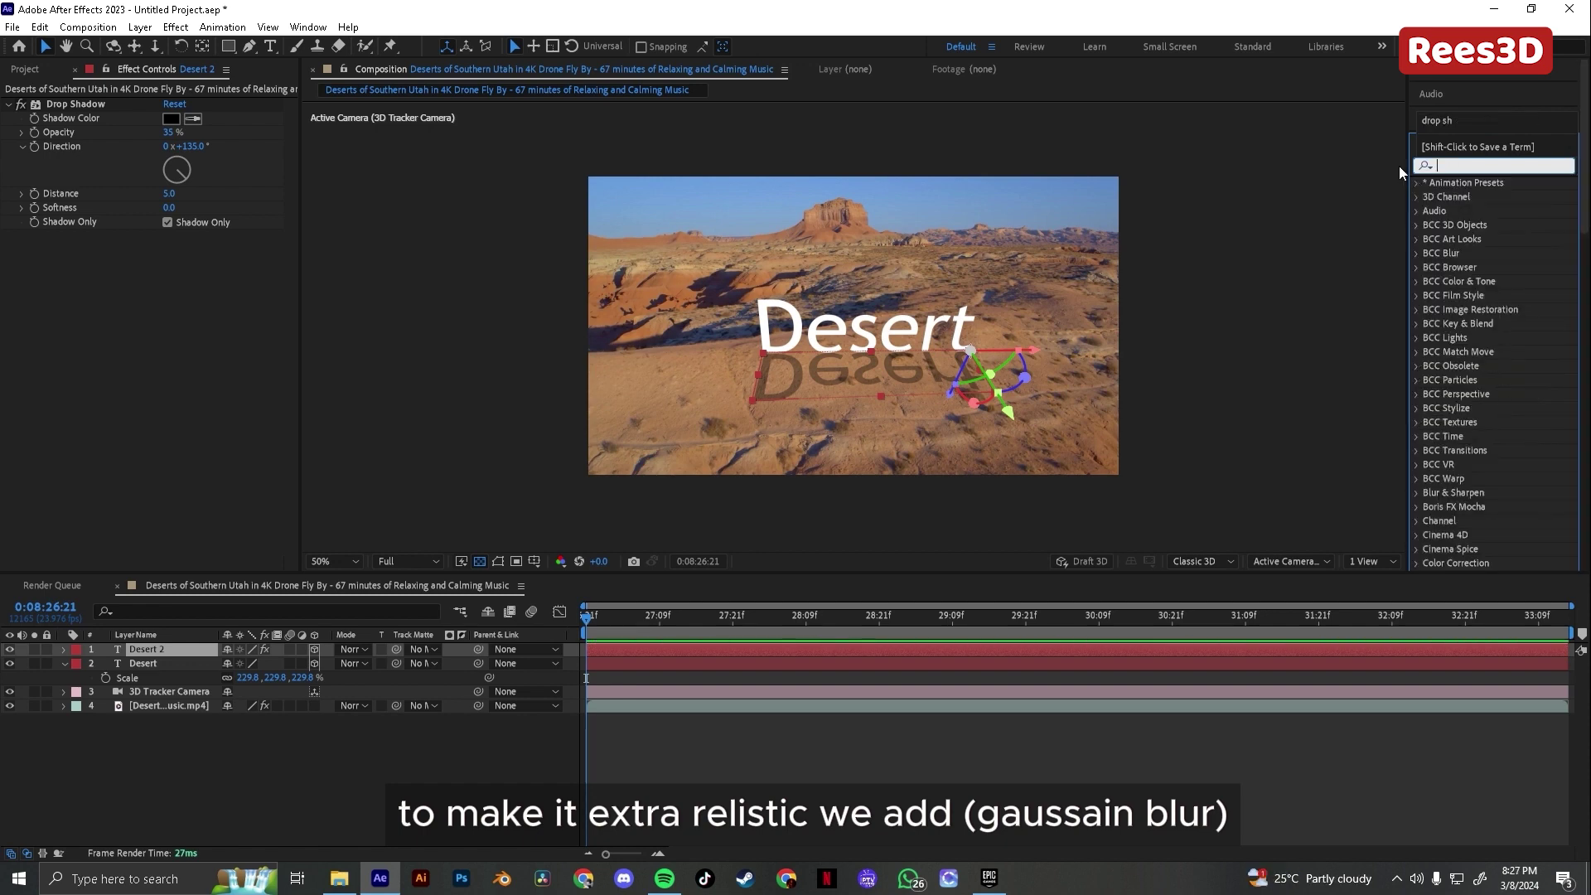
type("gau")
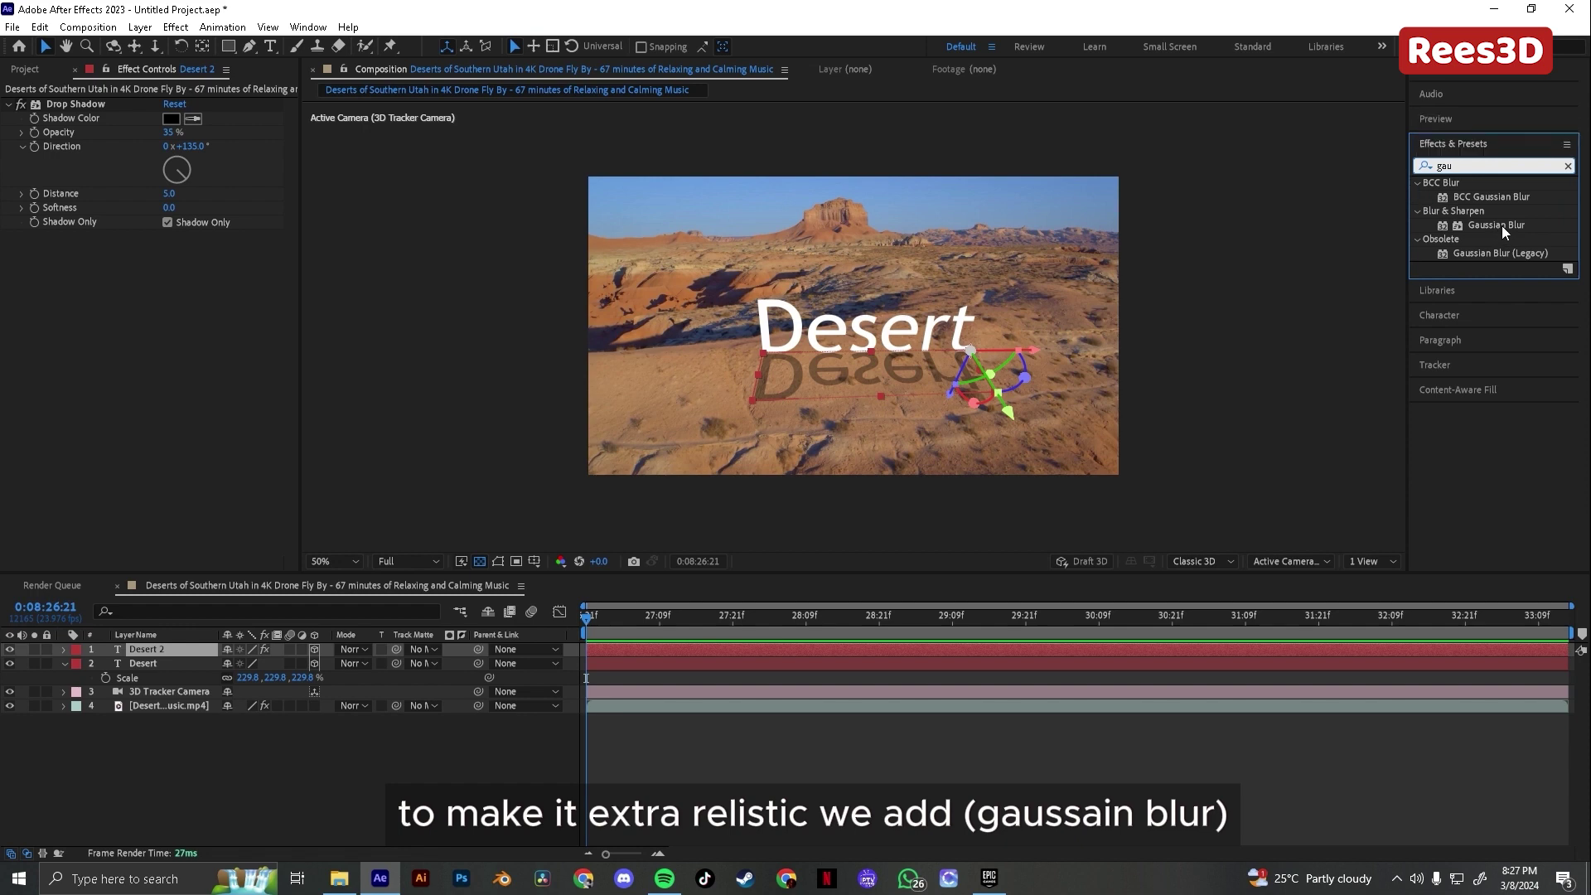
left_click_drag(1503, 227, 184, 662)
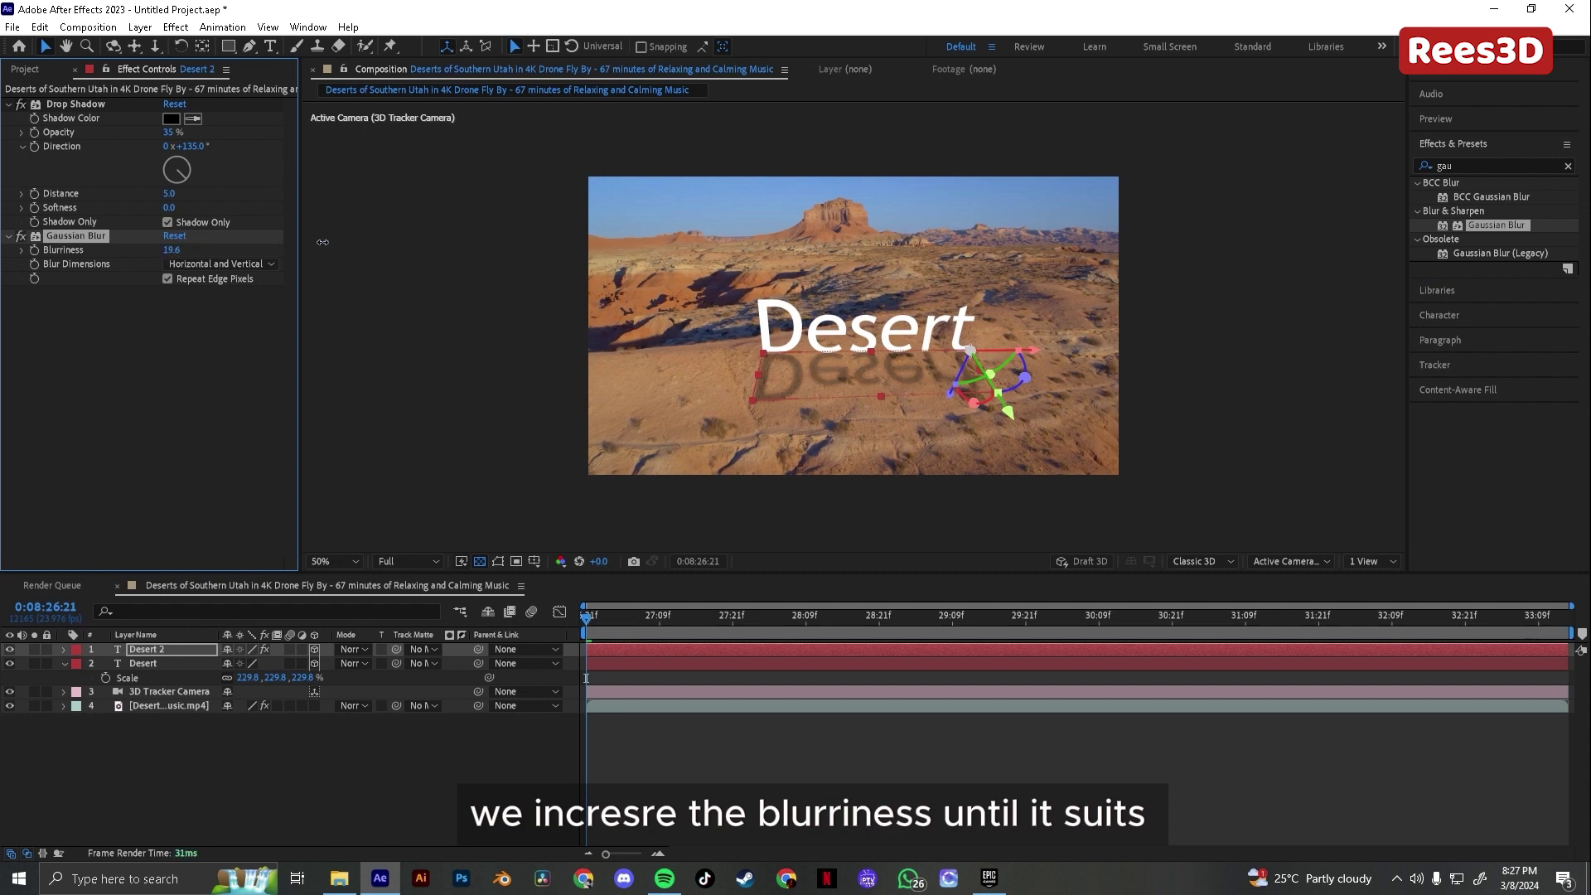
left_click_drag(322, 242, 324, 242)
left_click(509, 368)
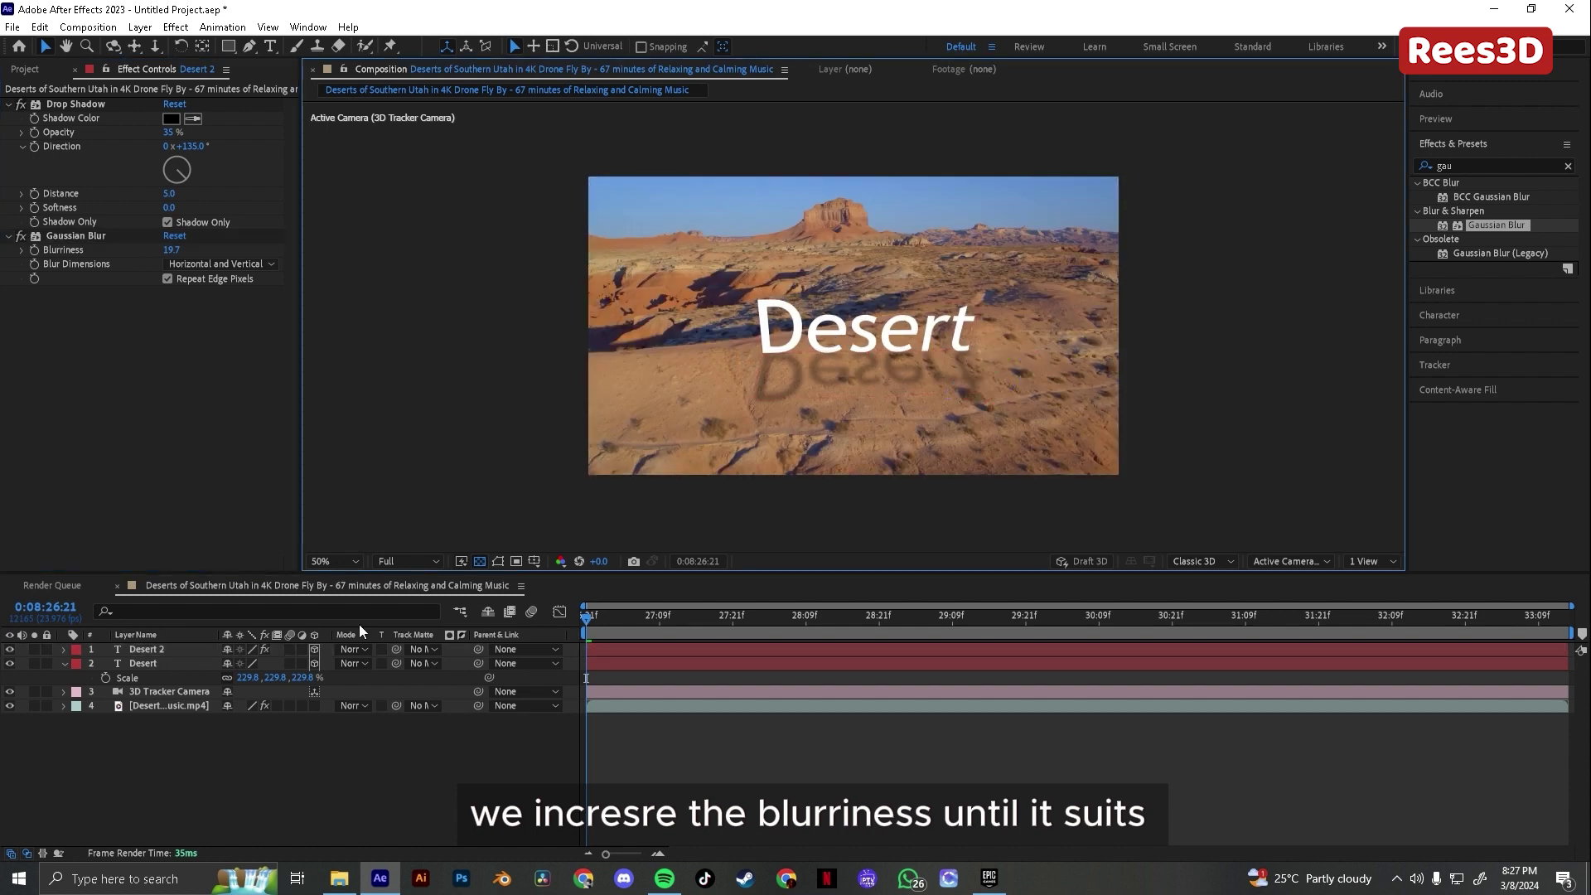
- Scrub frames to check the blurred shadow, then bring up the Project panel's imported files
left_click(308, 786)
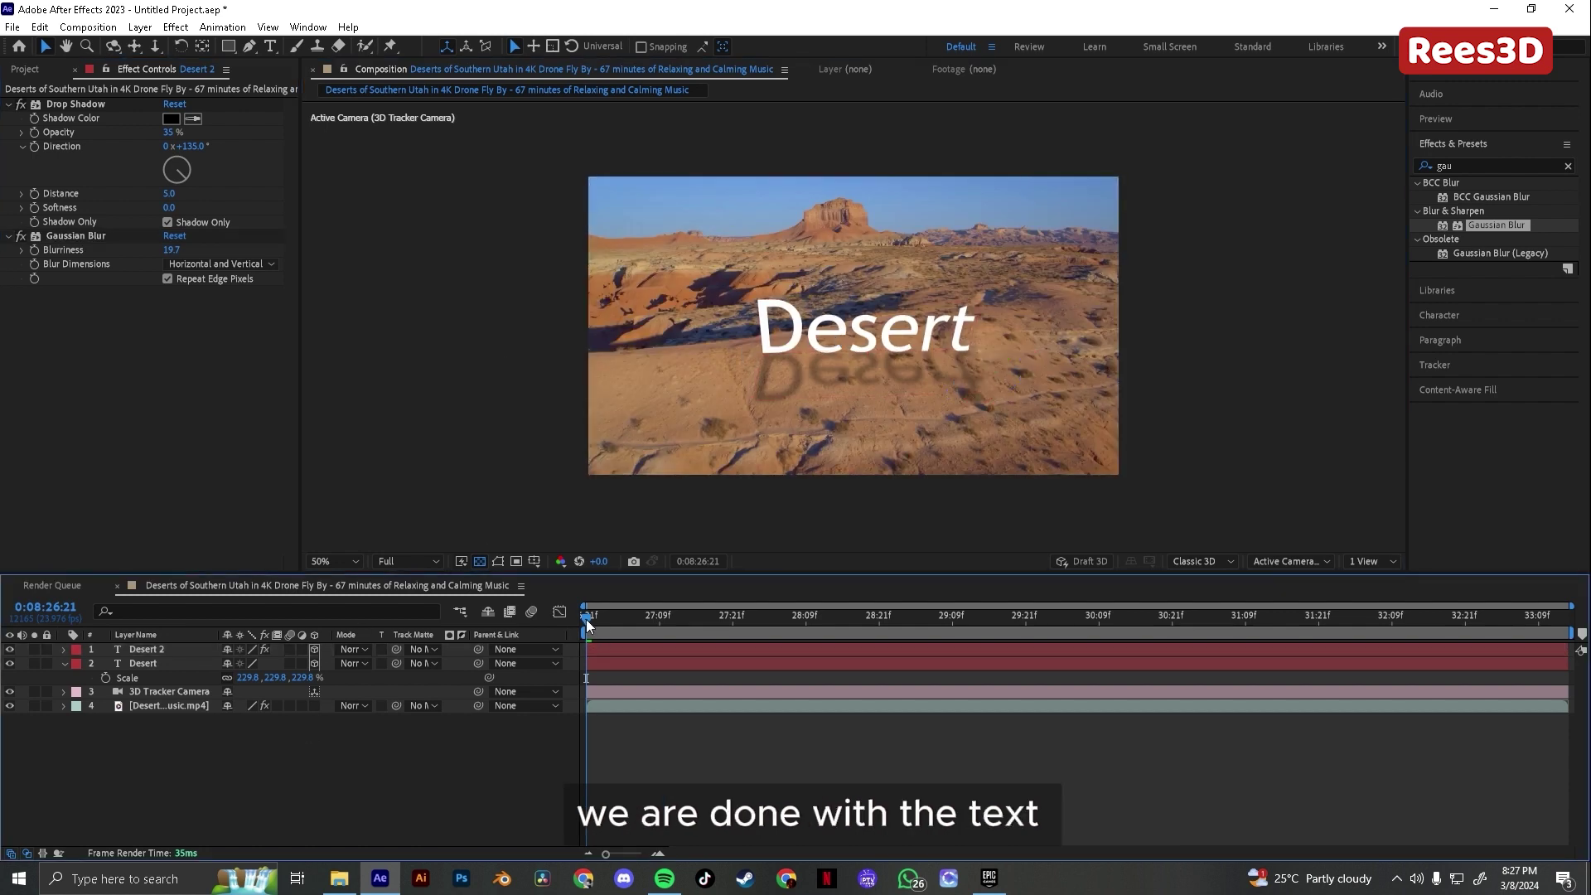
left_click_drag(593, 626, 647, 620)
key("Home")
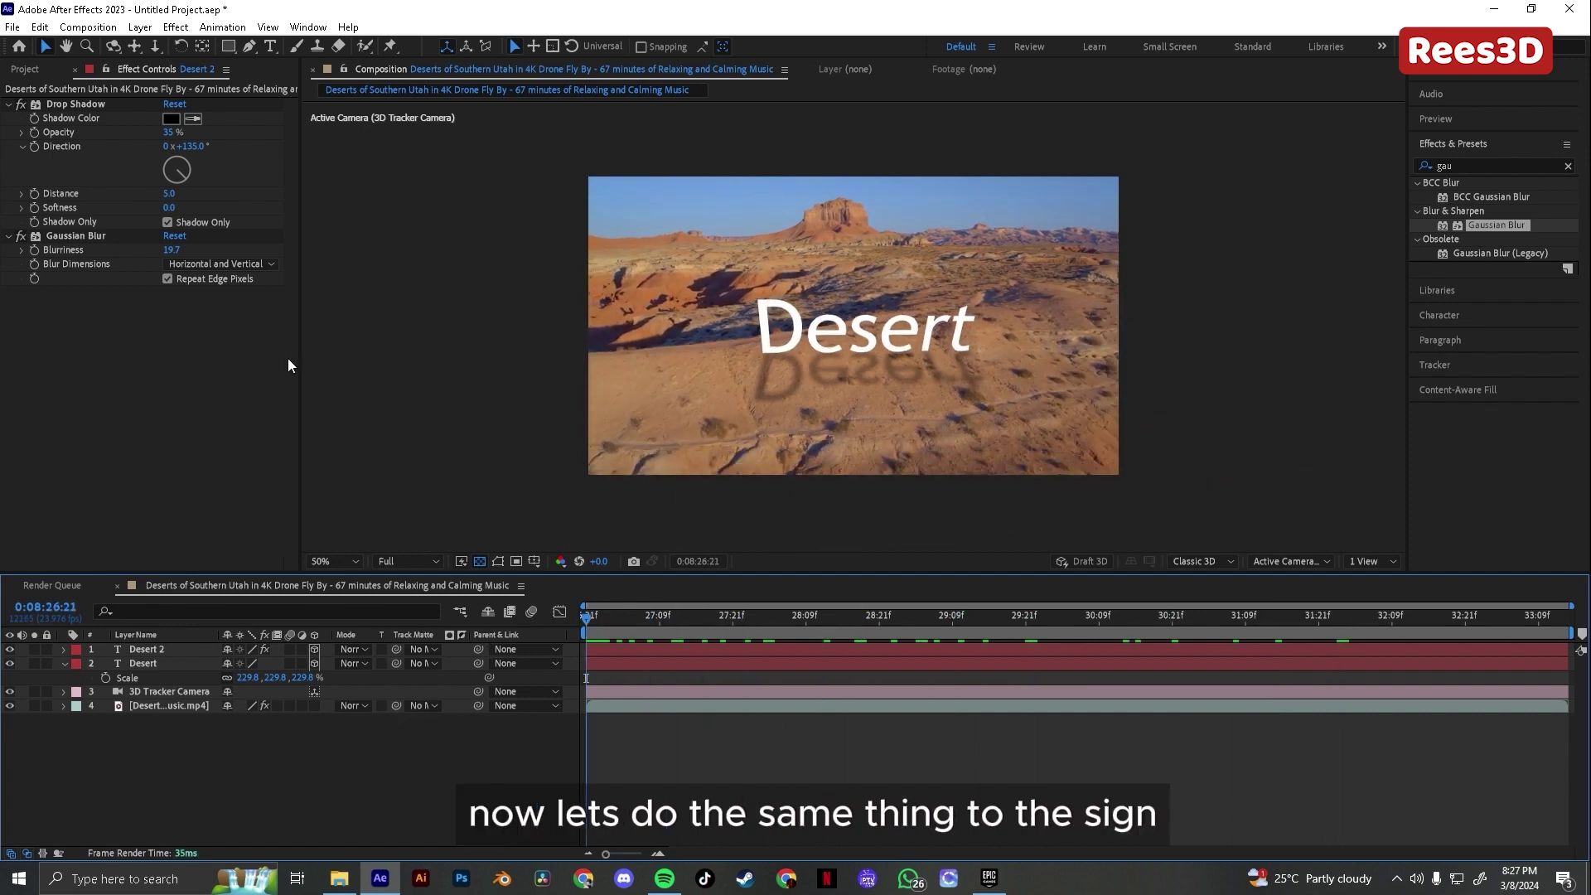
left_click(37, 72)
left_click(131, 340)
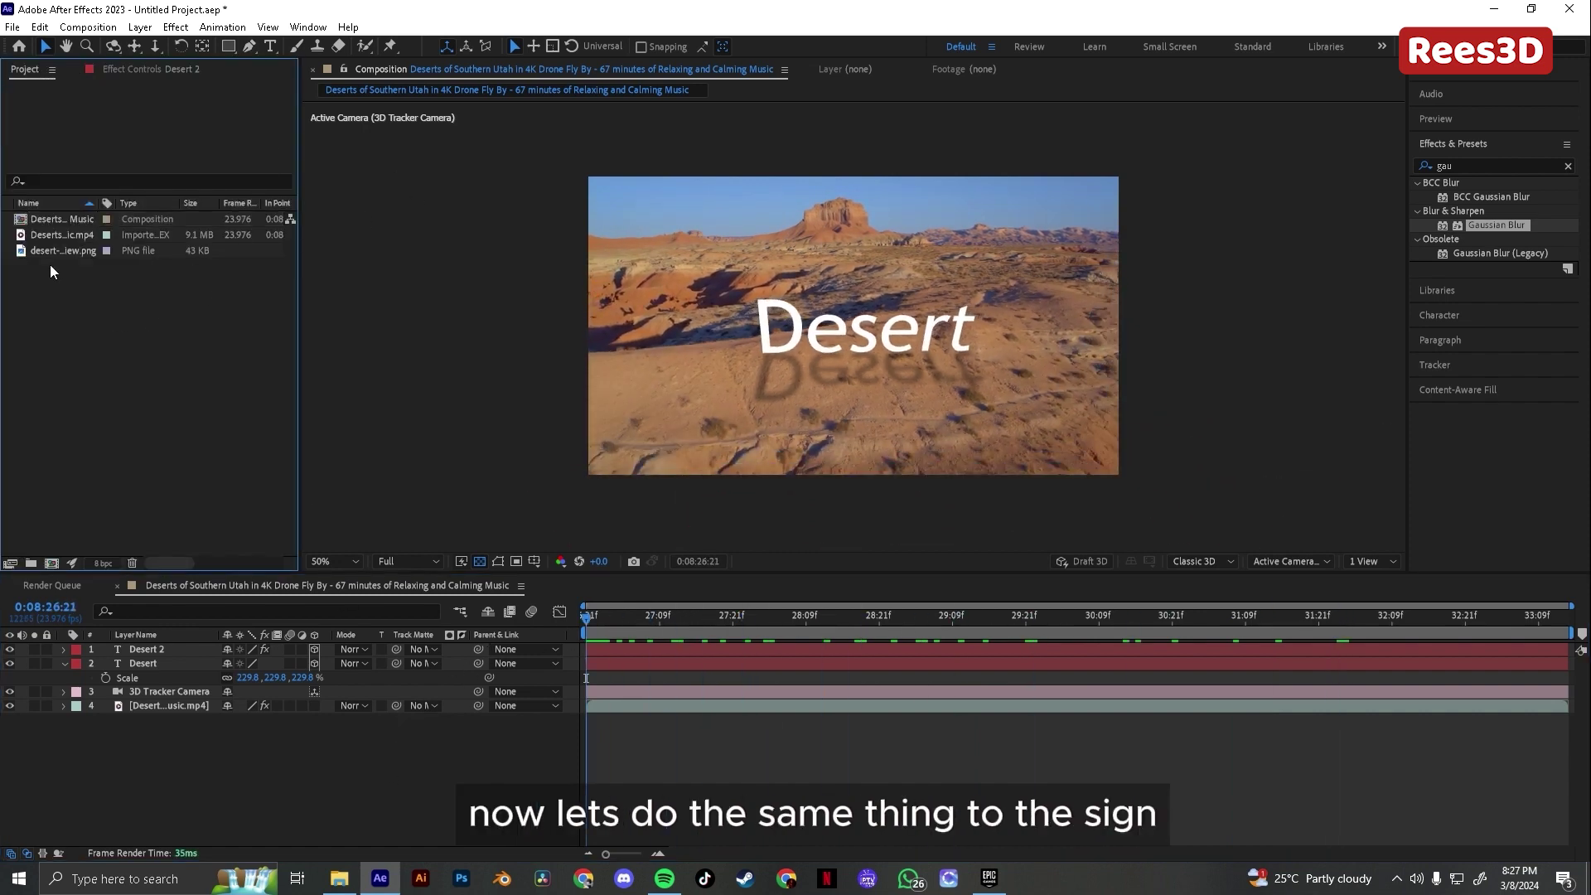
left_click(75, 252)
left_click(60, 311)
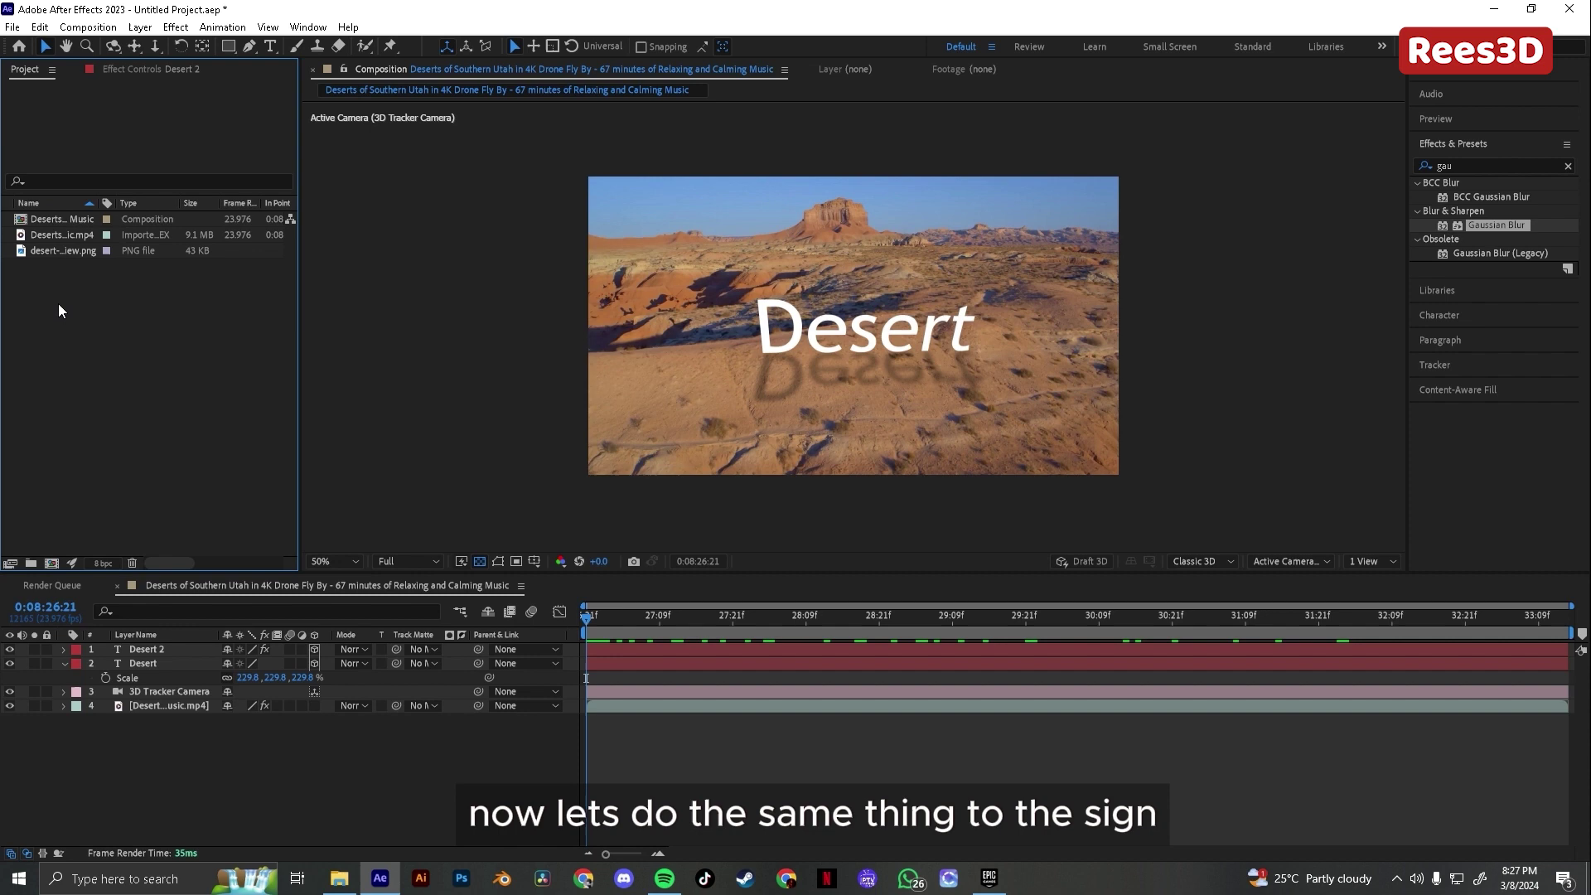
- Reveal the footage's 3D Camera Tracker points and right-click a ground cluster left of Desert
left_click(60, 252)
left_click(157, 771)
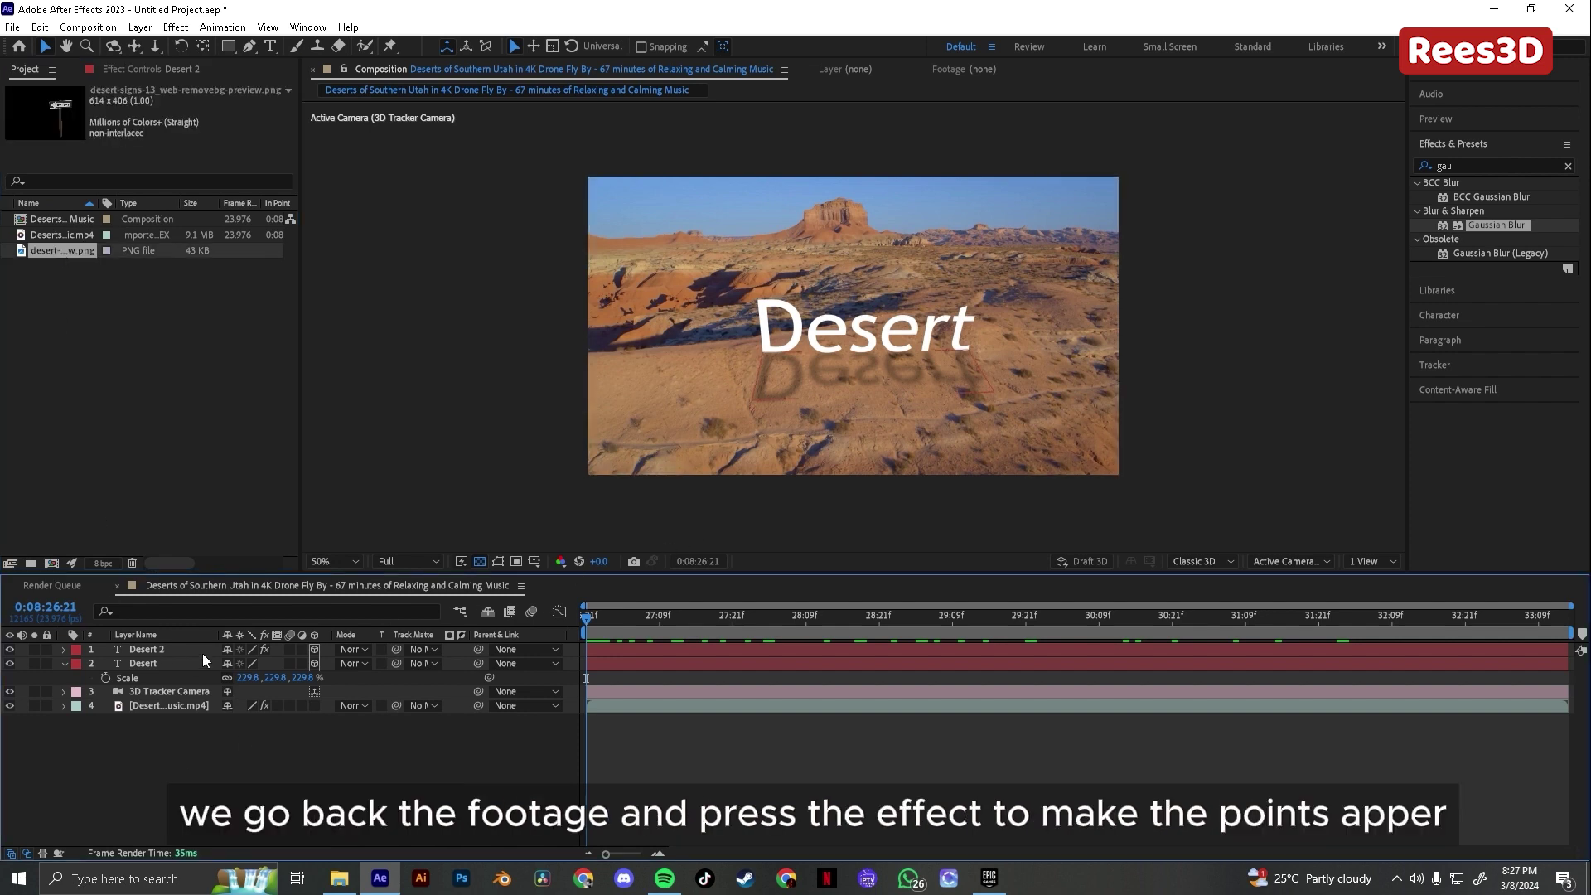
left_click(166, 706)
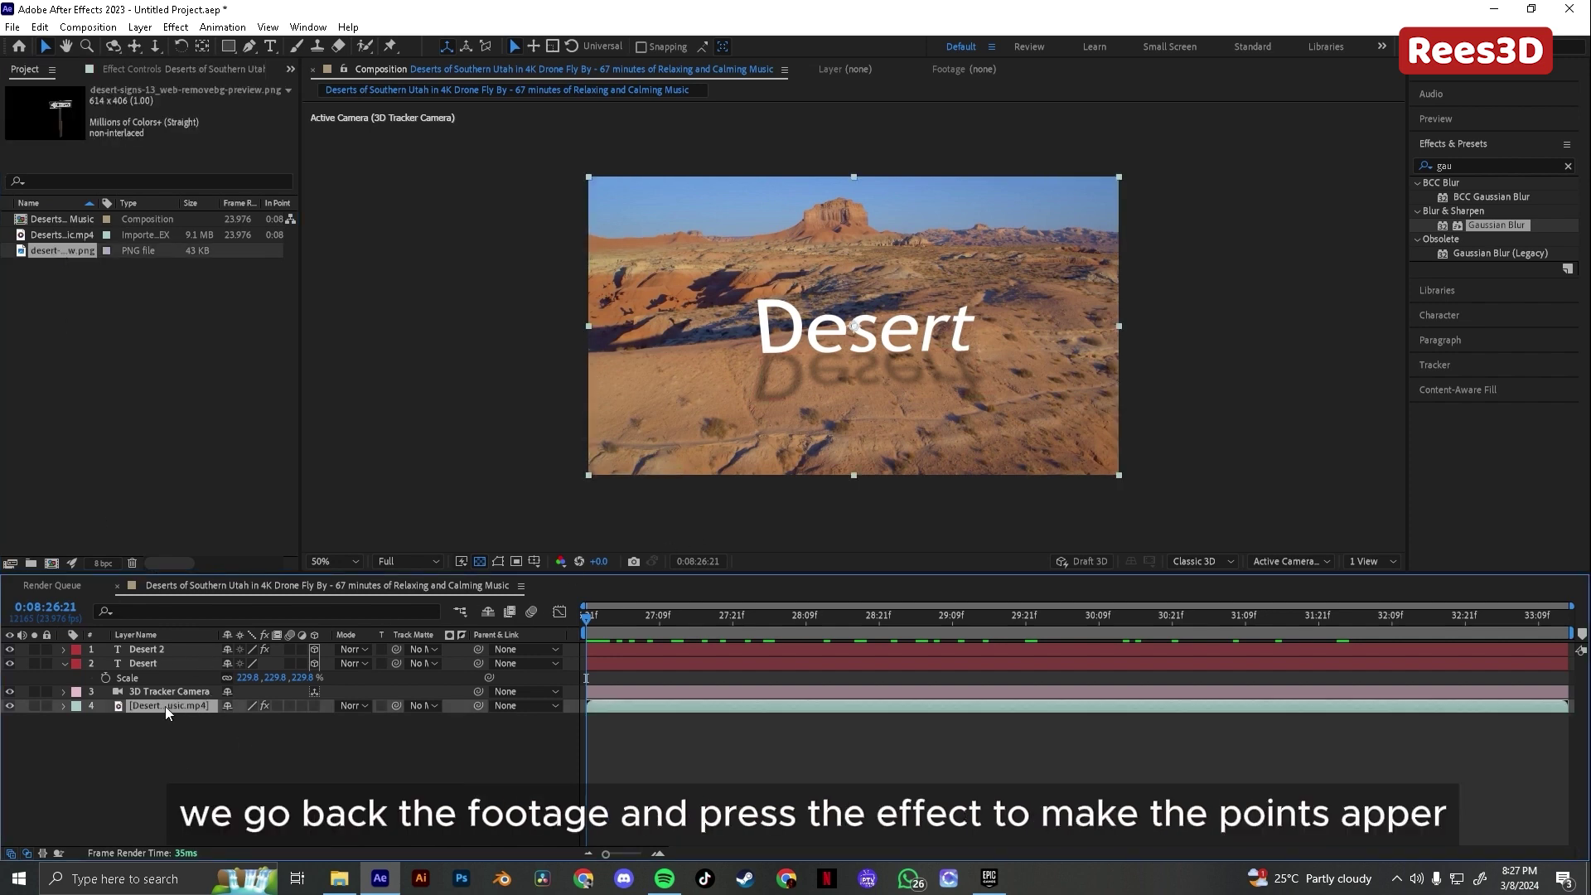
left_click(178, 70)
left_click(62, 106)
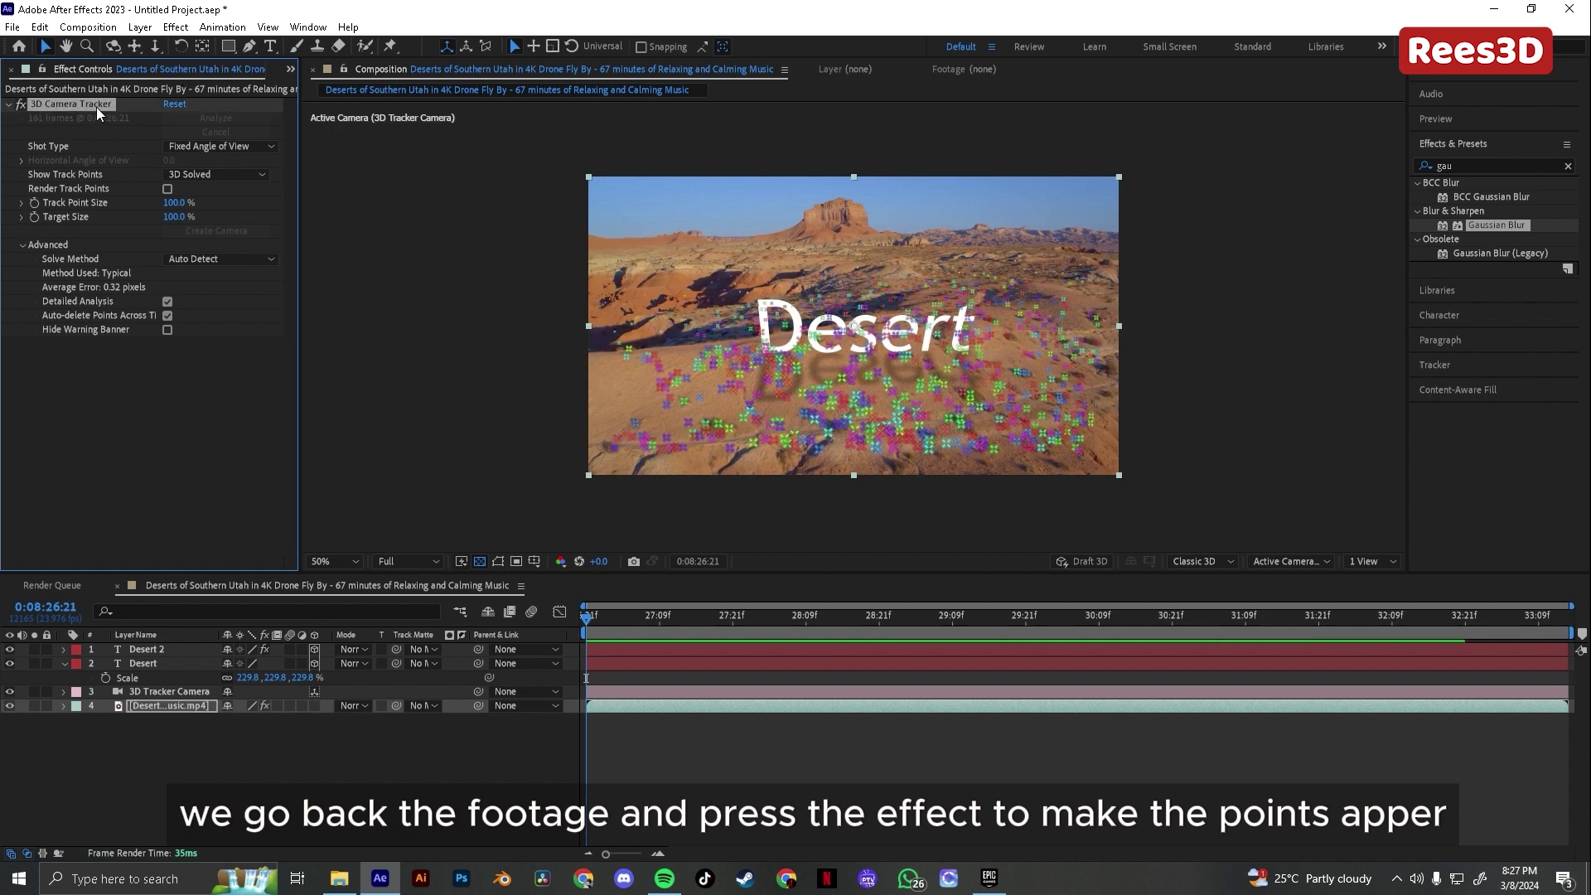
left_click_drag(703, 346, 754, 369)
right_click(733, 368)
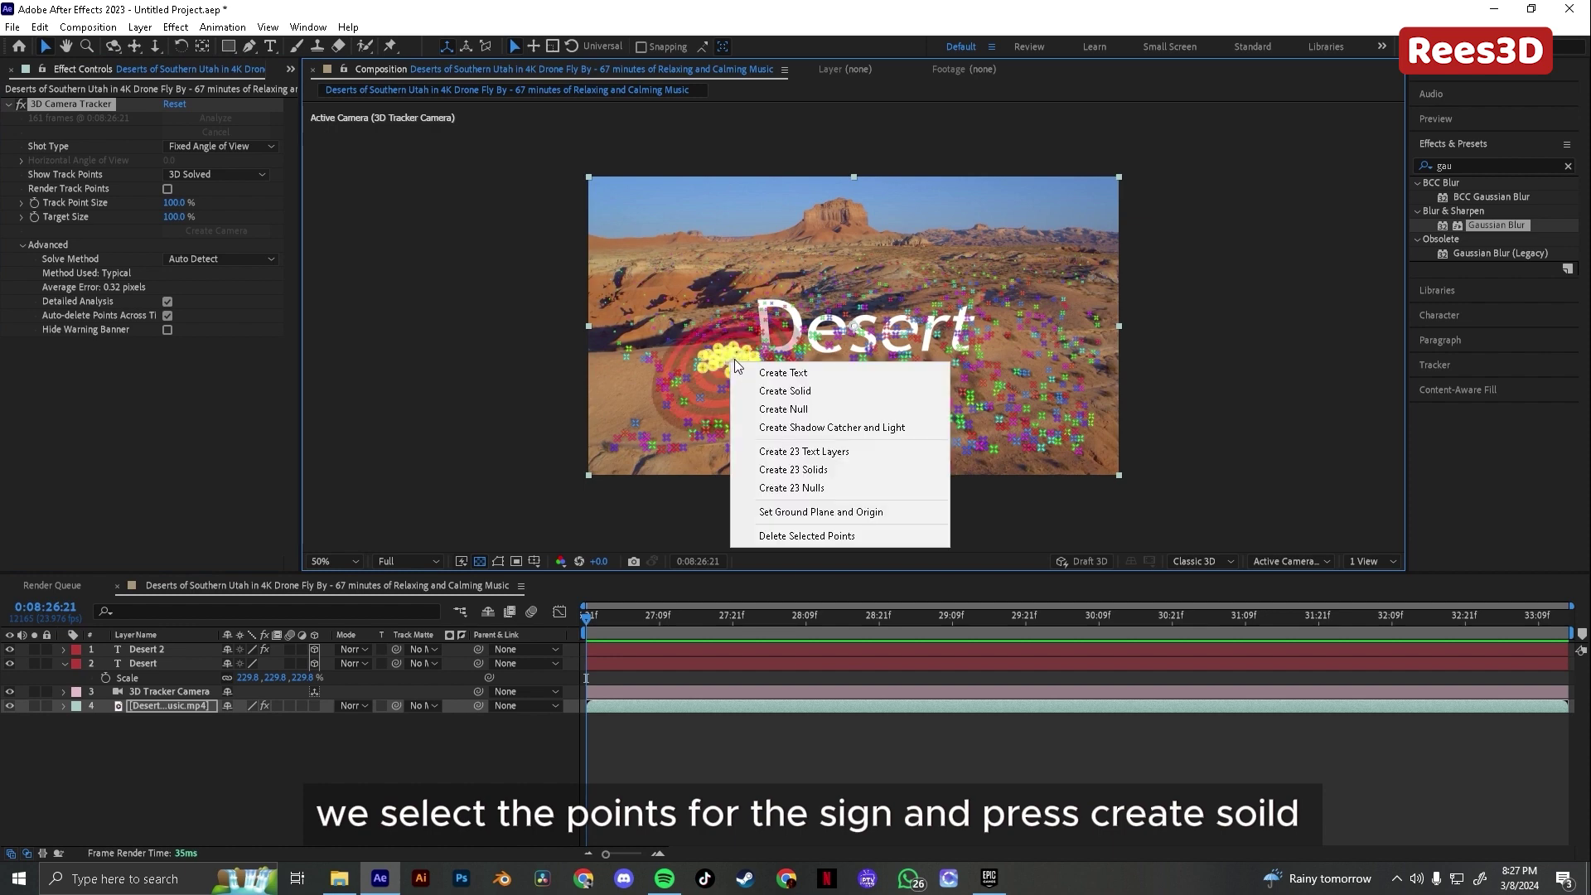
- Create Track Solid 1 from the selected points and tilt it upright on its X axis
left_click(785, 393)
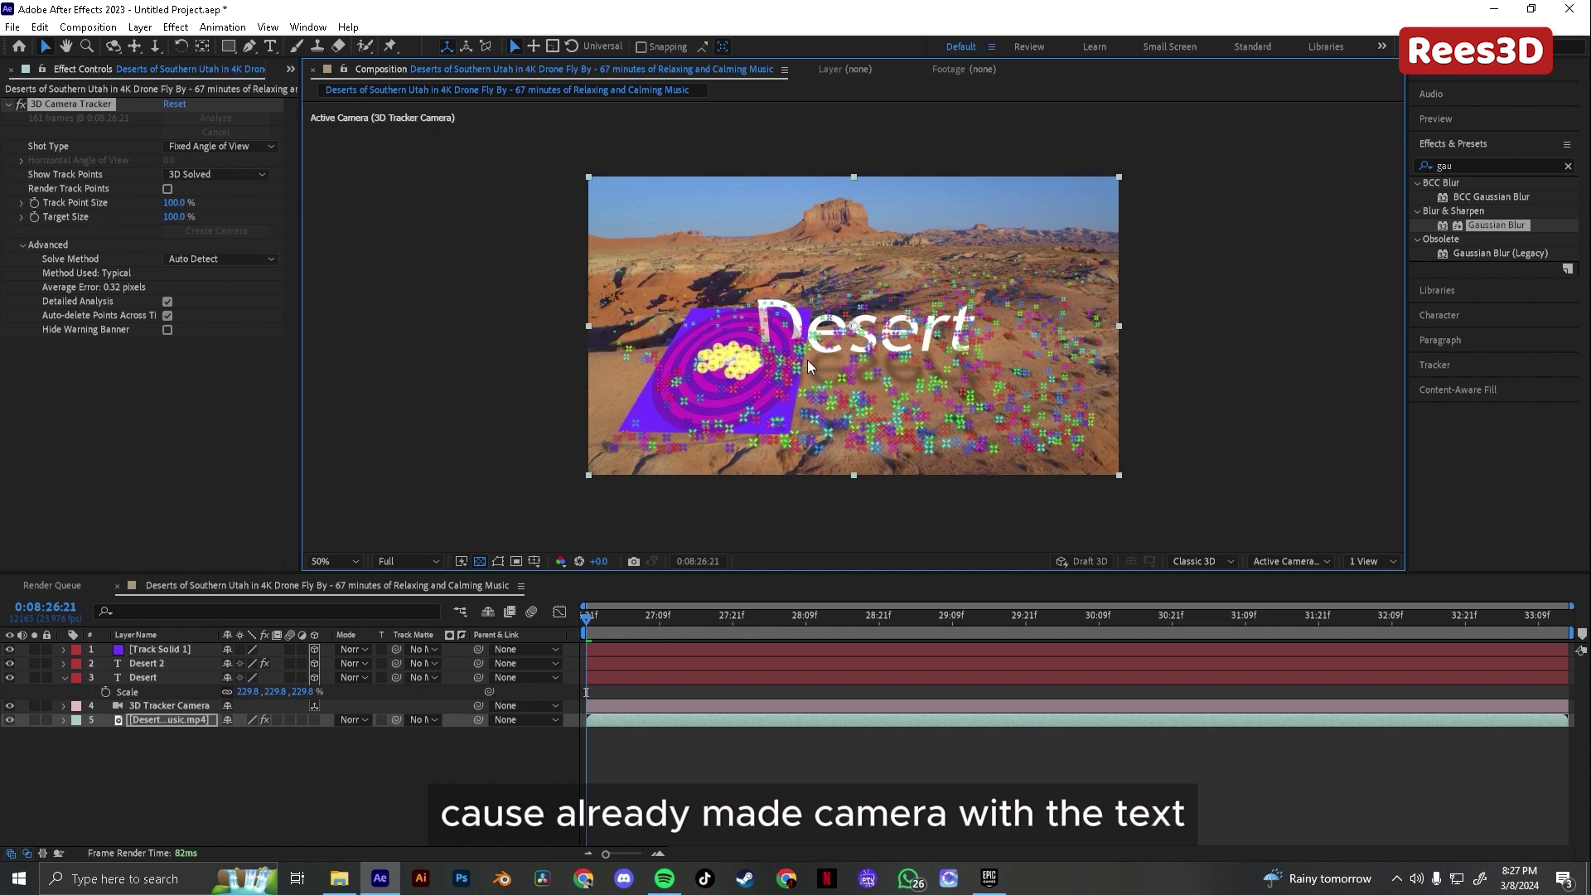
scroll(807, 359, "up", 1)
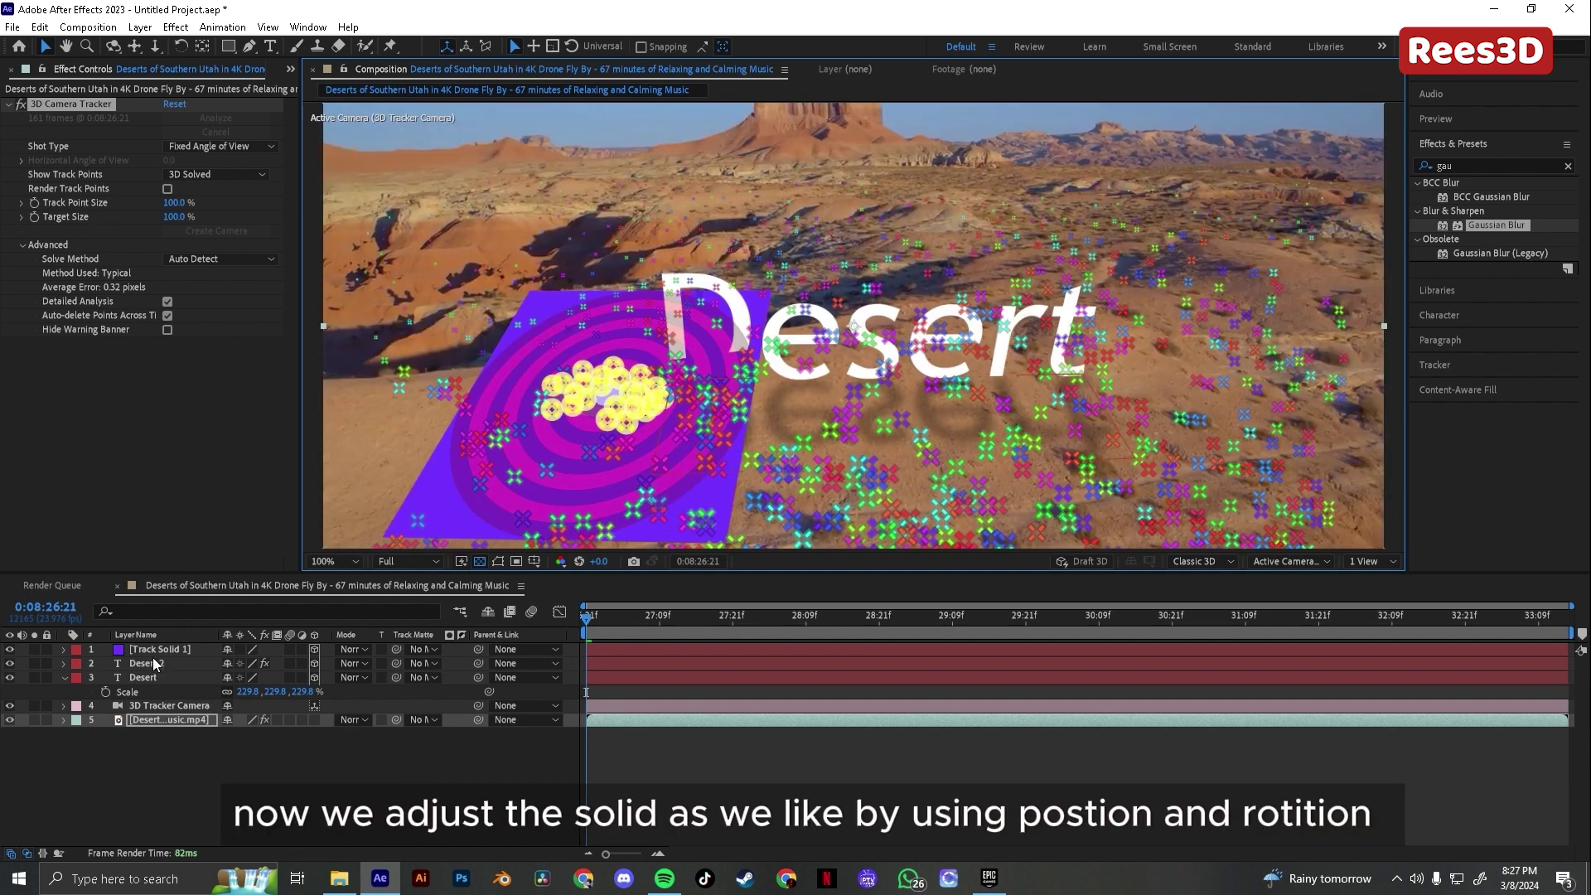
left_click(720, 479)
key("comma")
key("slash")
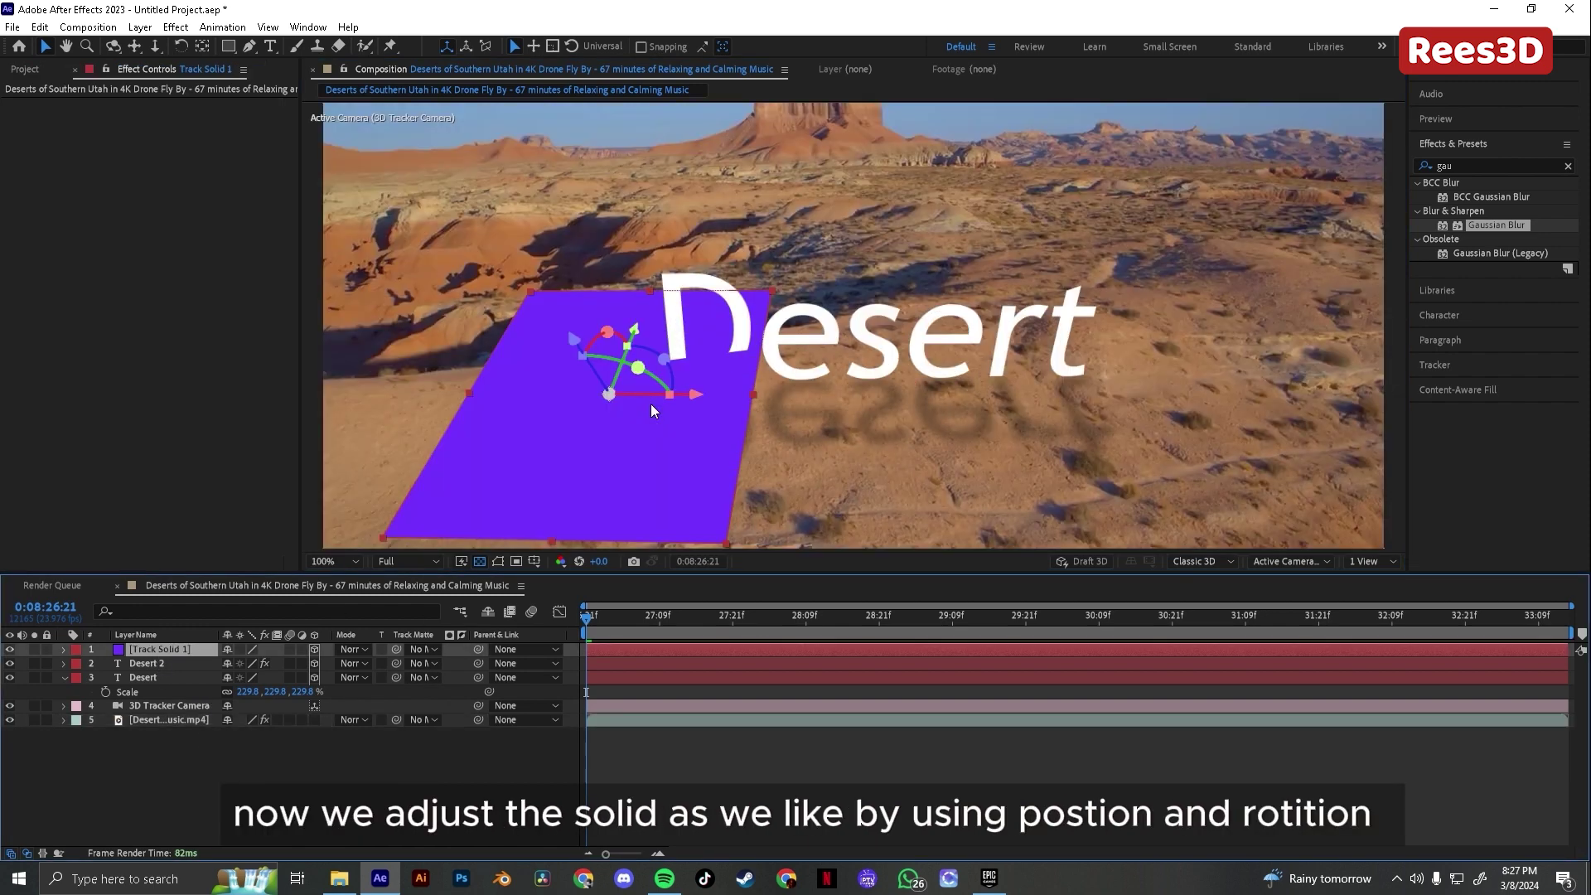
left_click_drag(598, 337, 583, 376)
- Move the solid left of and behind Desert, to position -227.7, 160.6, 897.4
left_click_drag(693, 490, 611, 364)
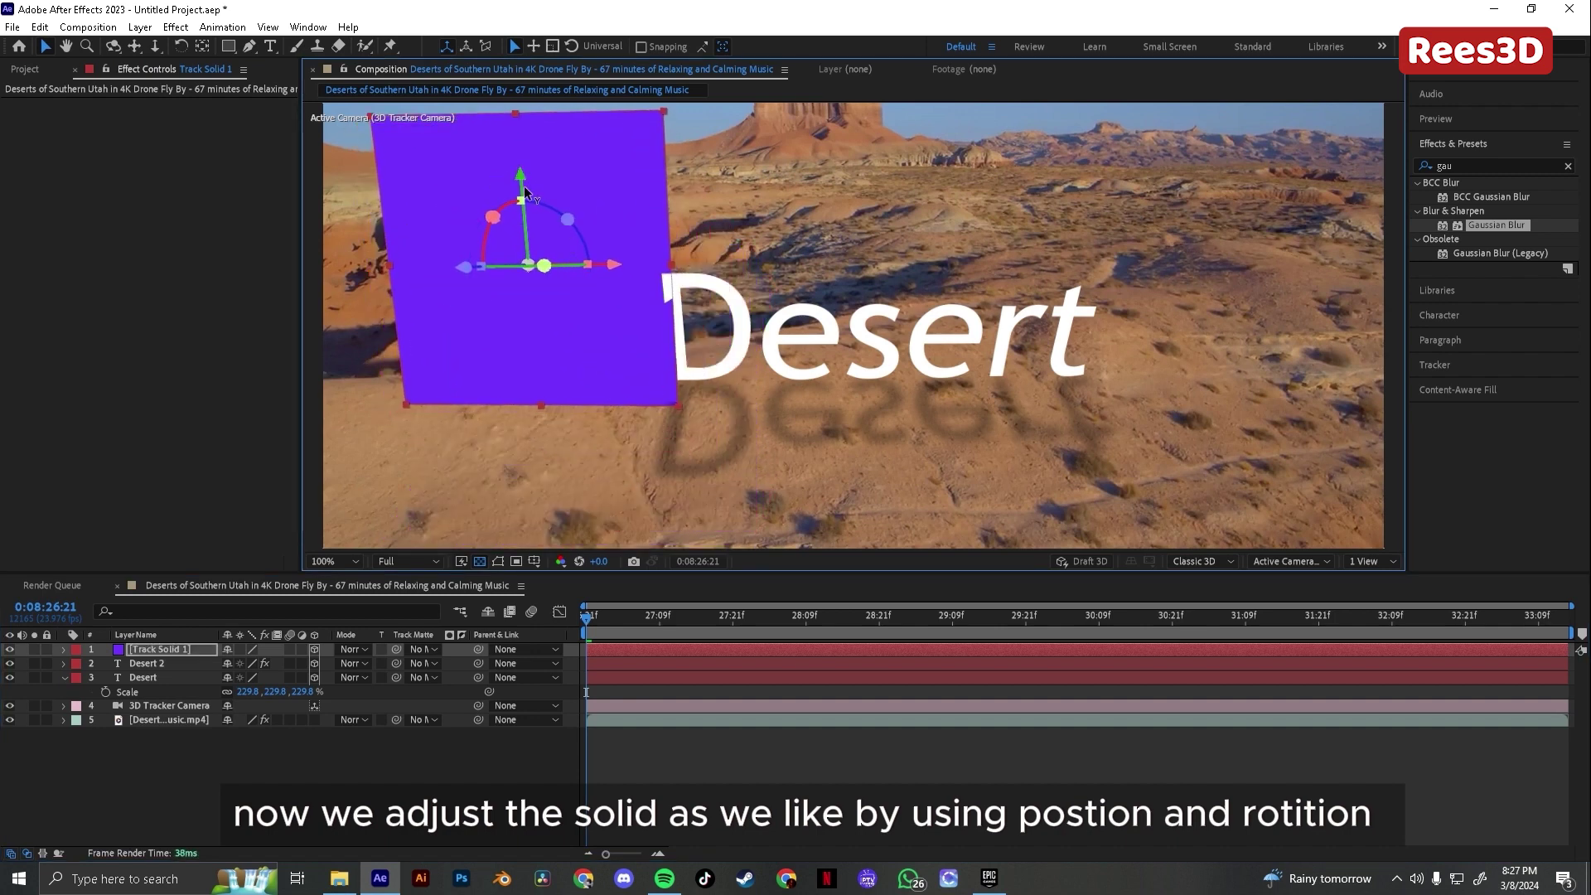
left_click_drag(526, 203, 530, 247)
left_click_drag(619, 396, 621, 355)
scroll(692, 361, "down", 2)
scroll(695, 365, "up", 2)
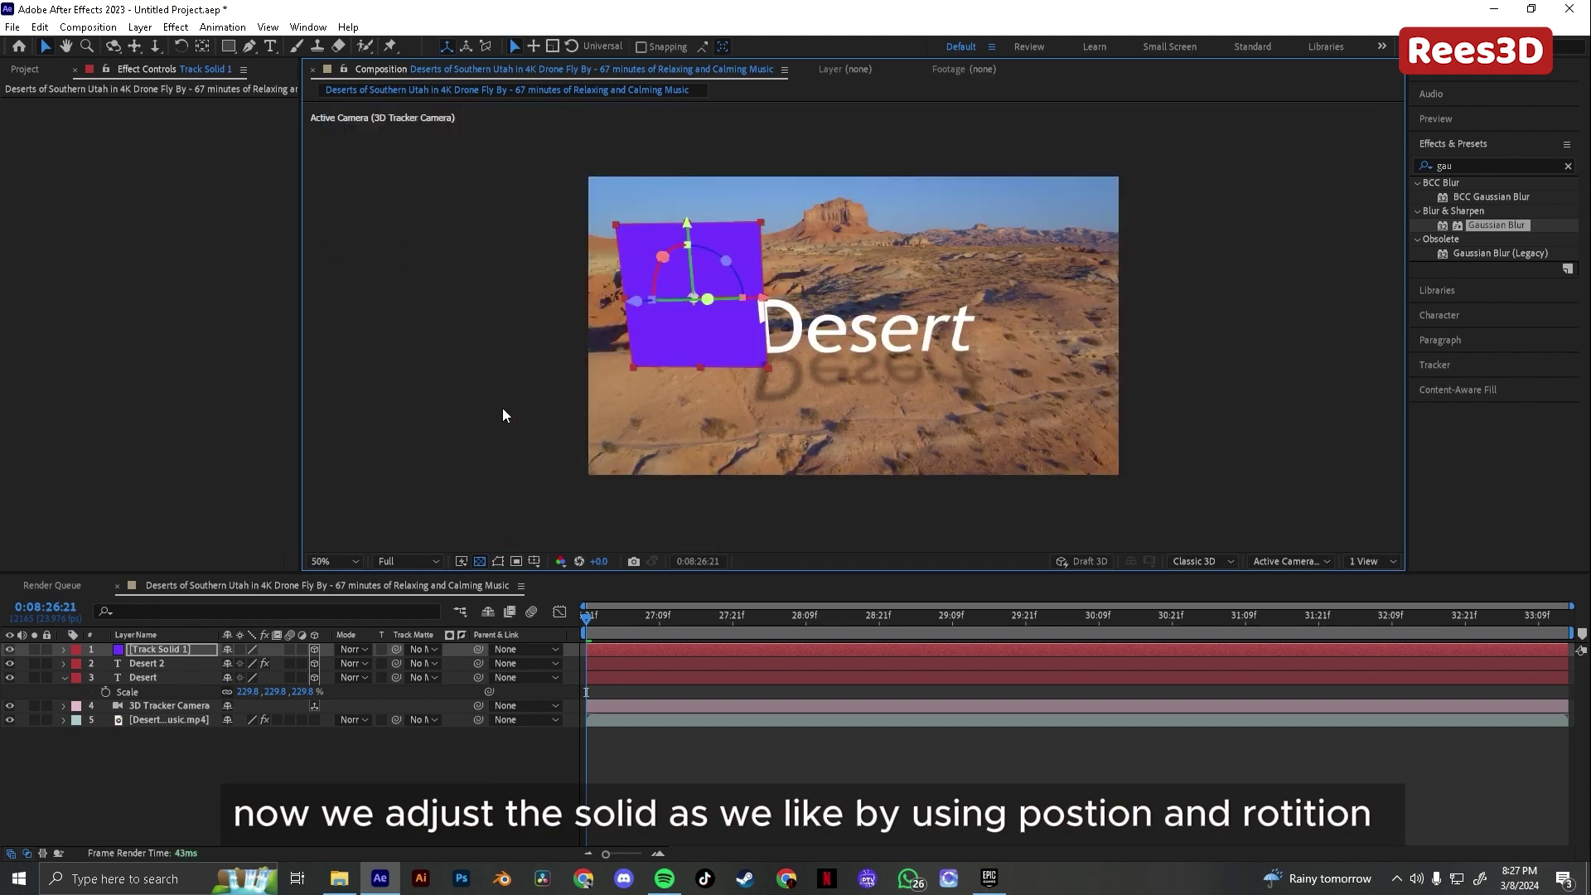
left_click_drag(759, 297, 751, 297)
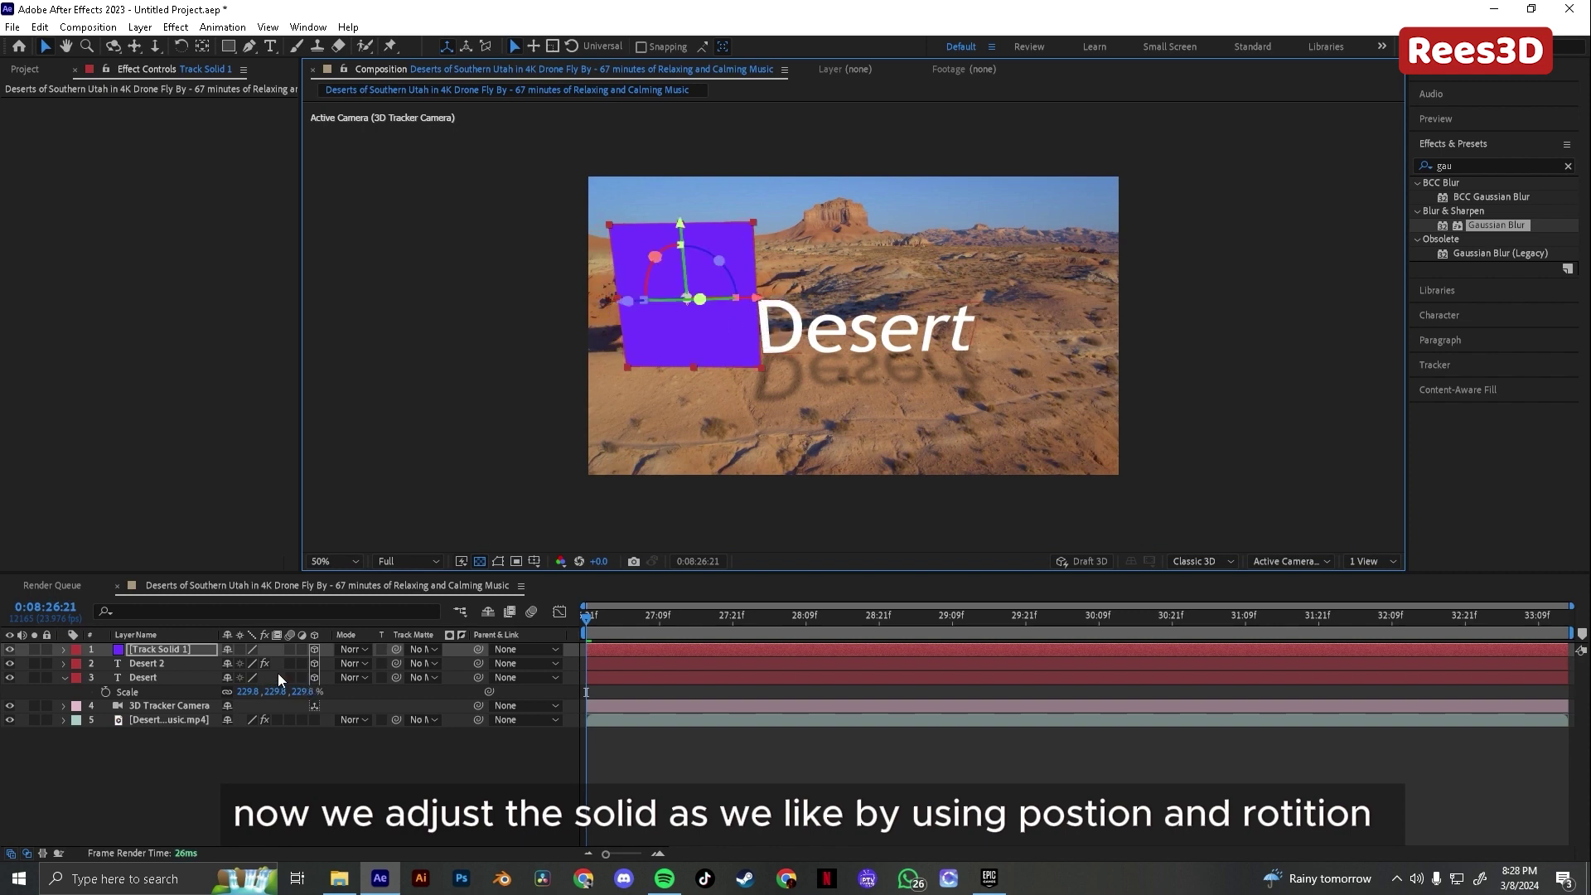
key("p")
left_click_drag(291, 663, 432, 643)
scroll(833, 312, "up", 1)
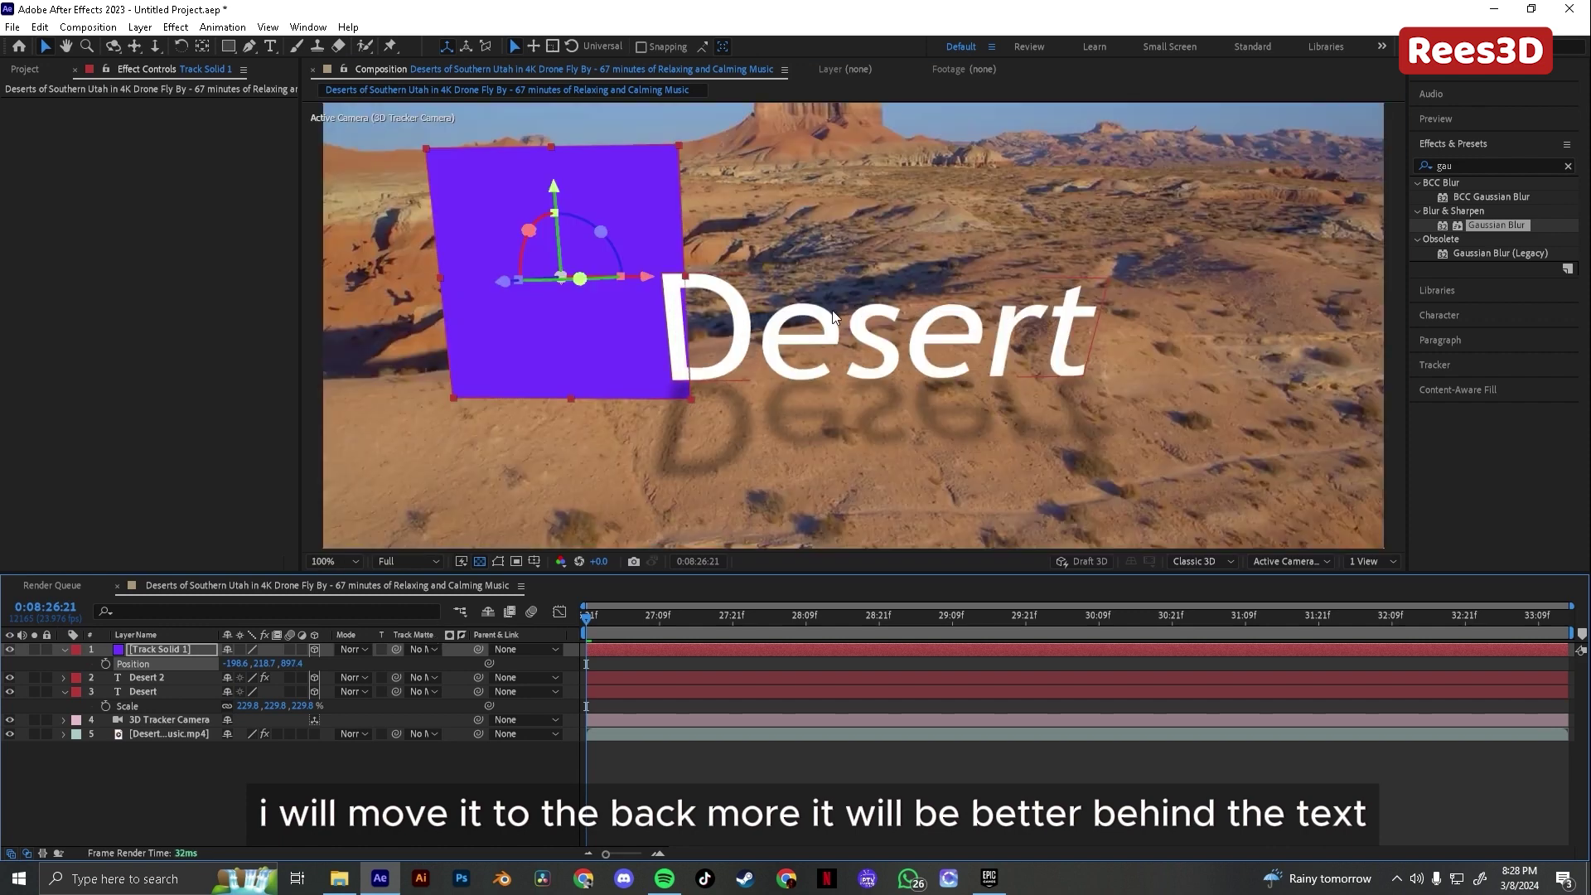
left_click_drag(592, 360, 585, 346)
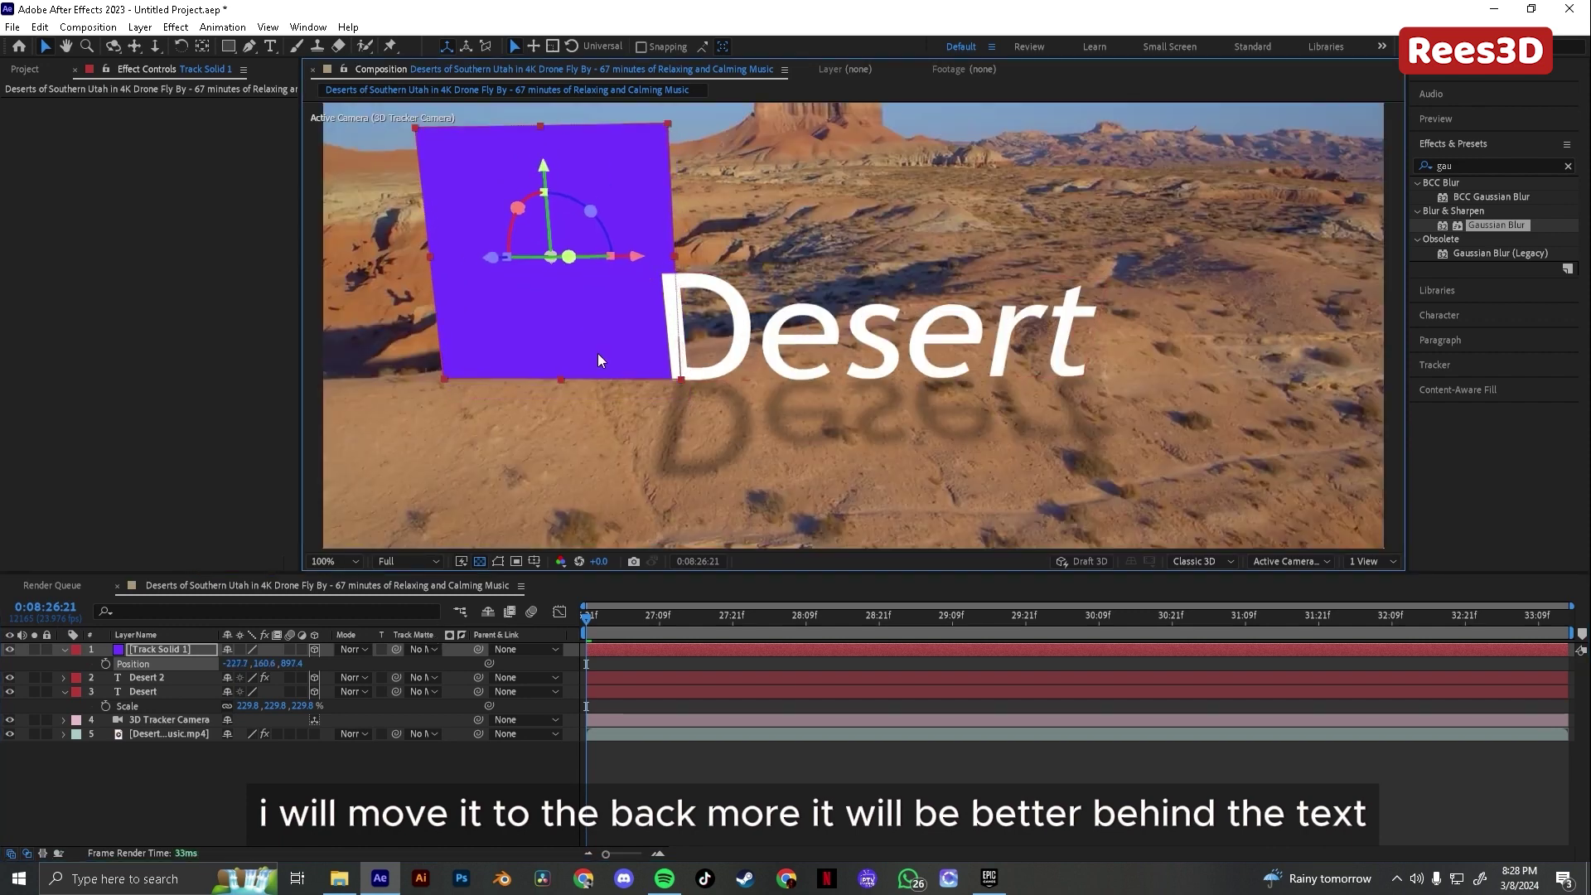
left_click(154, 647)
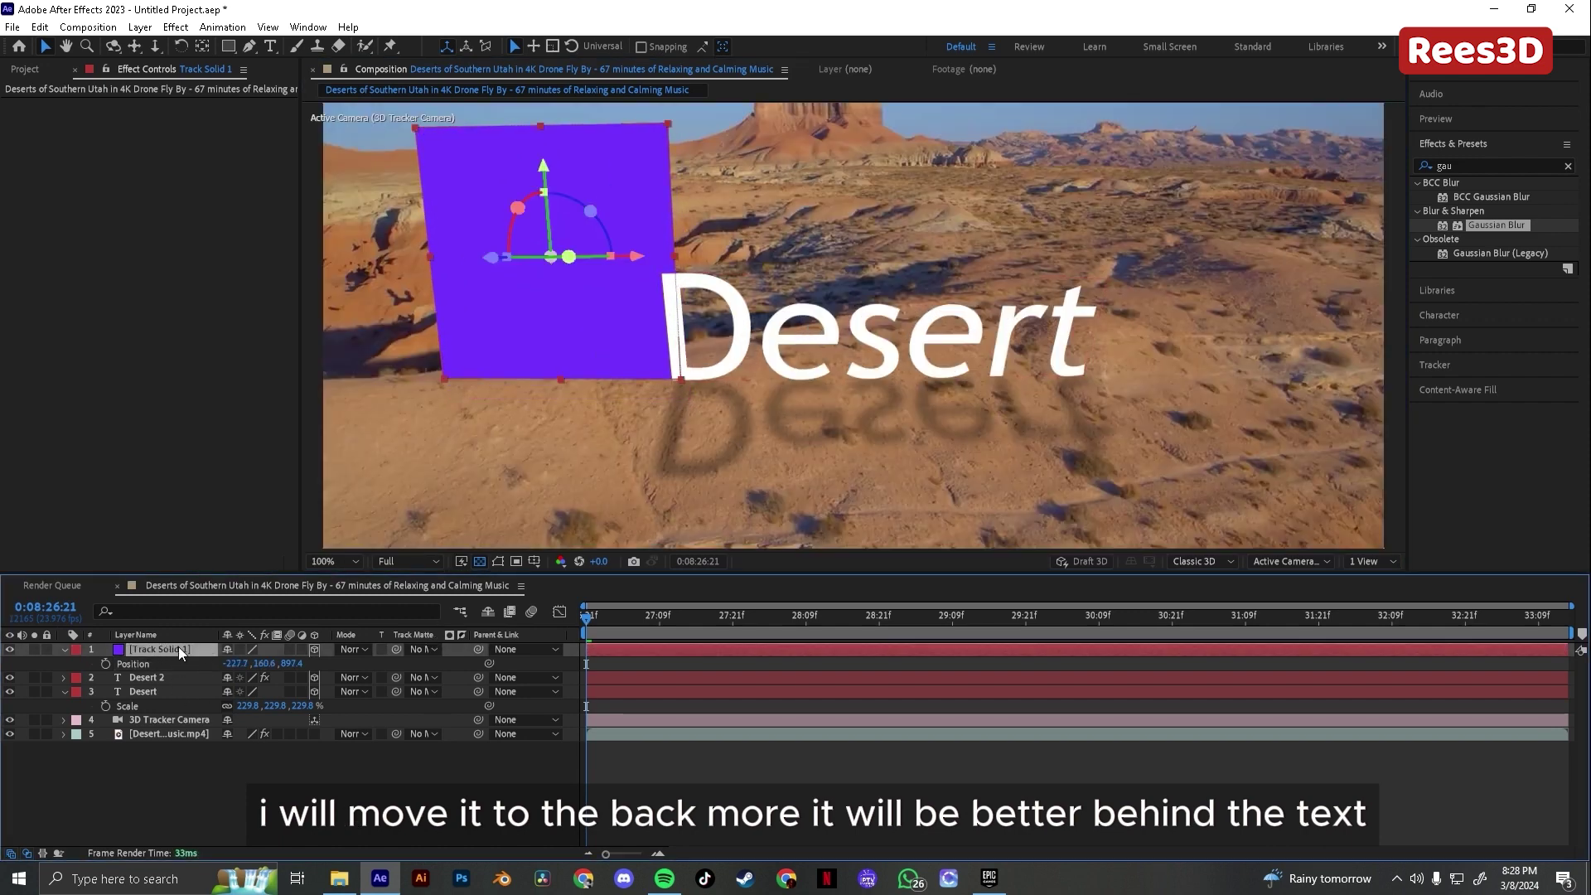
- Pre-compose Track Solid 1 into Track Solid 1 Comp 1 with Open New Composition checked
right_click(171, 643)
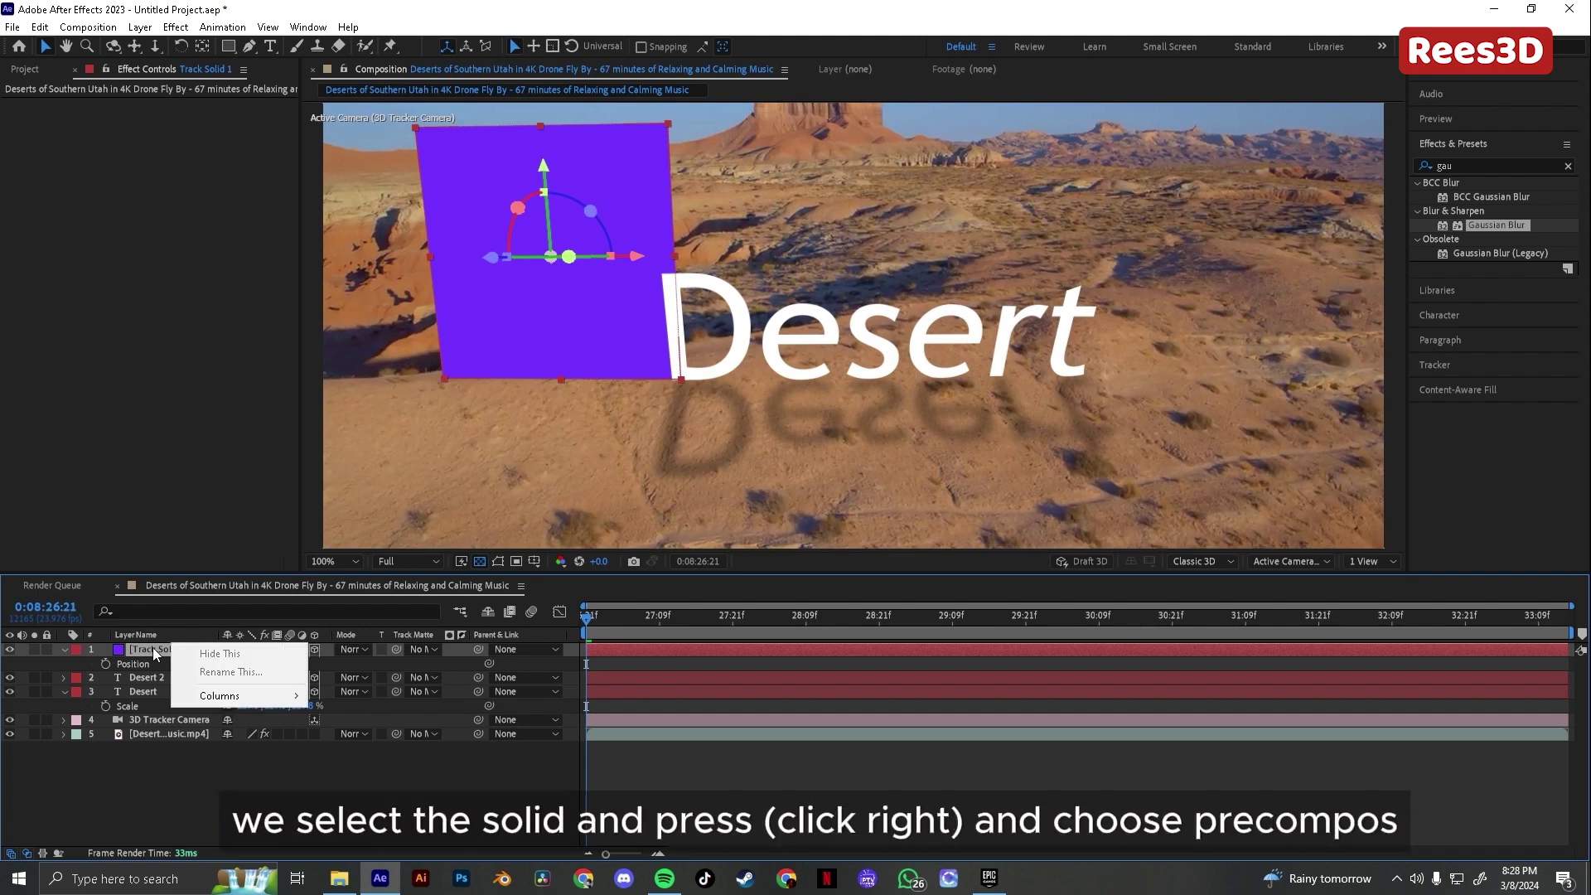
right_click(153, 648)
left_click(214, 538)
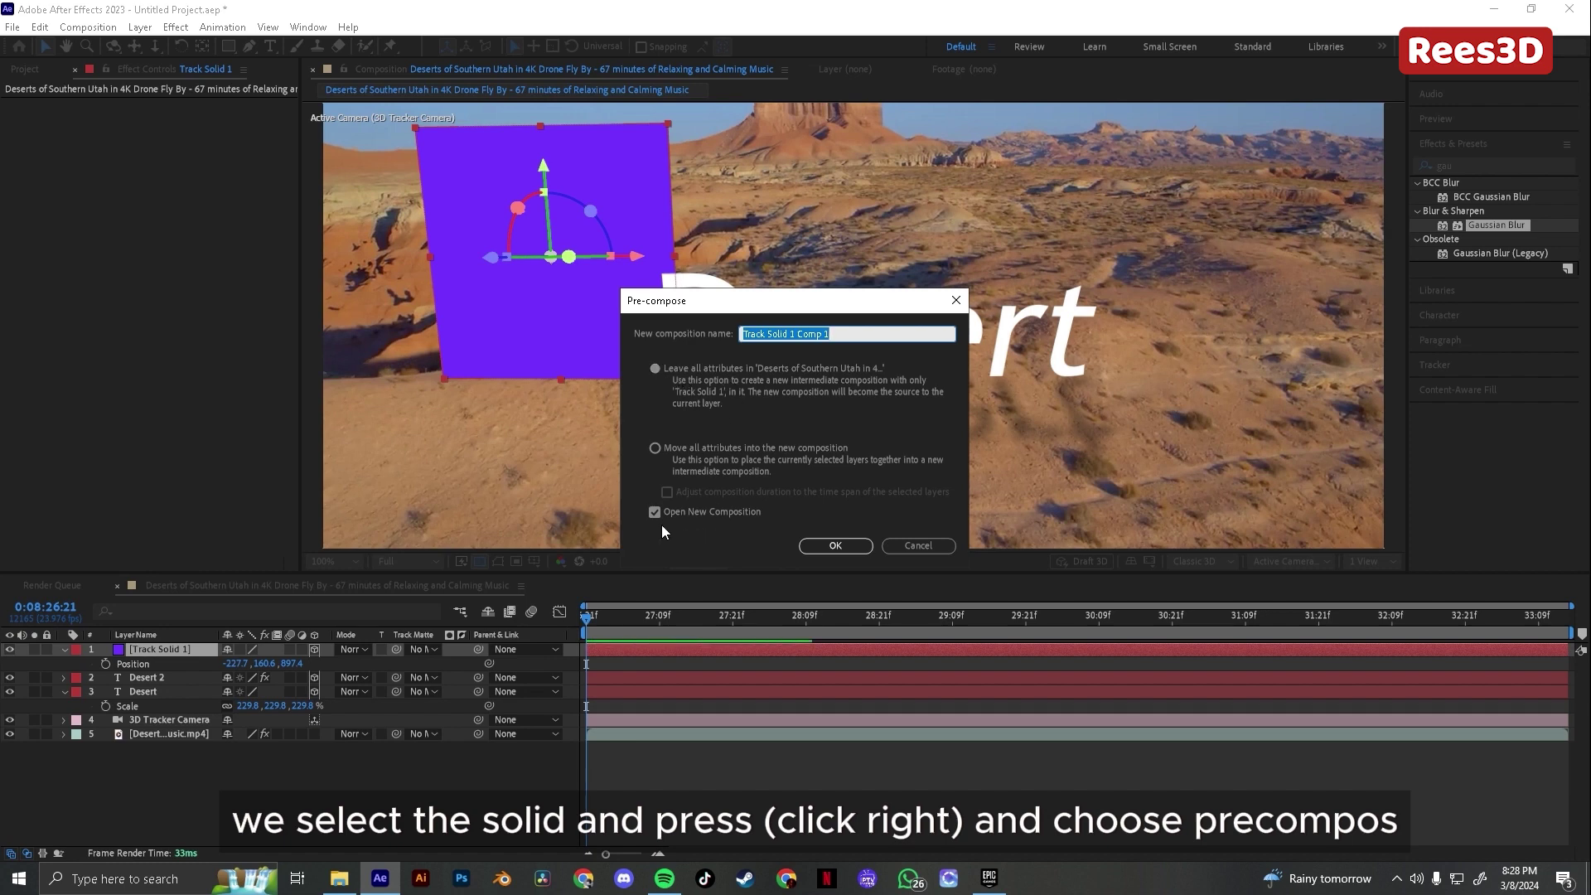
left_click(835, 546)
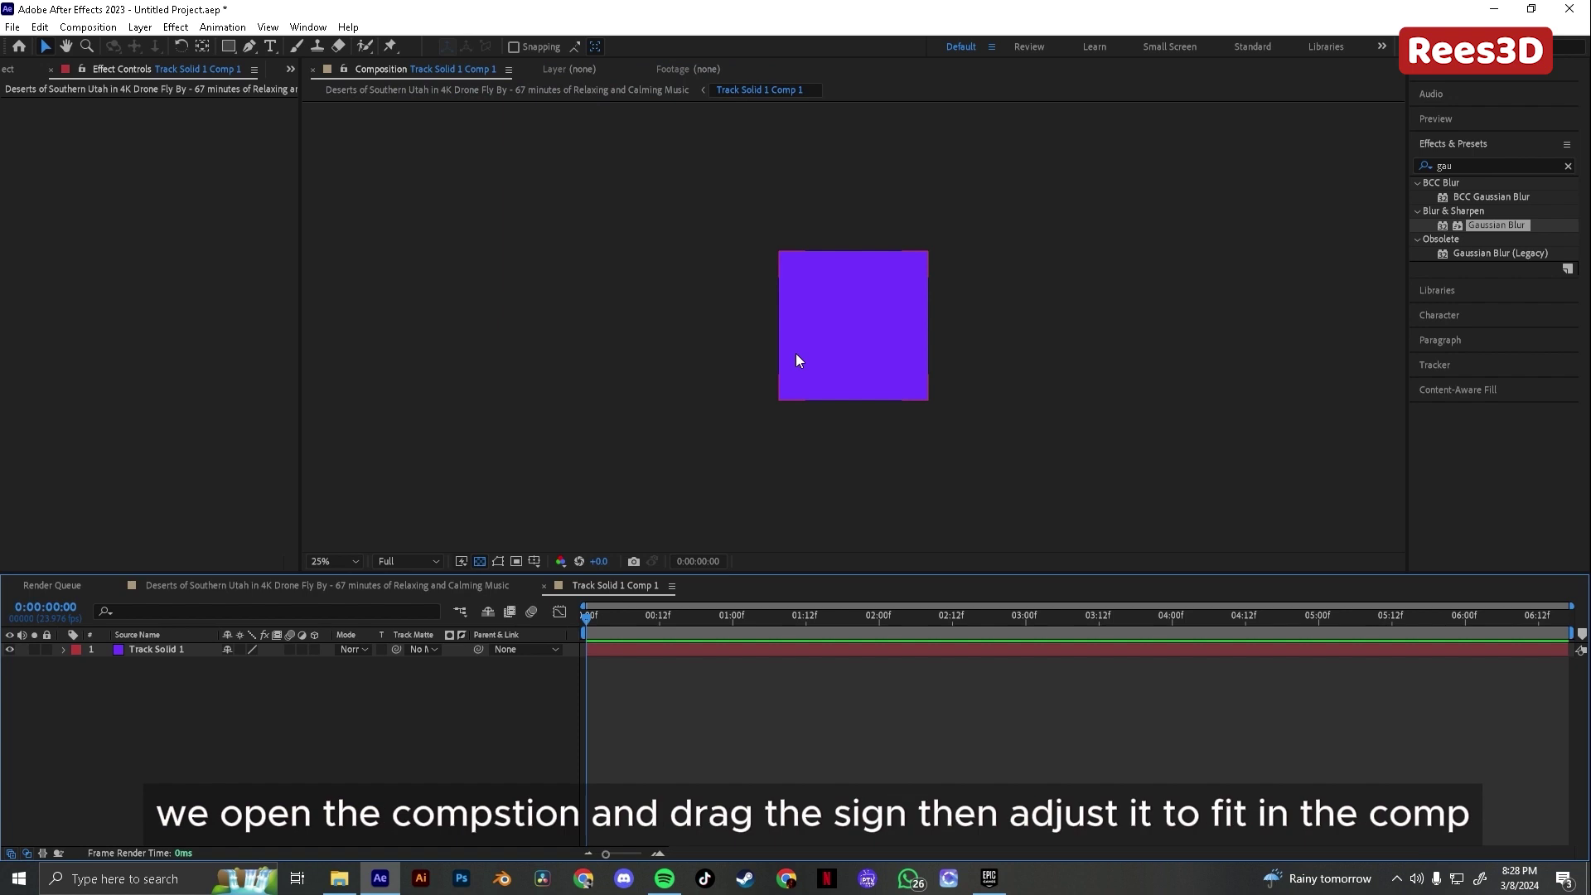
key("ctrl+alt+f")
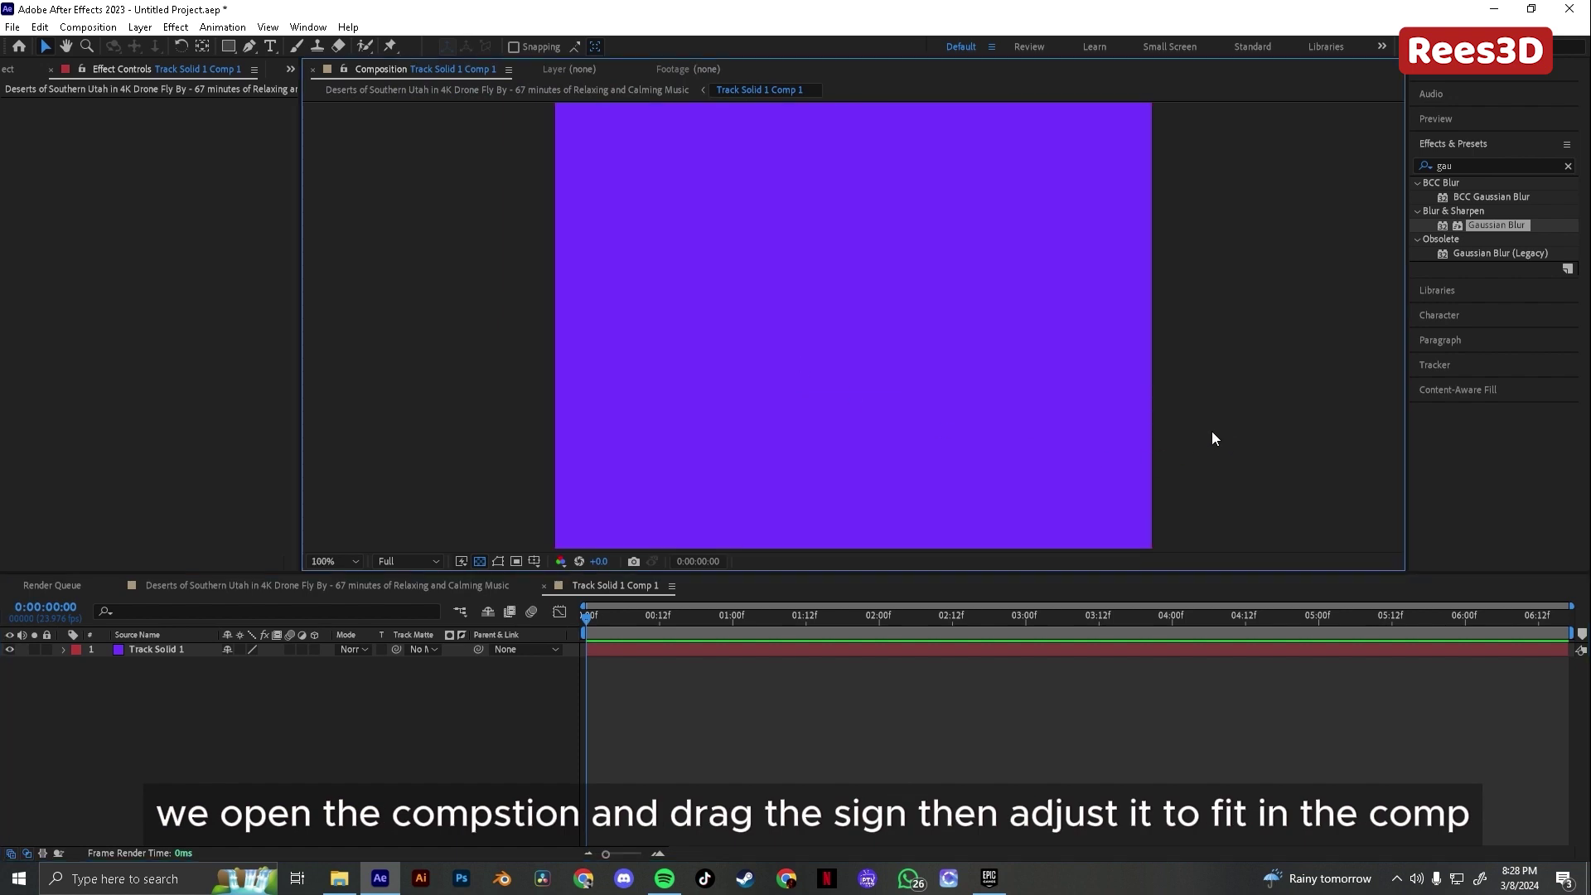
- Add the ONE WAY sign PNG from the Project panel into the Track Solid 1 Comp 1 precomp
scroll(1211, 438, "down", 4)
left_click(290, 70)
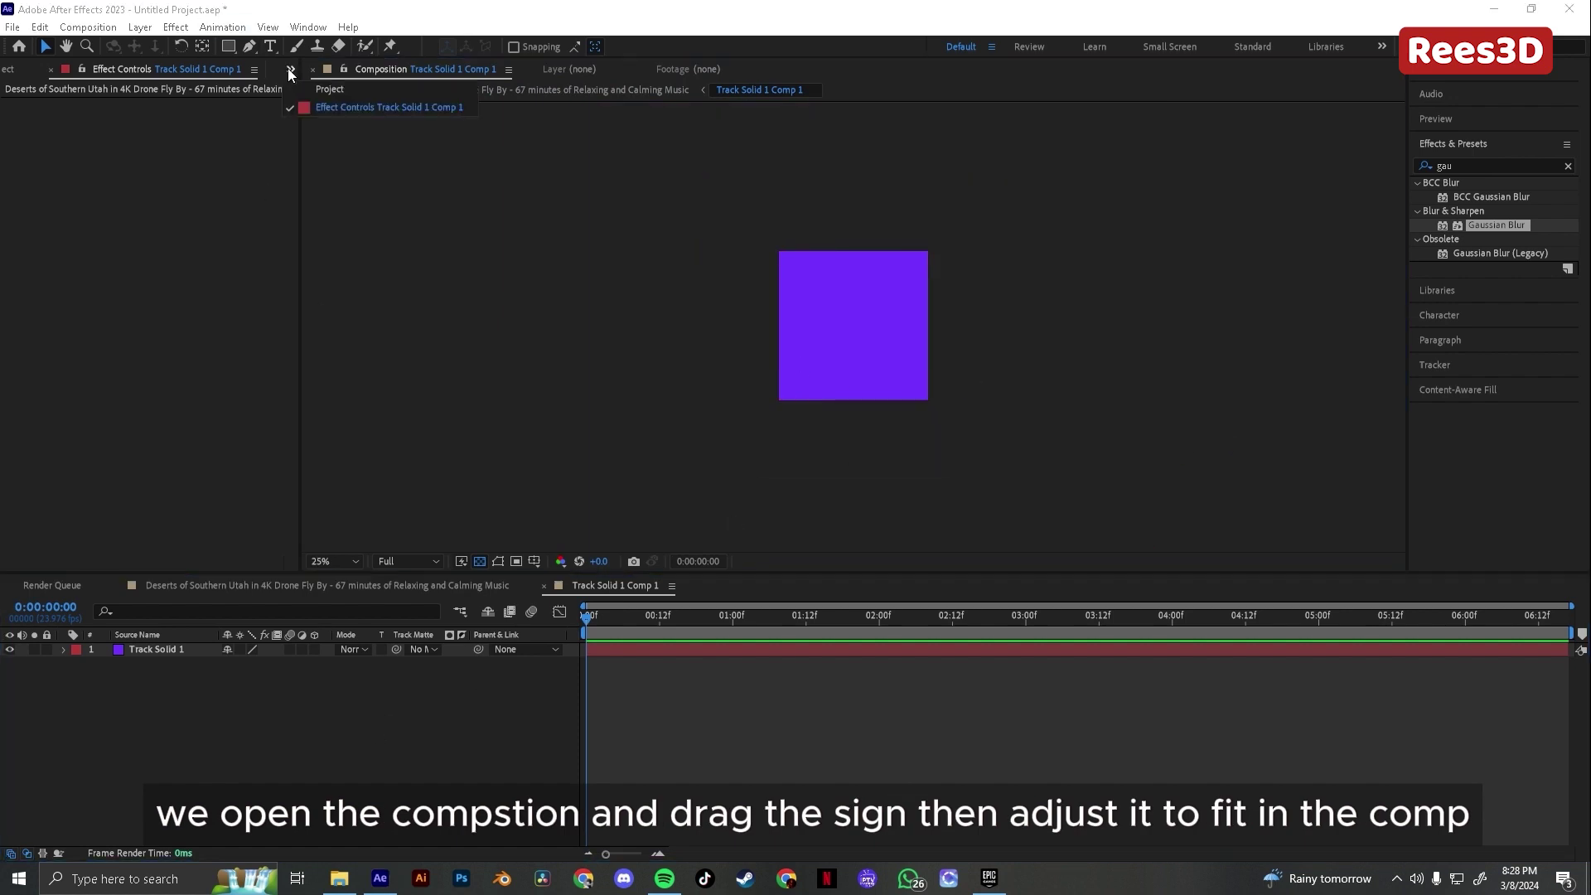
left_click(364, 88)
left_click(414, 89)
double_click(191, 650)
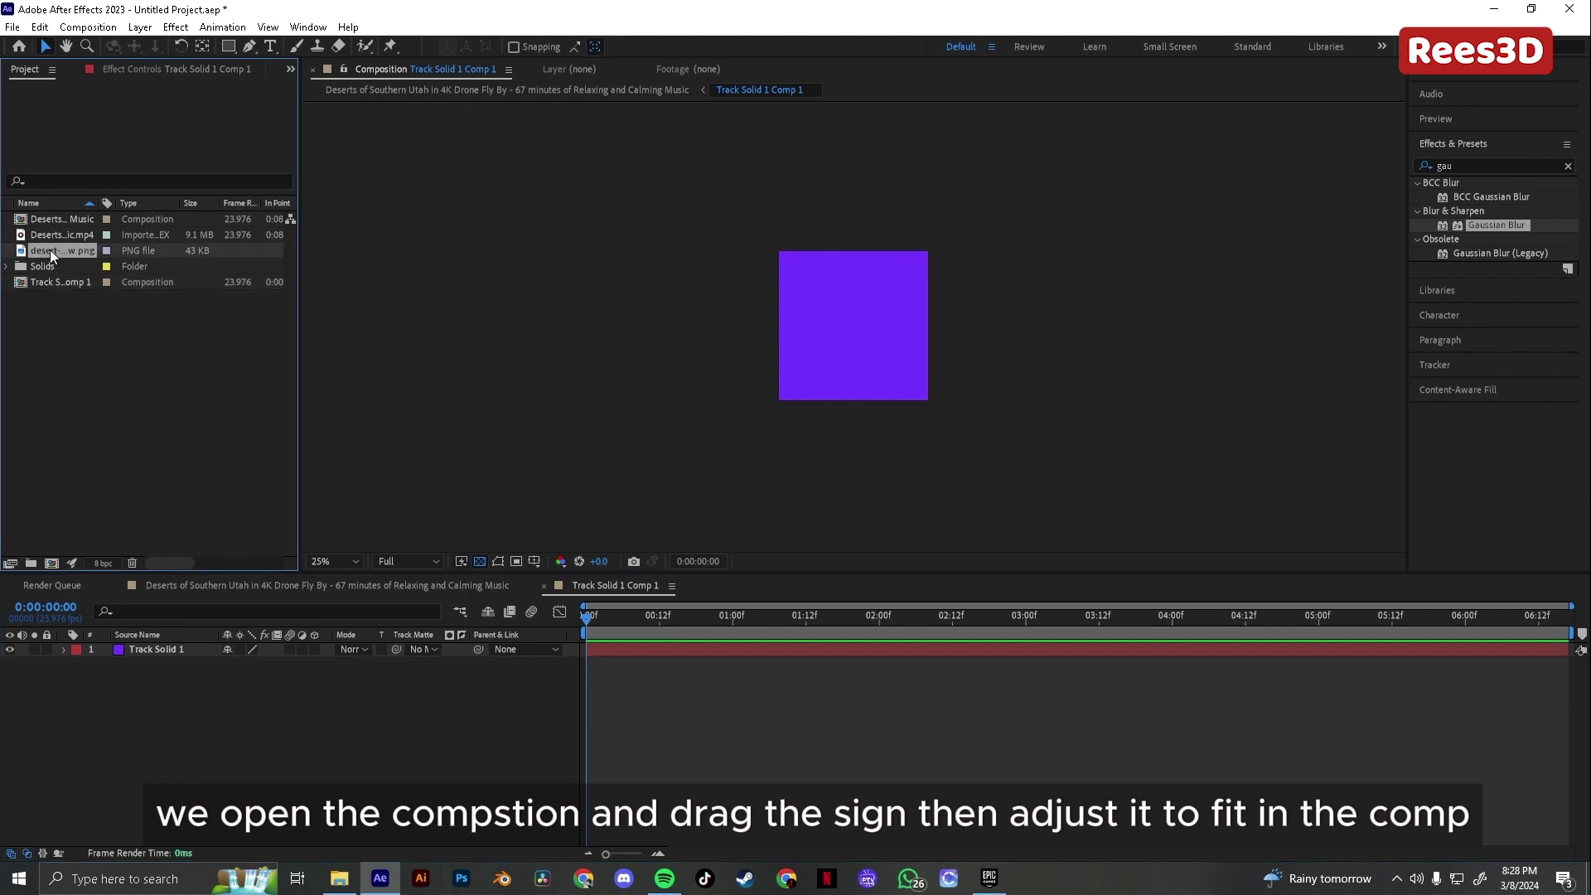
left_click_drag(50, 250, 391, 665)
- Scale the sign to 276%, hide the purple solid, and return to the main desert comp
scroll(875, 413, "up", 3)
scroll(875, 413, "down", 1)
key("s")
left_click_drag(960, 381, 801, 339)
left_click(10, 677)
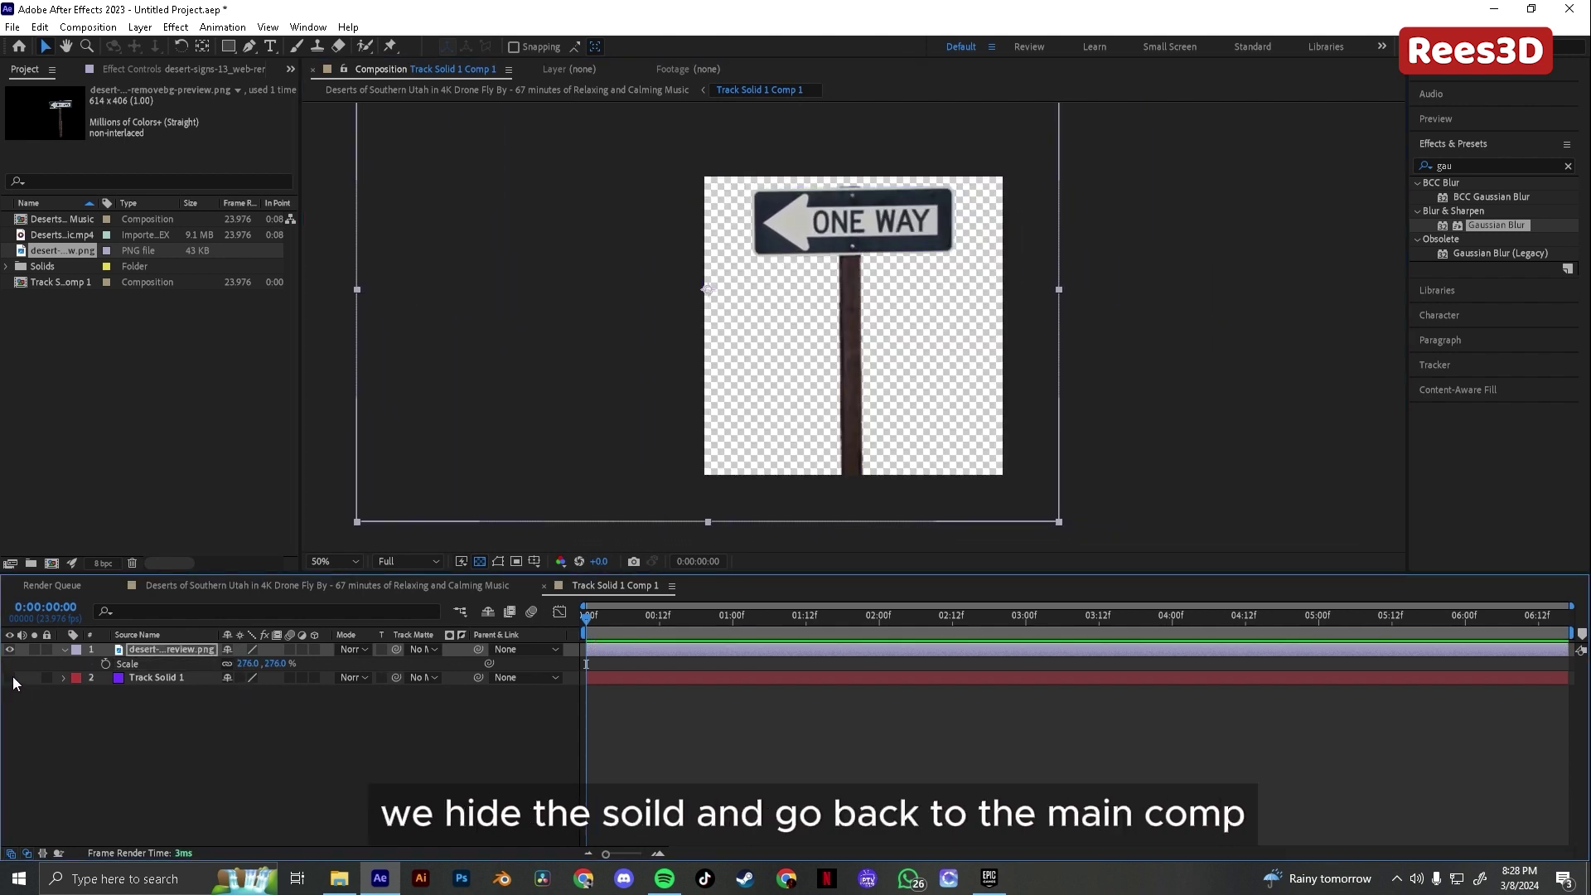
left_click(153, 677)
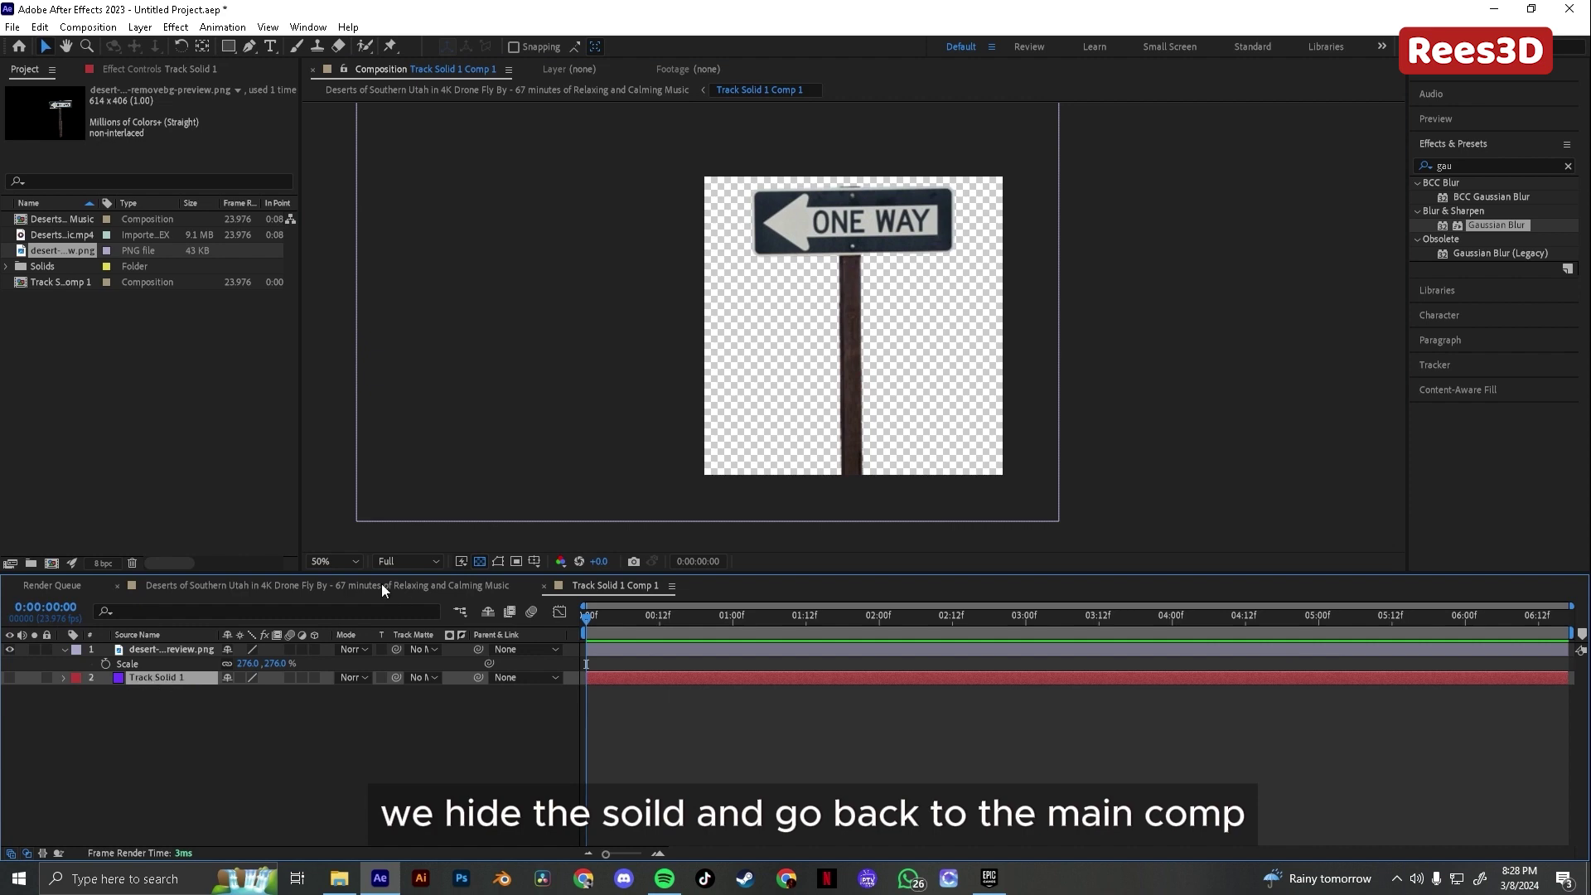
left_click(381, 585)
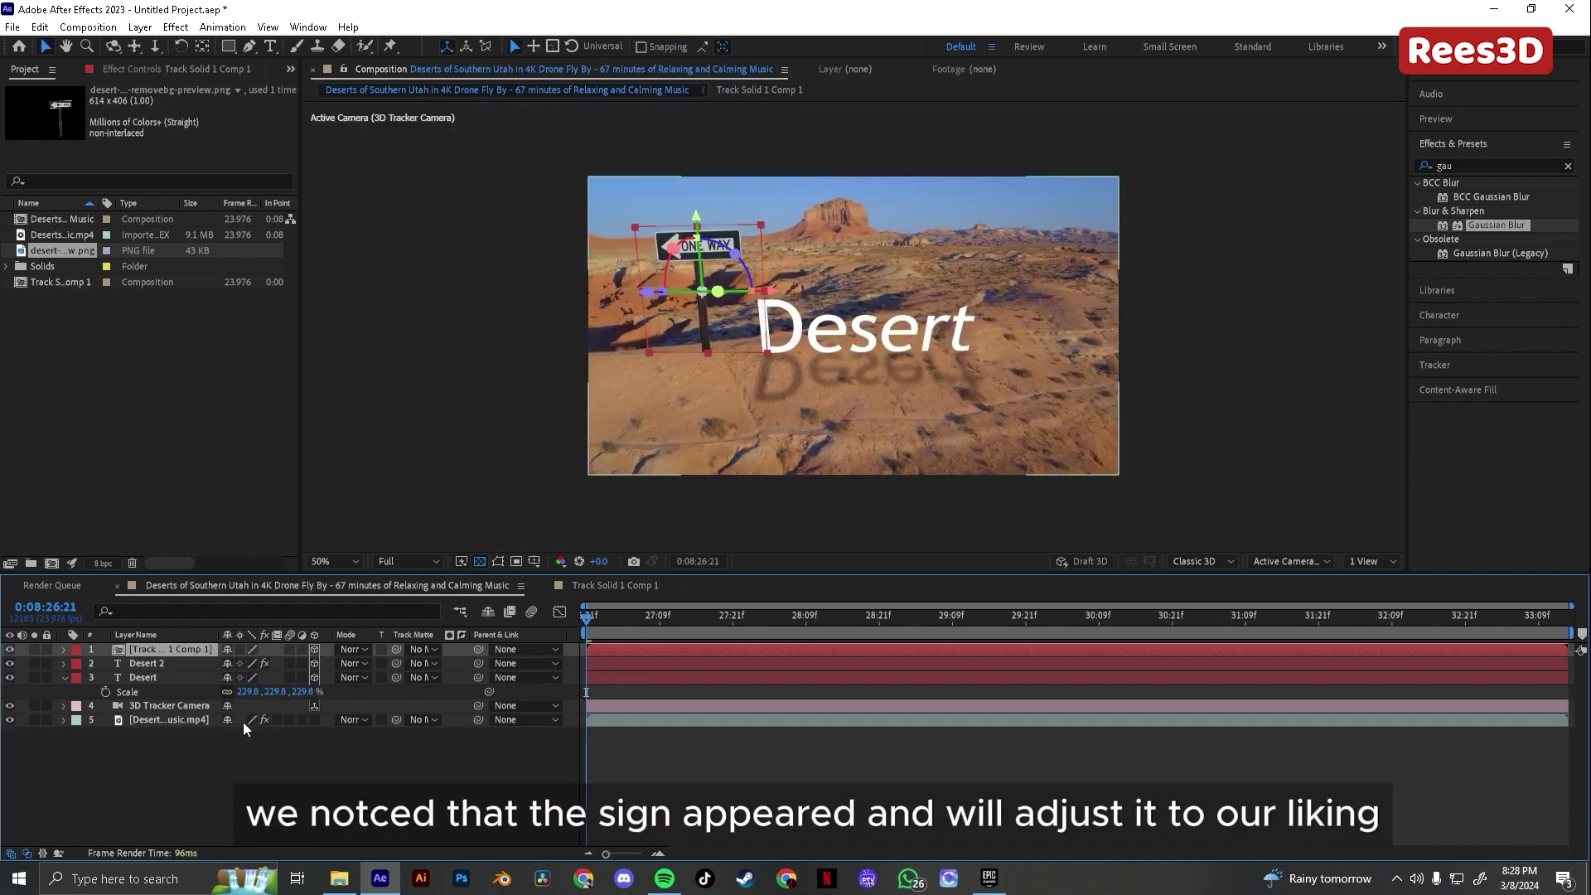
- Scale the sign precomp to 66%, place it left of Desert, and scrub to check tracking
key("s")
left_click_drag(248, 664, 205, 664)
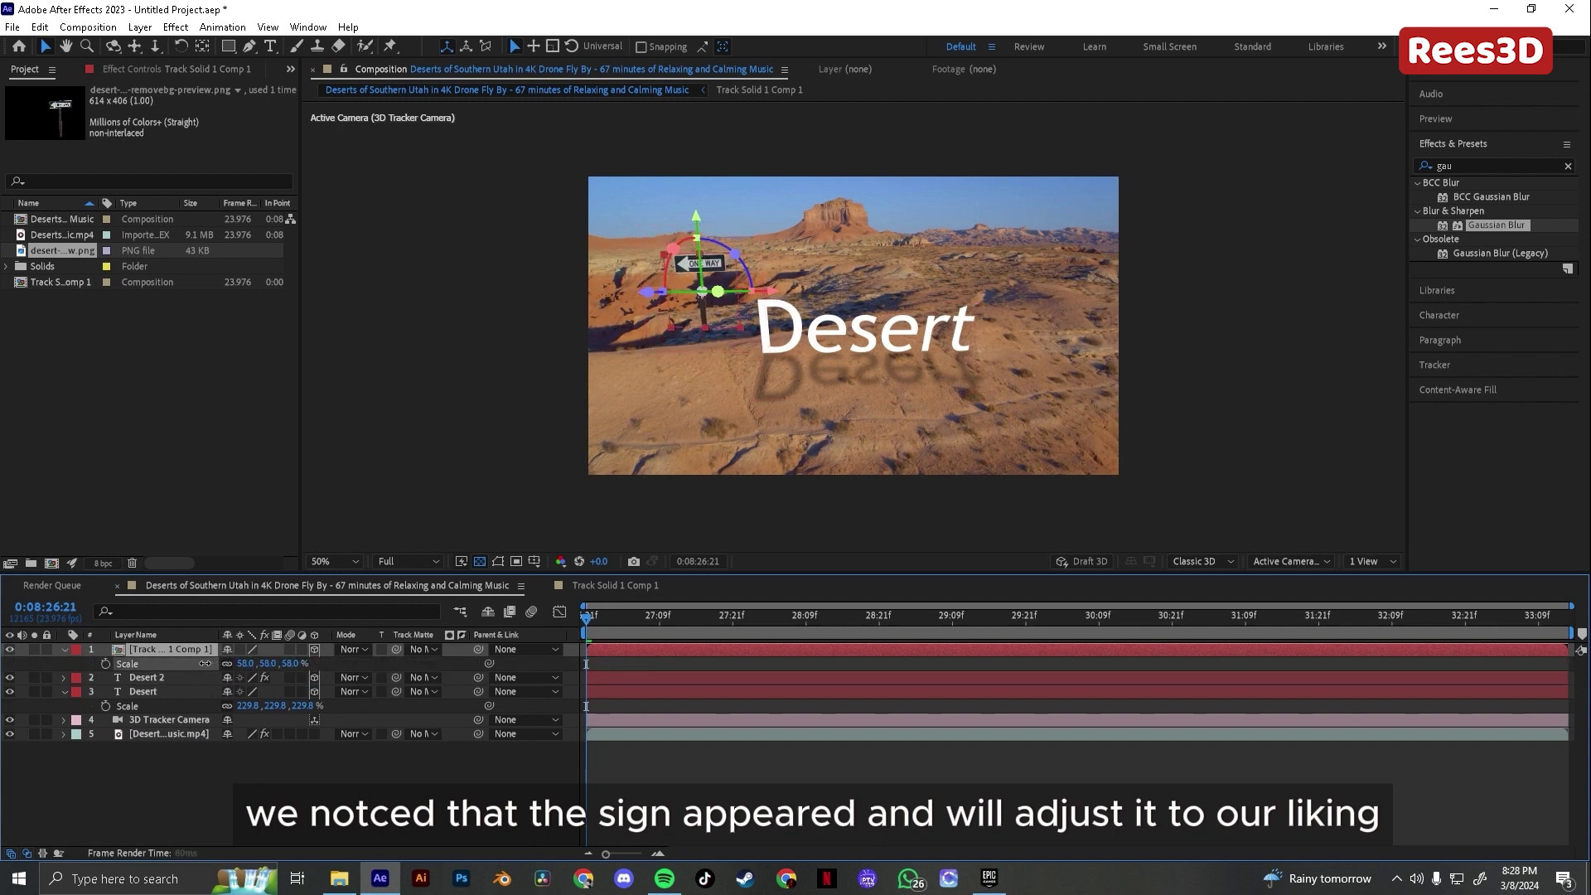
left_click_drag(709, 325, 738, 345)
left_click(432, 789)
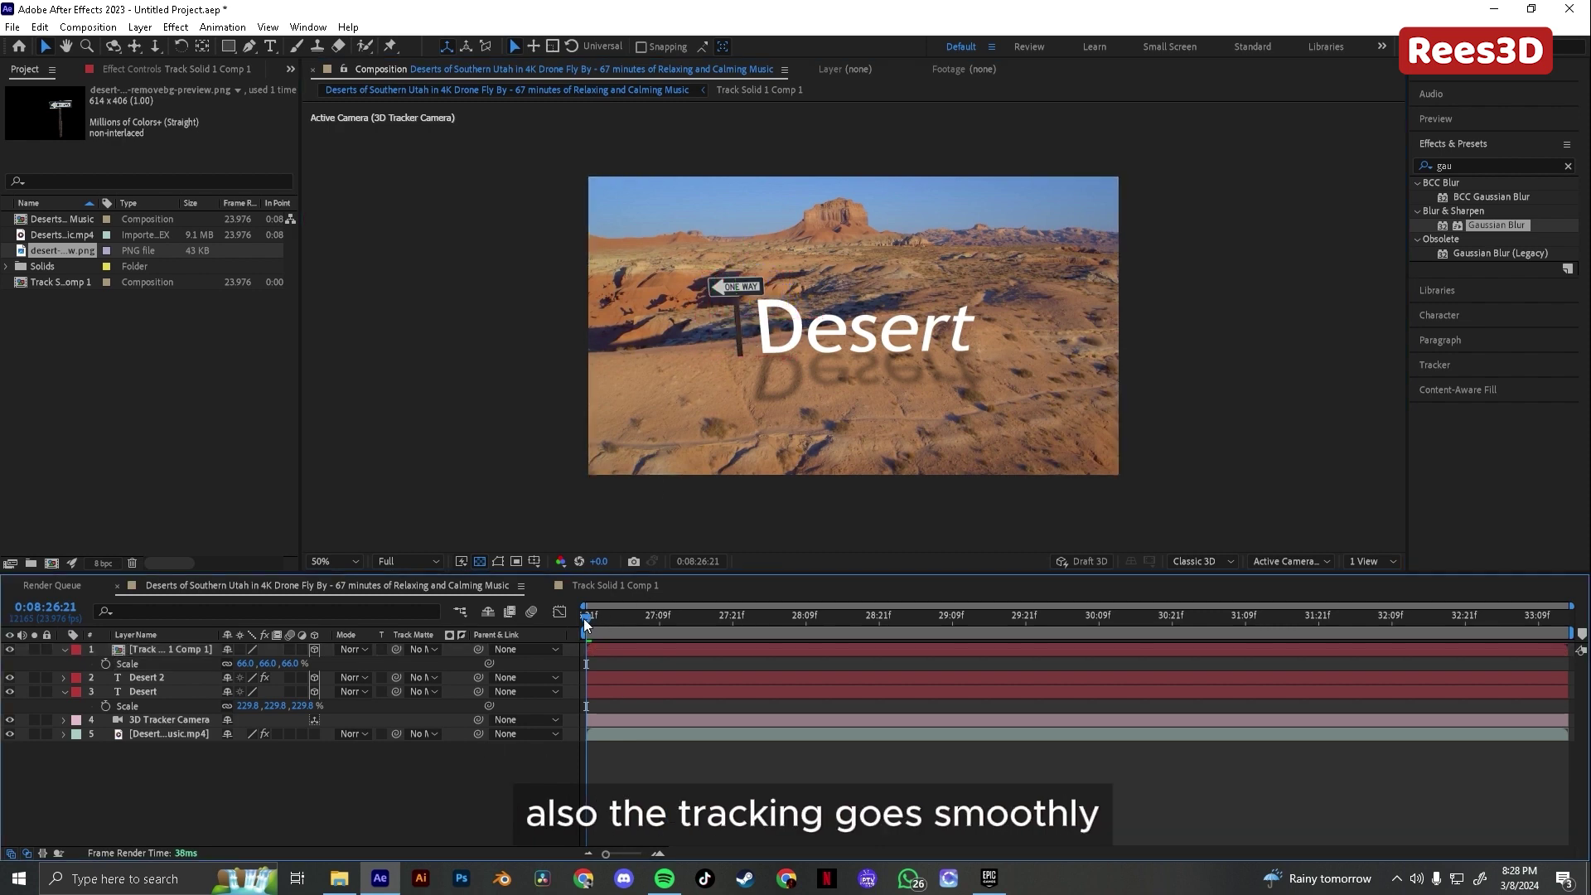
left_click_drag(586, 623, 471, 580)
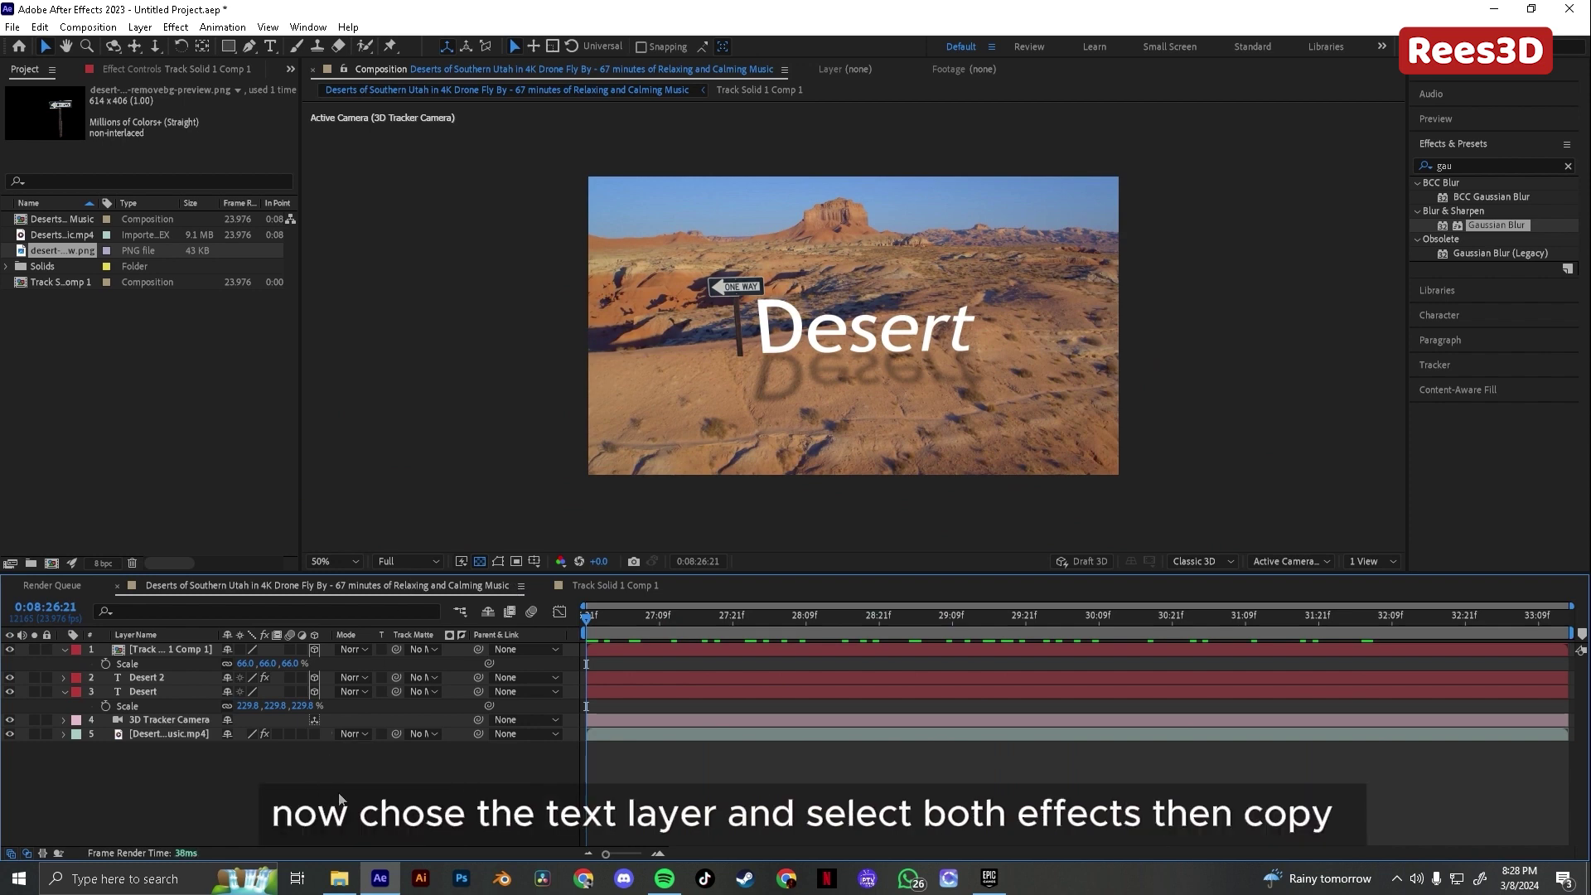
- Copy the Desert 2 layer's Drop Shadow (35% opacity) and Gaussian Blur (19.7) effects
left_click(812, 335)
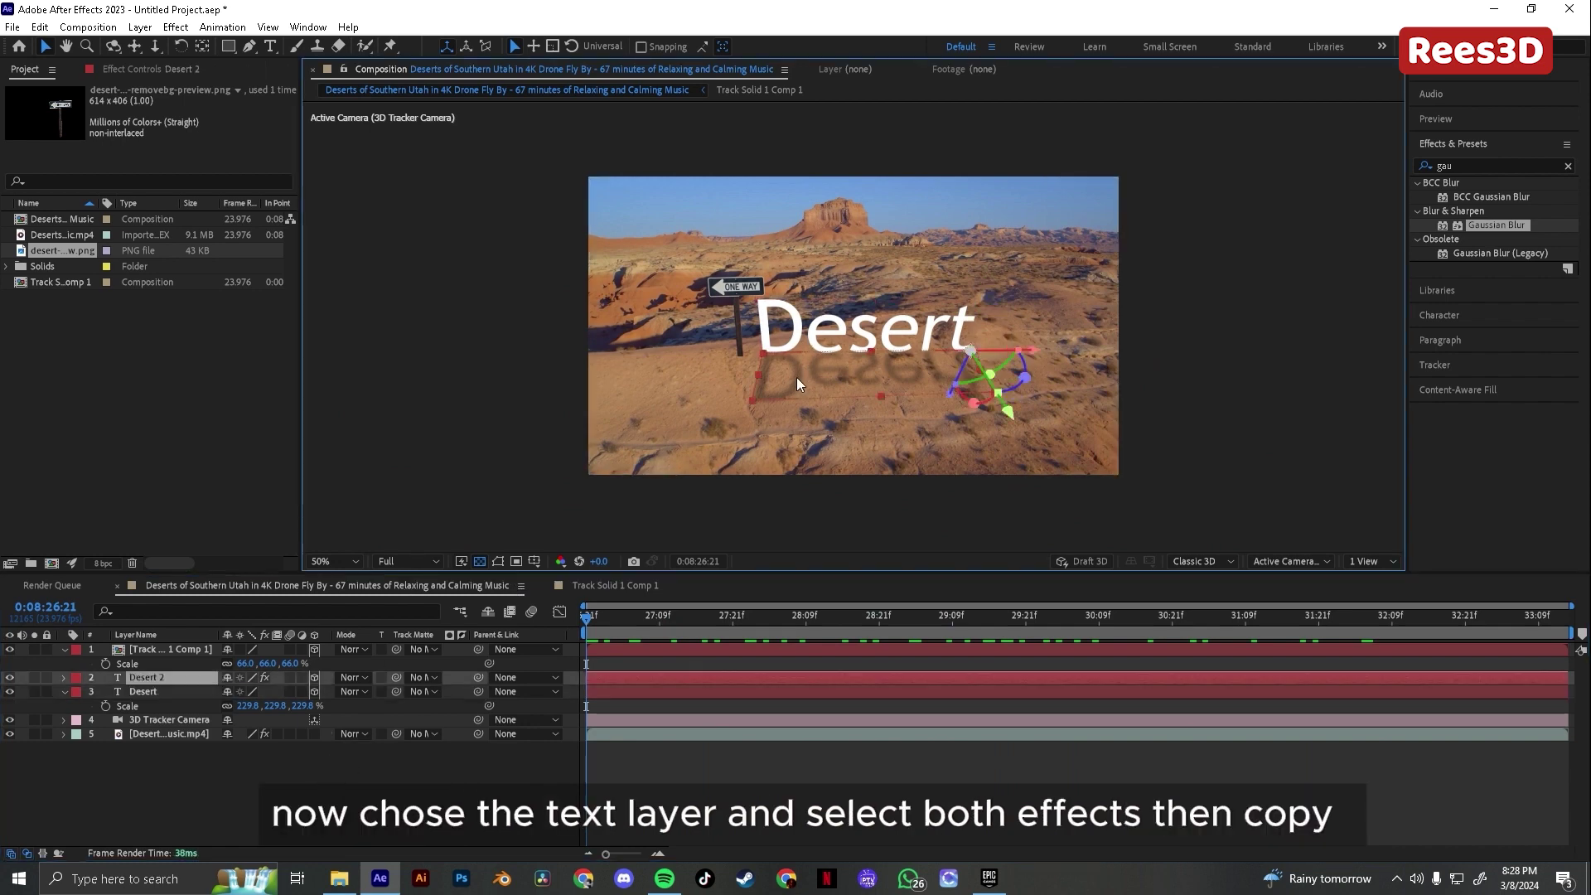
left_click(158, 68)
left_click(90, 105)
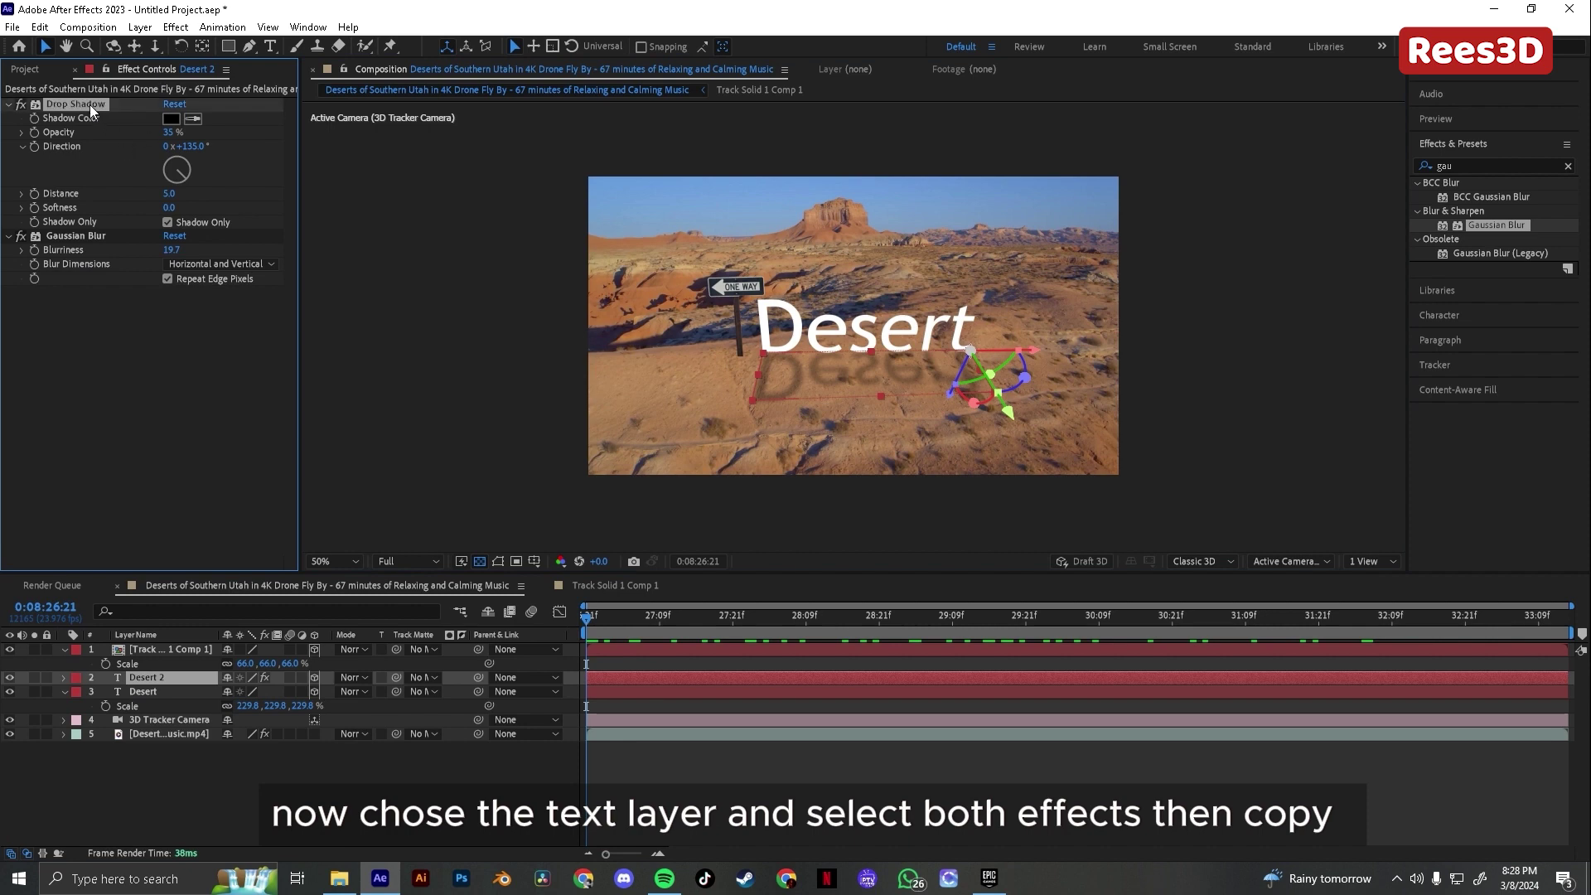
left_click(90, 235, "ctrl")
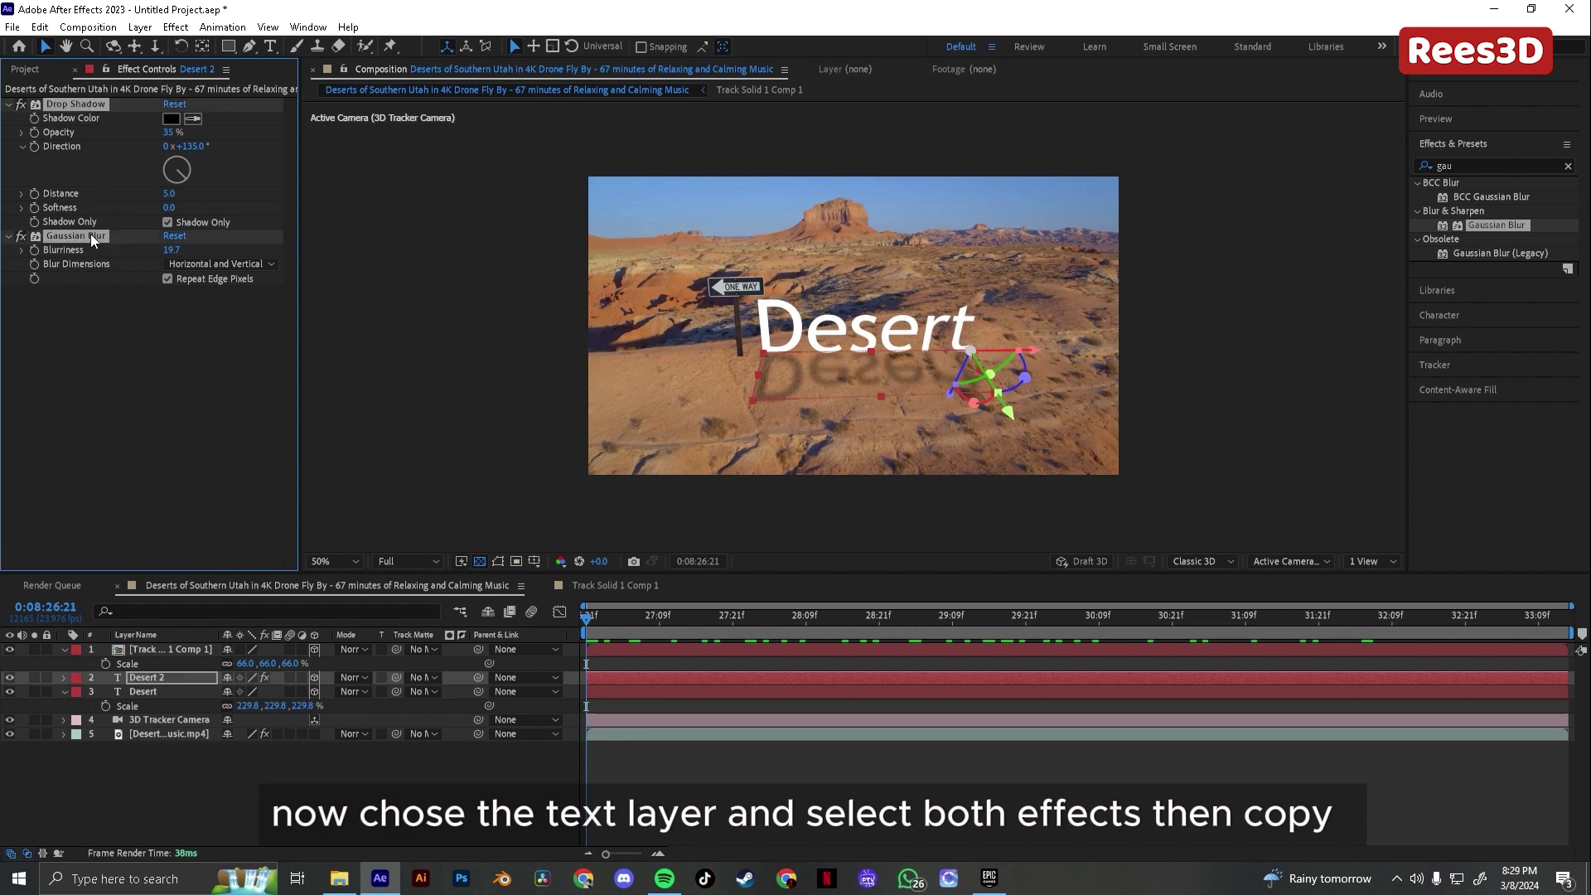
left_click(39, 27)
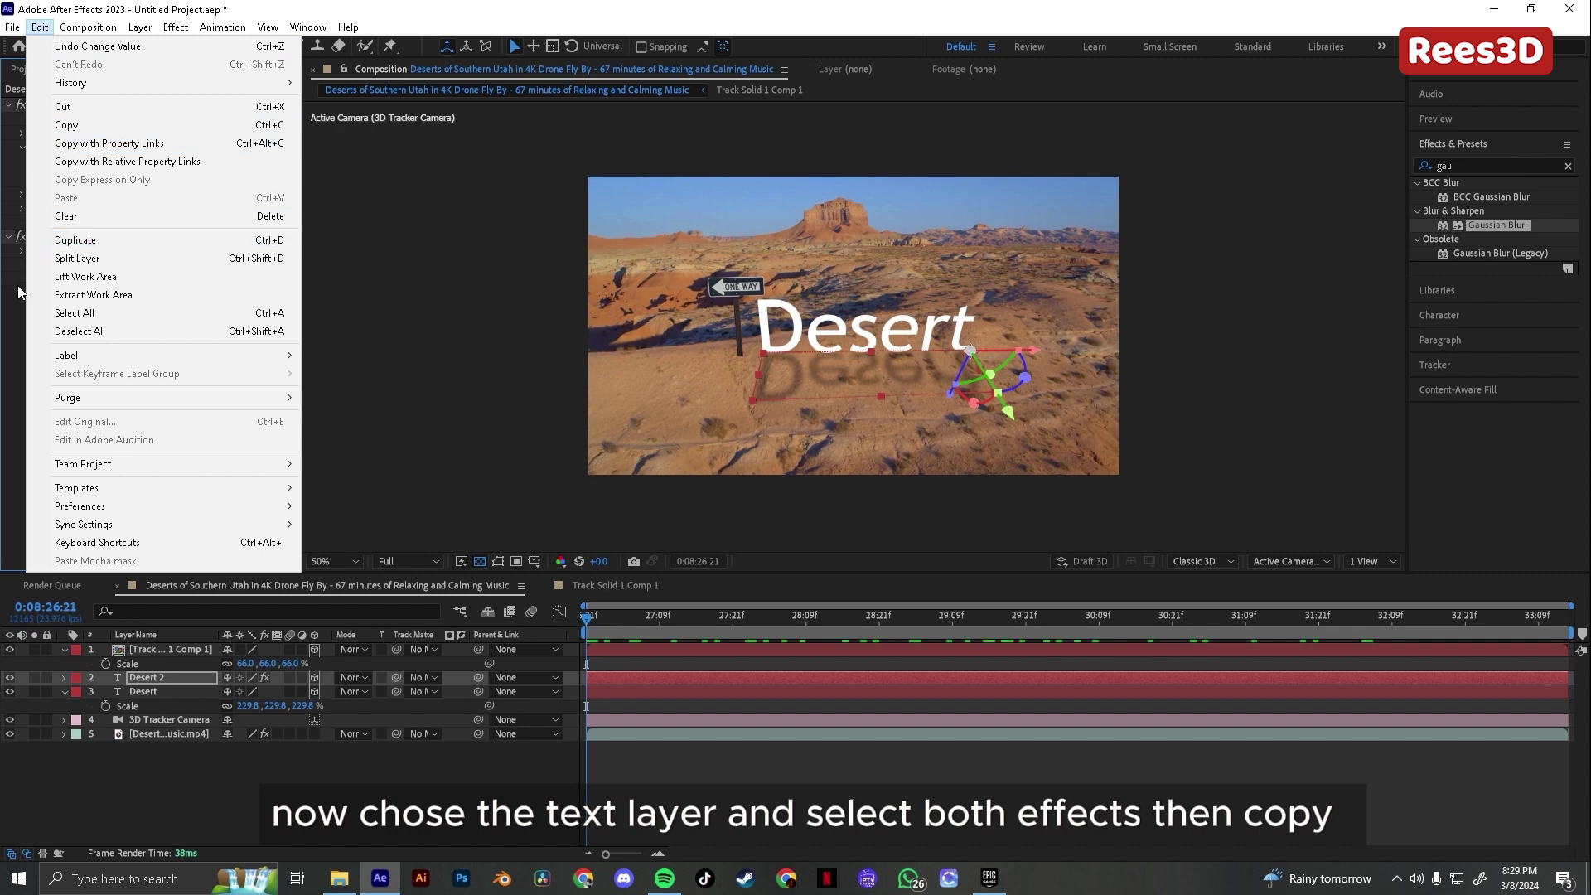
left_click(86, 123)
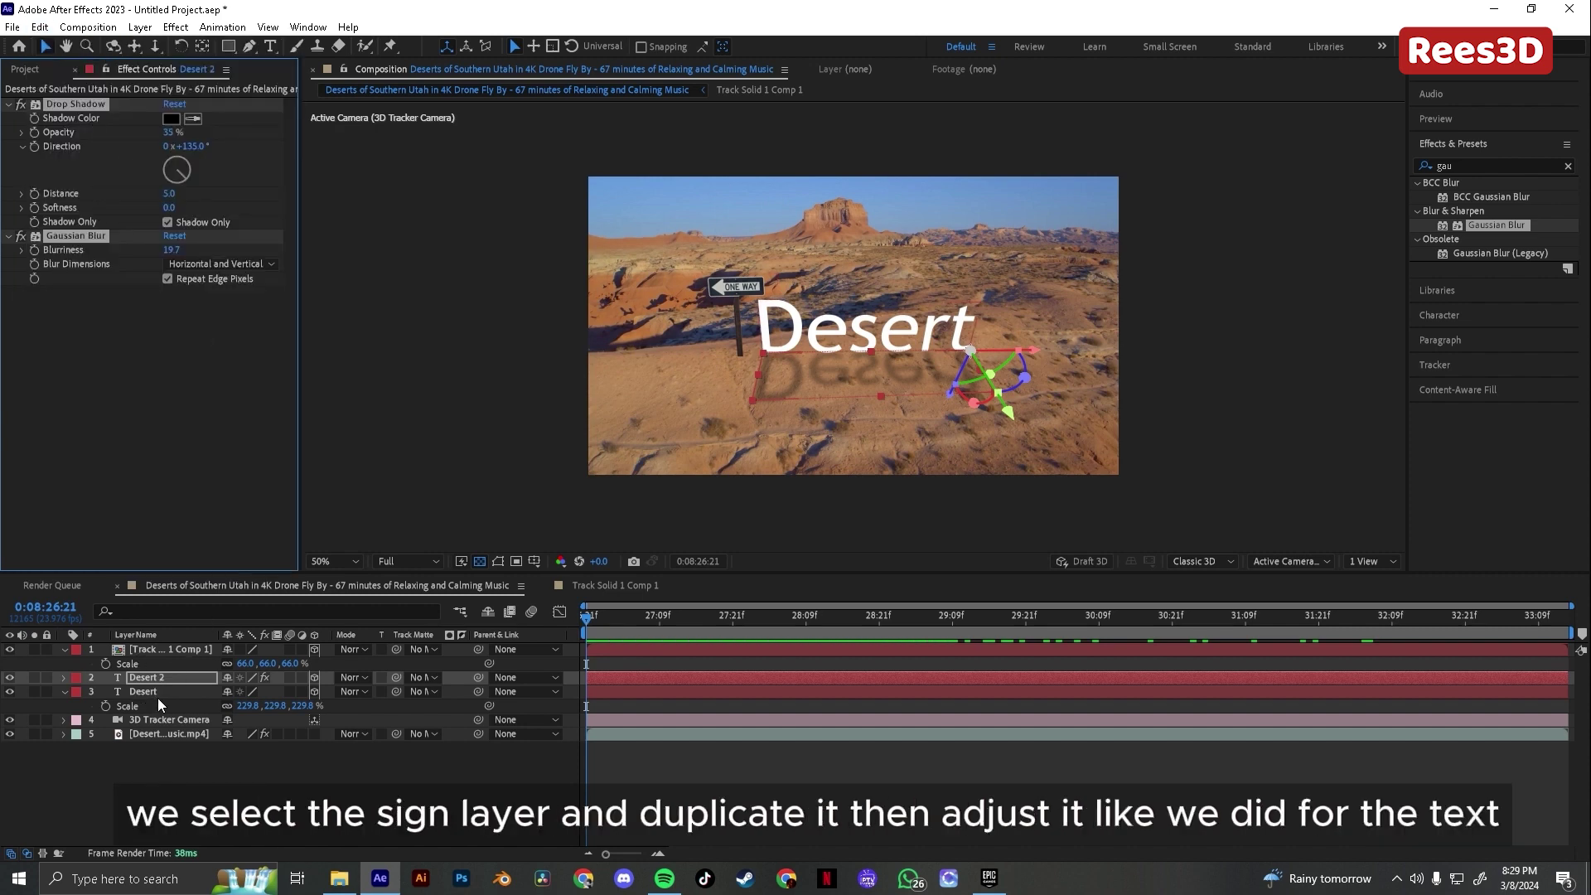
- Duplicate the ONE WAY sign layer and tip the copy flat on its X axis
left_click(152, 650)
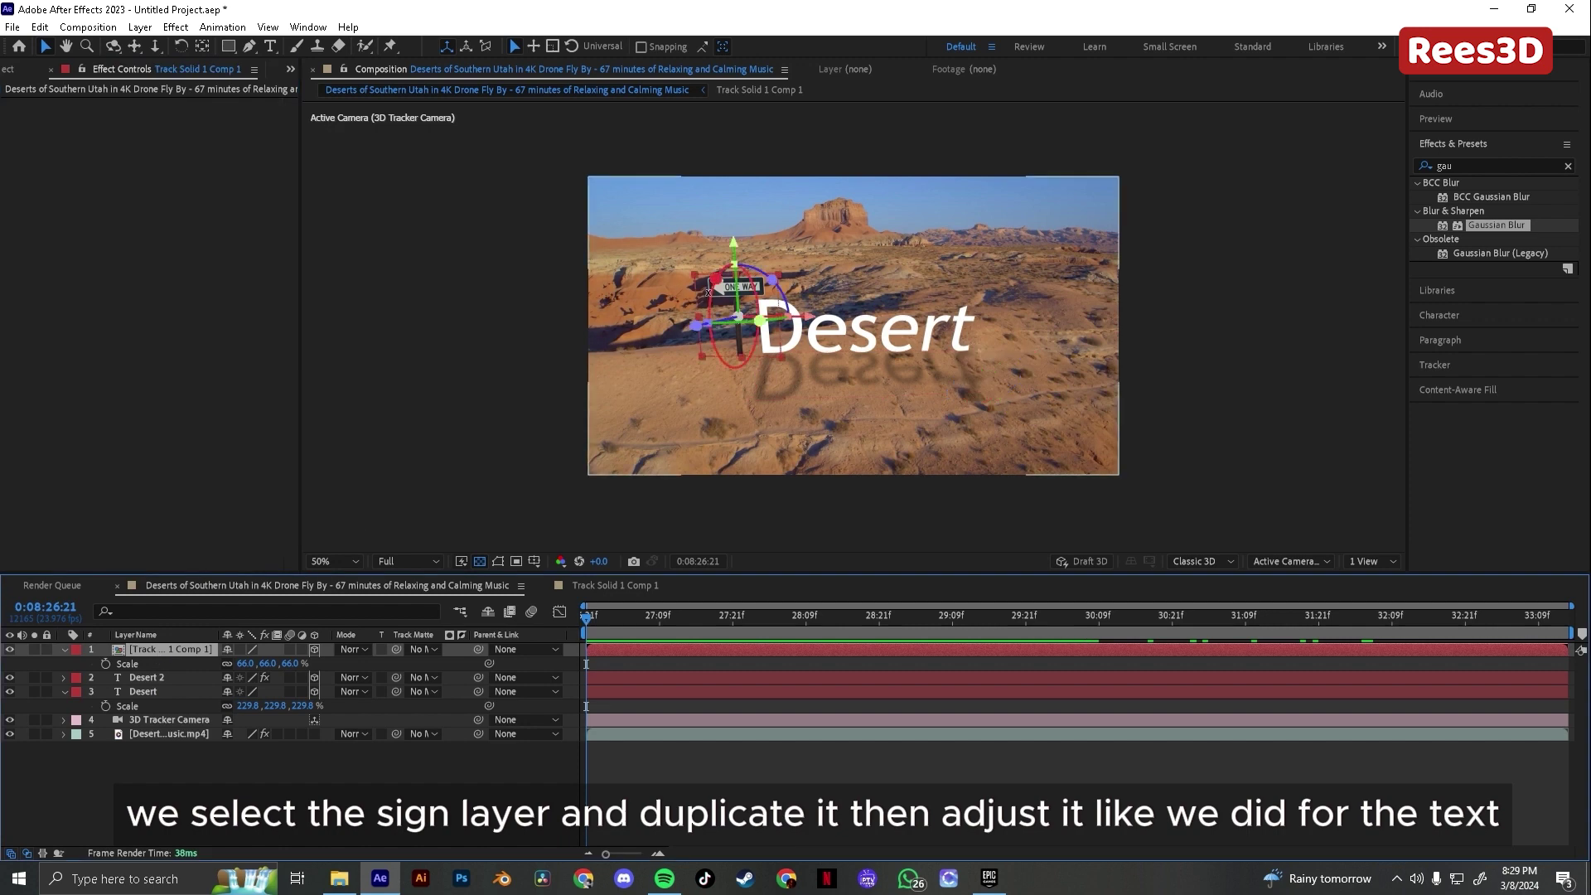
key("ctrl+d")
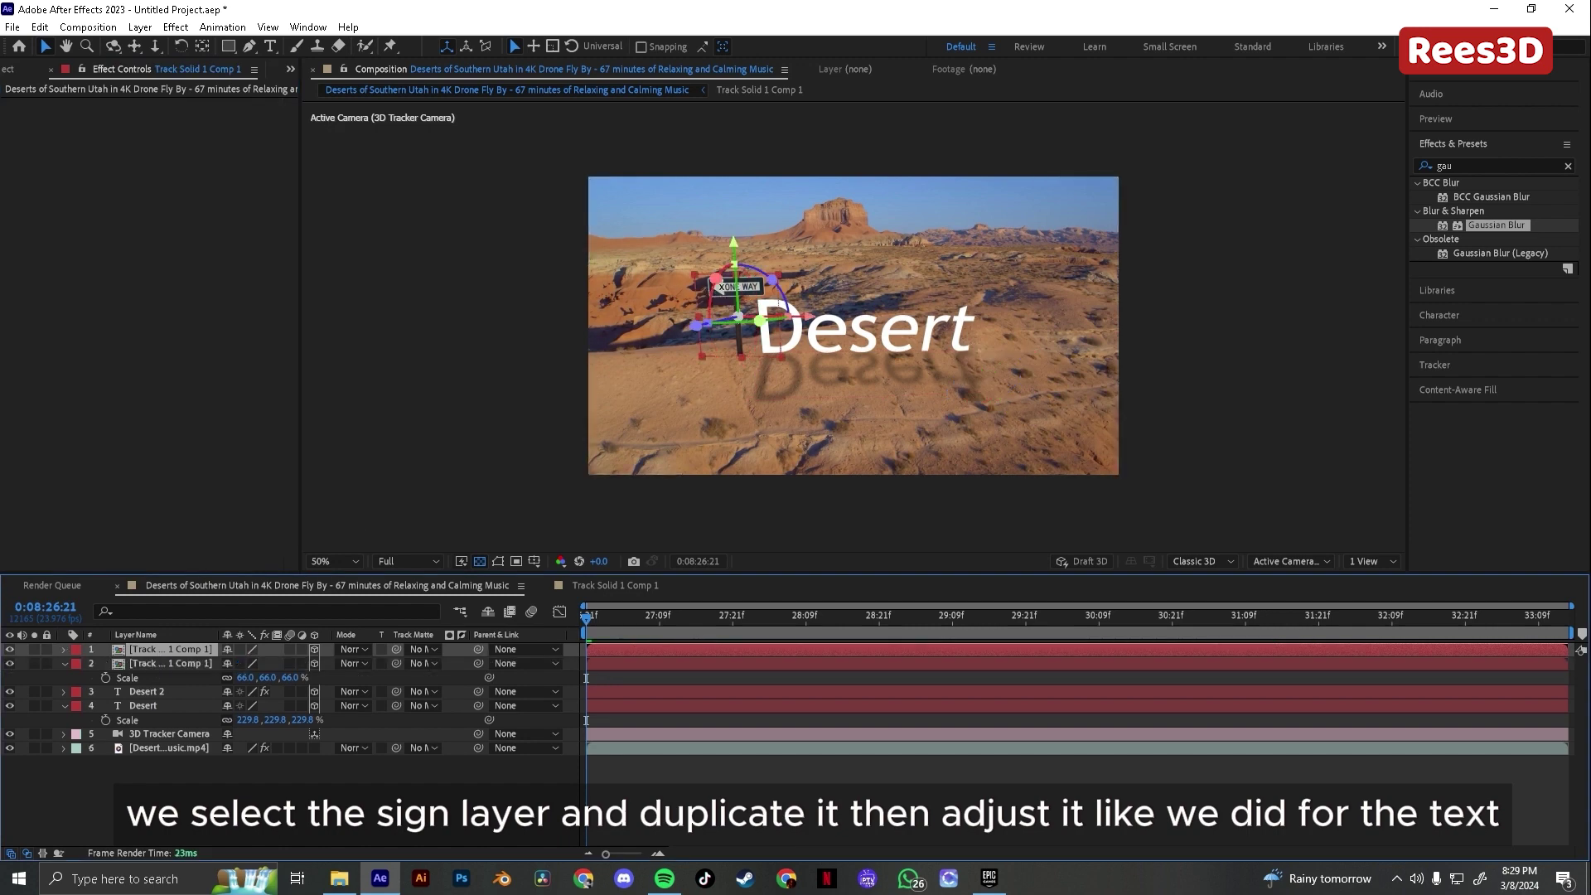
left_click_drag(716, 280, 690, 398)
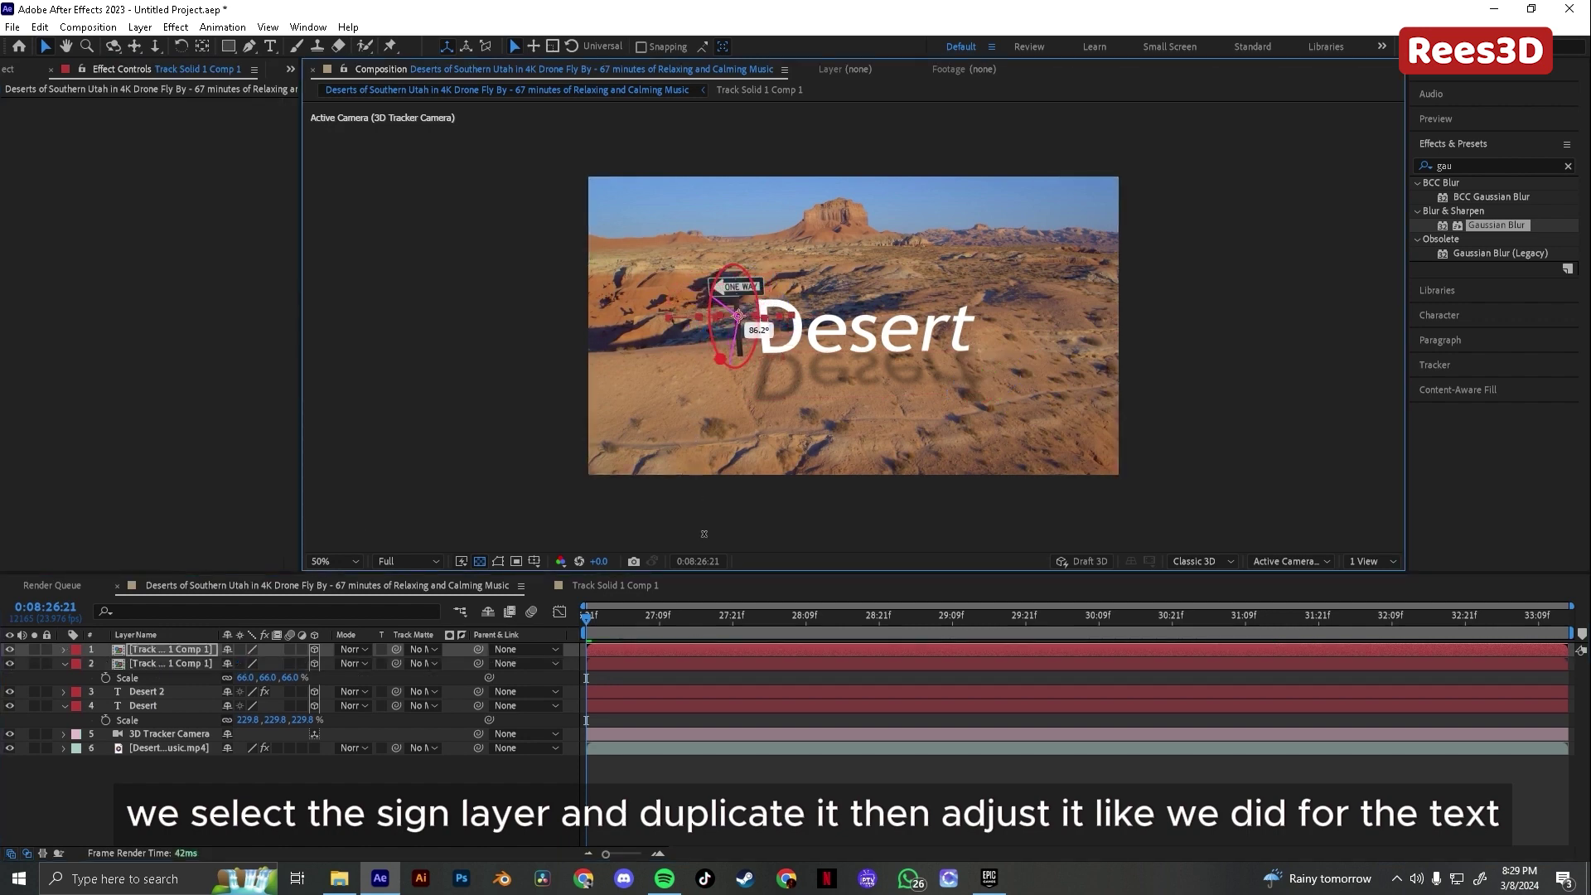
- Position the flat sign copy on the ground at the base of the post
key("period")
key("period")
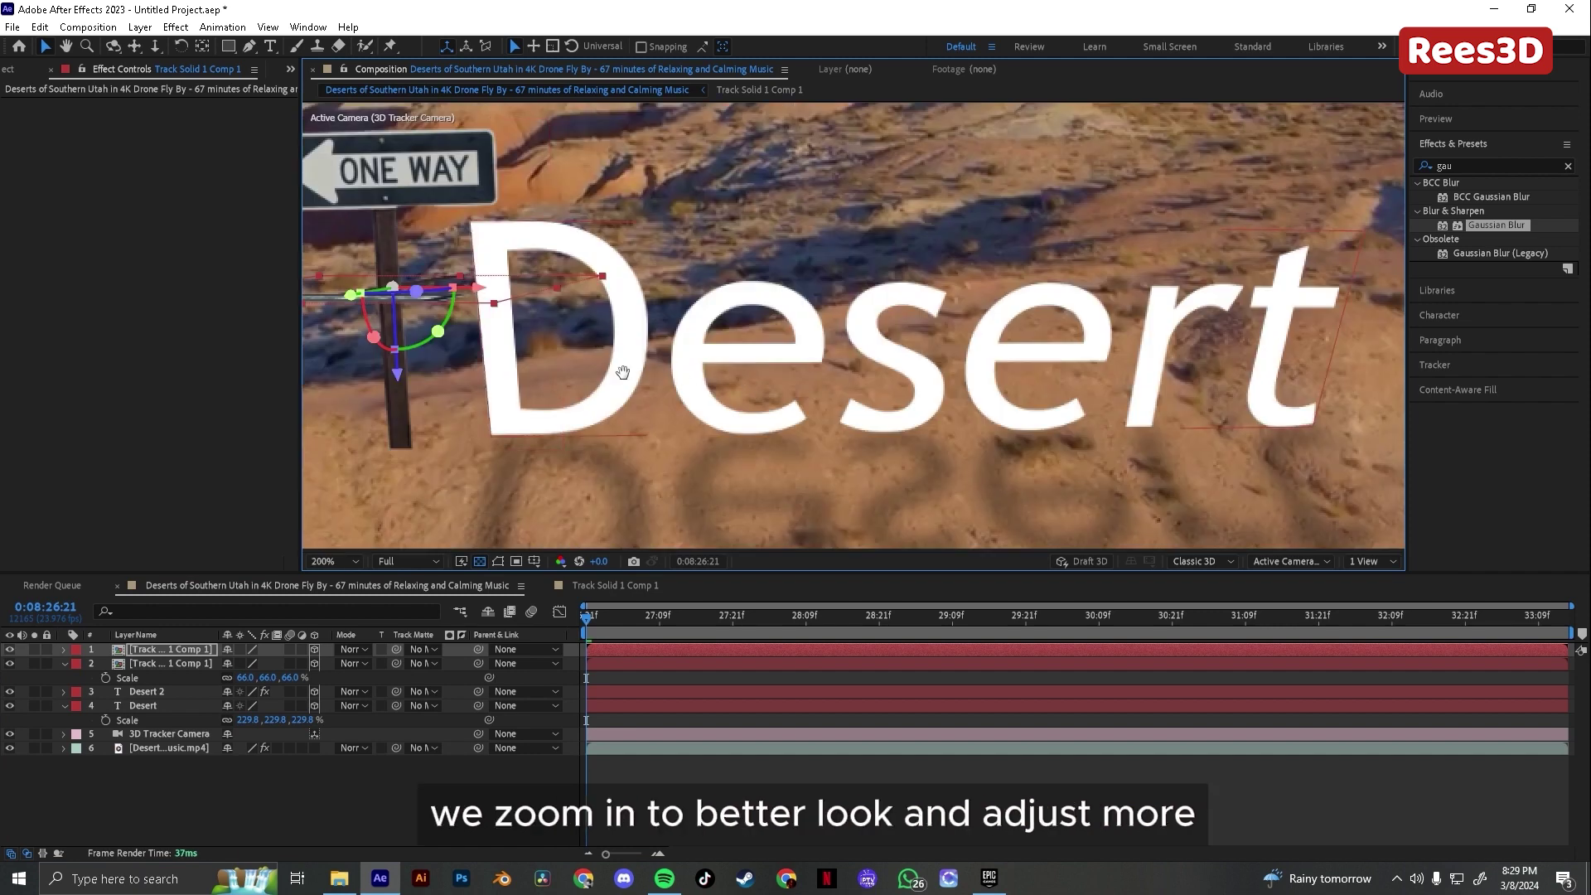
left_click_drag(623, 372, 872, 391)
left_click_drag(540, 321, 552, 473)
key("comma")
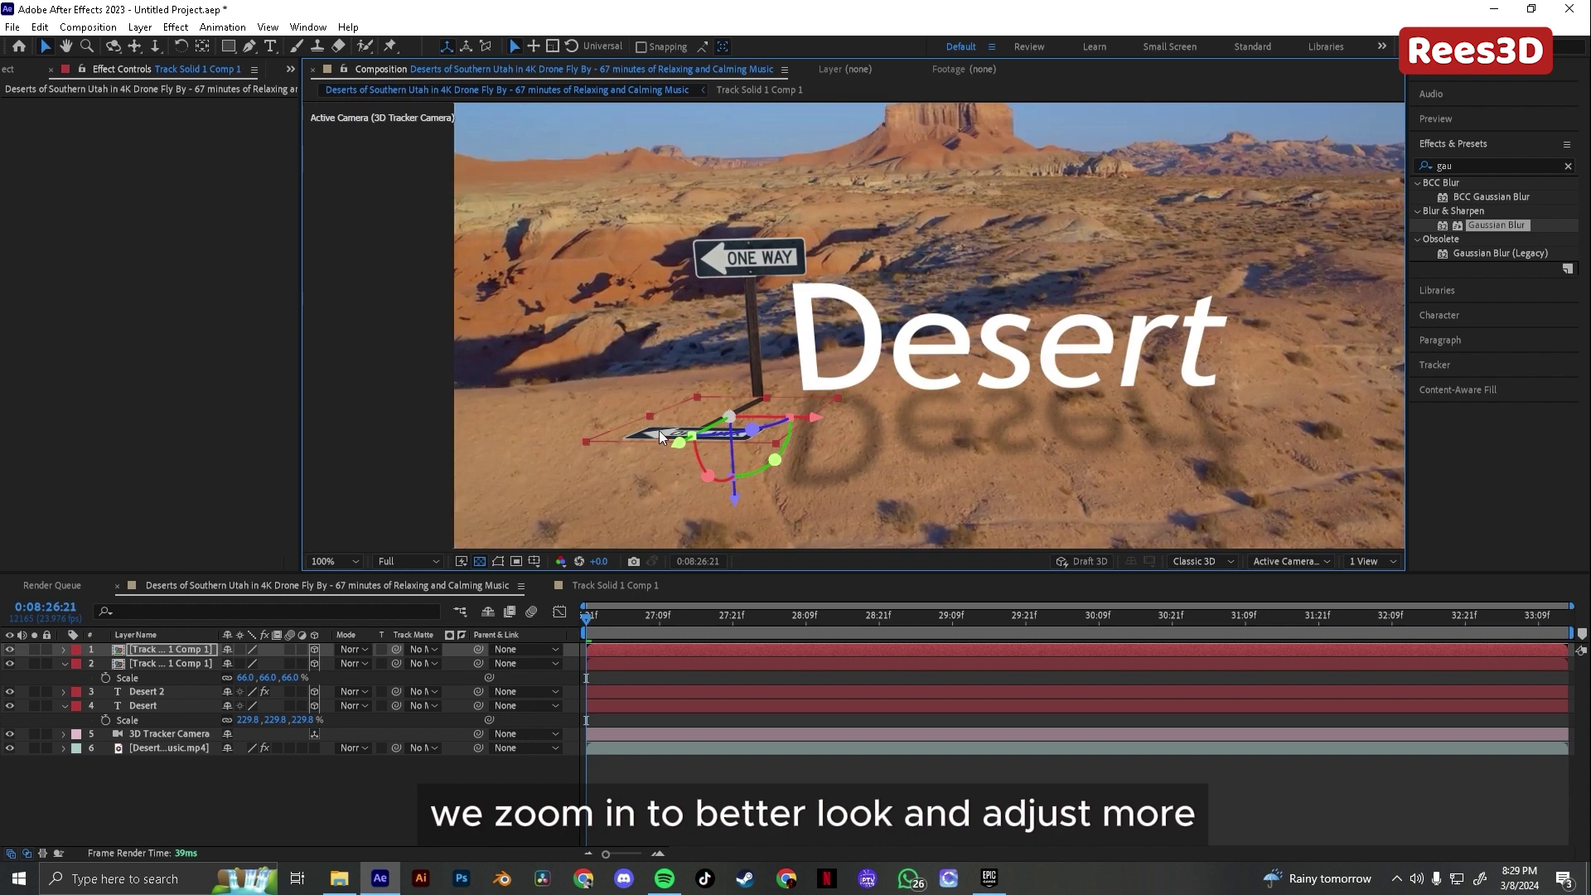
left_click_drag(659, 430, 631, 445)
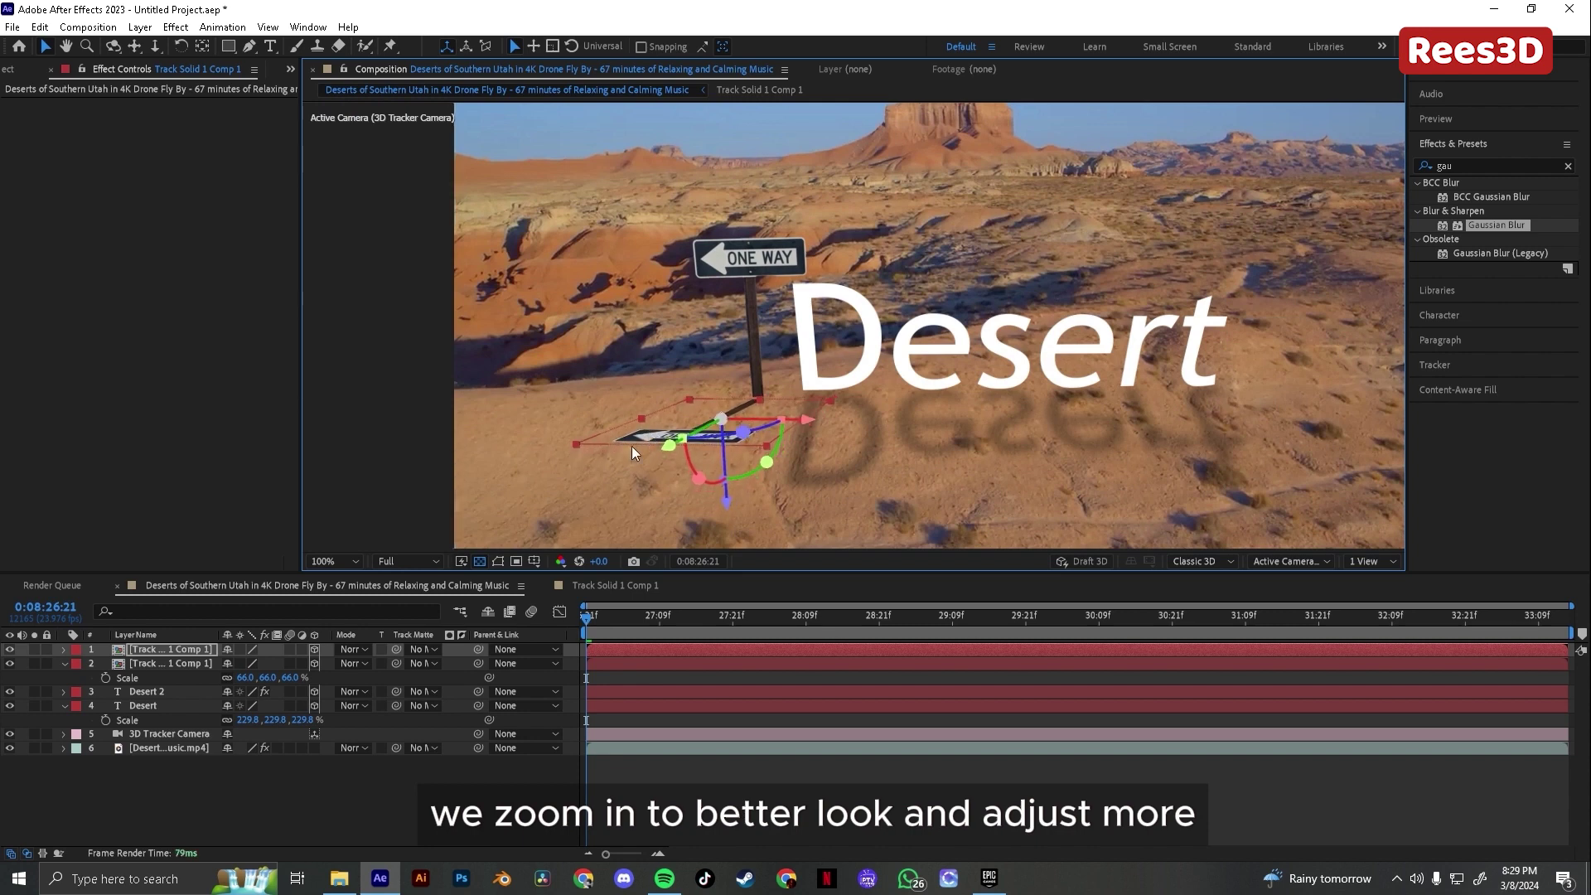
- Paste the copied Drop Shadow and Gaussian Blur effects onto the flat sign copy
left_click(302, 804)
left_click(176, 648)
left_click(175, 357)
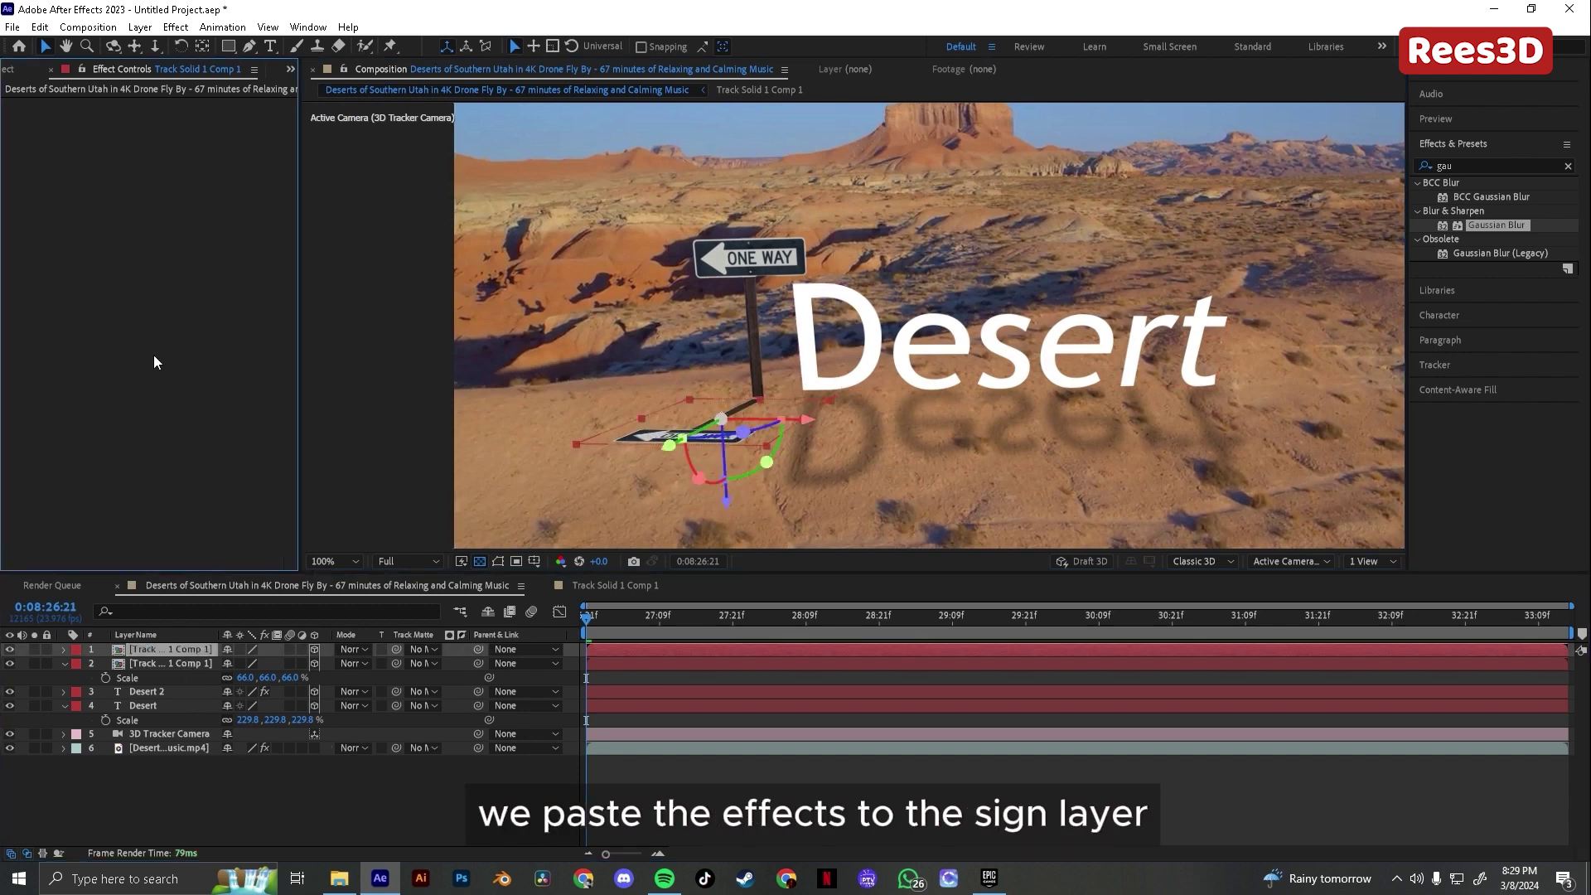
left_click(39, 27)
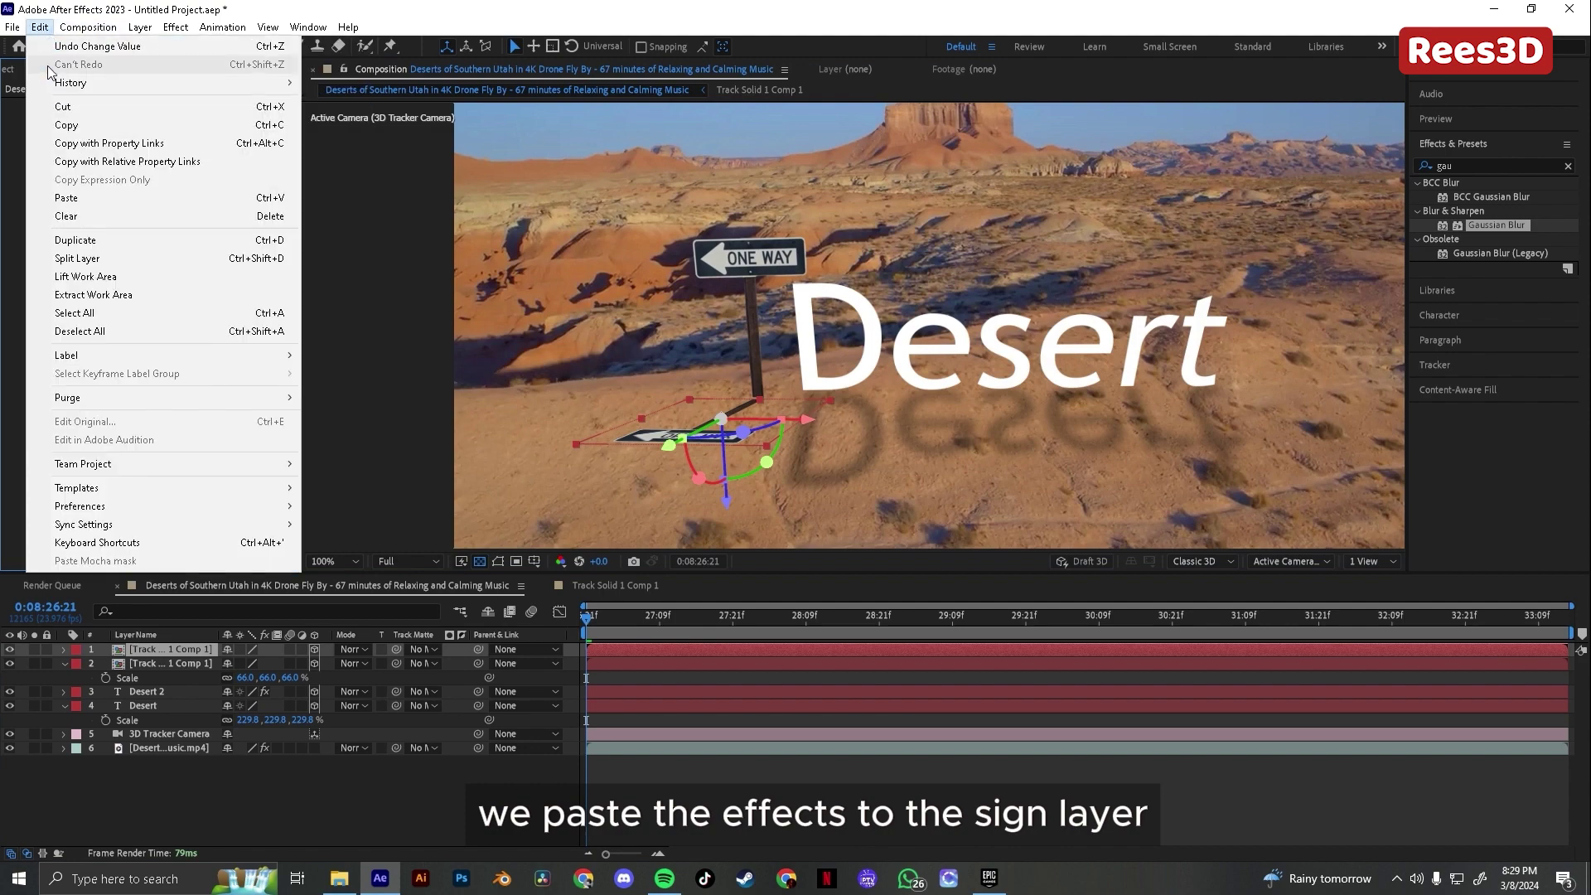
left_click(93, 205)
scroll(733, 382, "down", 4)
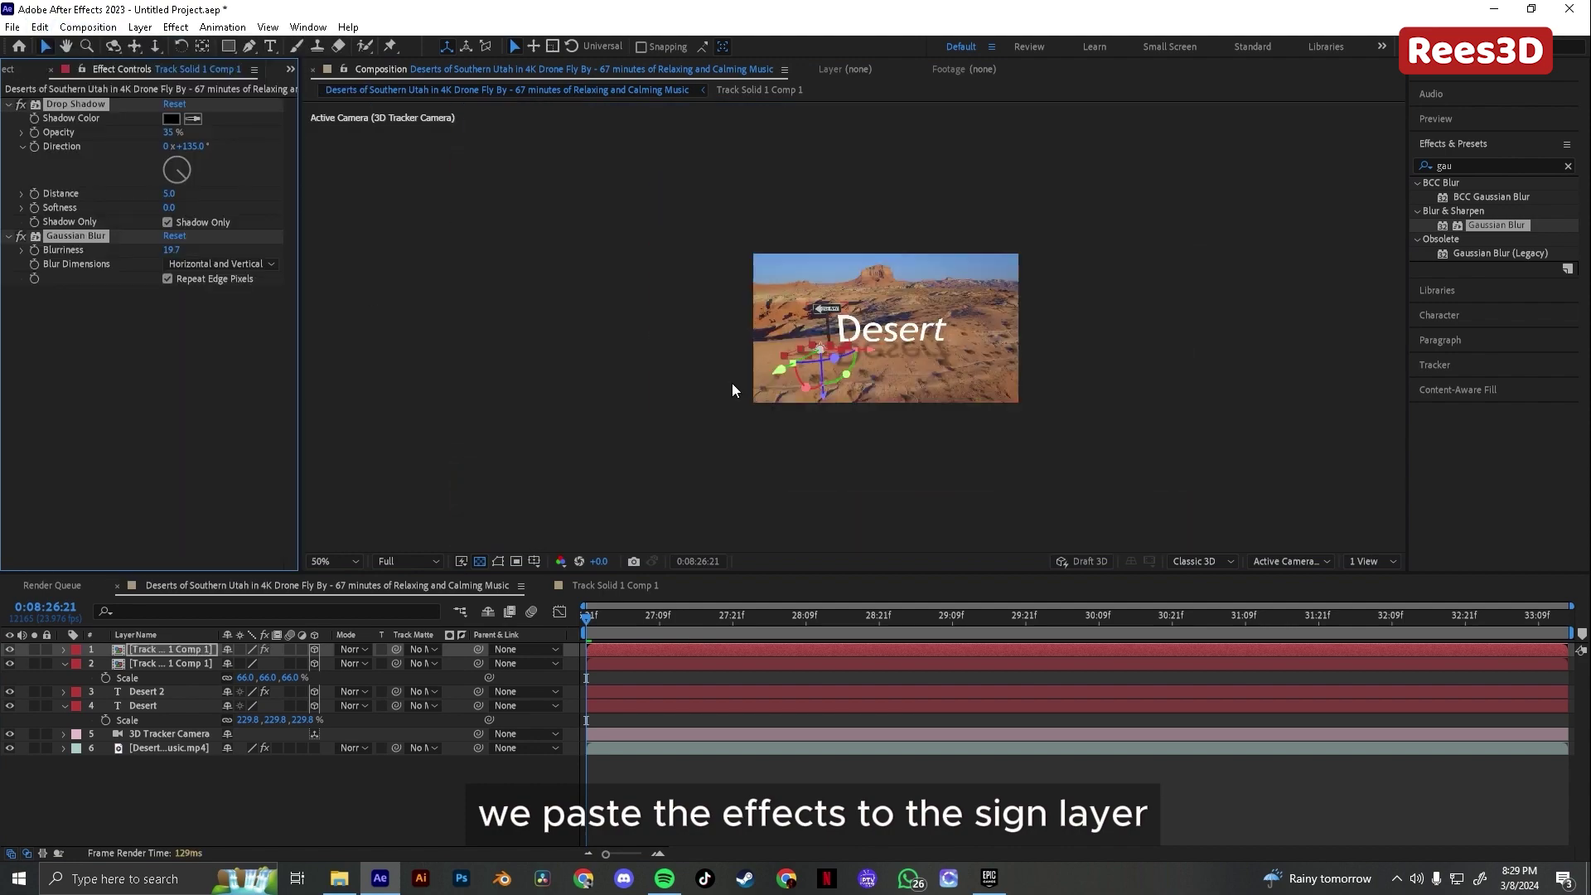
scroll(733, 382, "up", 2)
- Rotate the flat sign copy to angle the shadow and set Gaussian Blur blurriness to 126.8
mouse_move(763, 405)
left_mouse_down()
mouse_move(770, 437)
mouse_move(762, 405)
left_mouse_up()
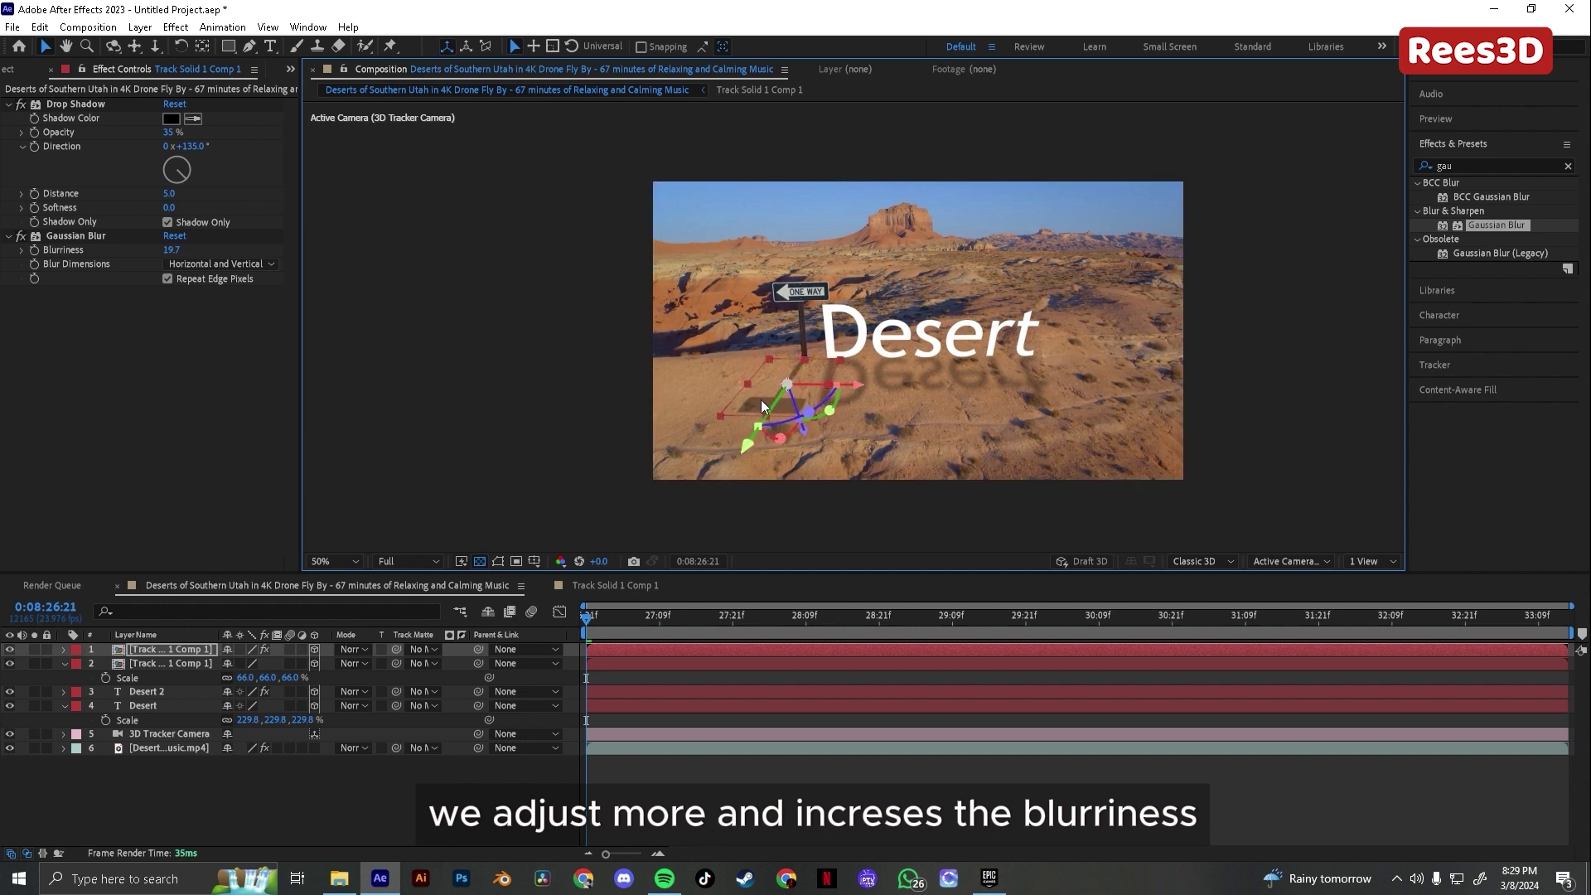
left_click(173, 315)
left_click_drag(169, 251, 357, 254)
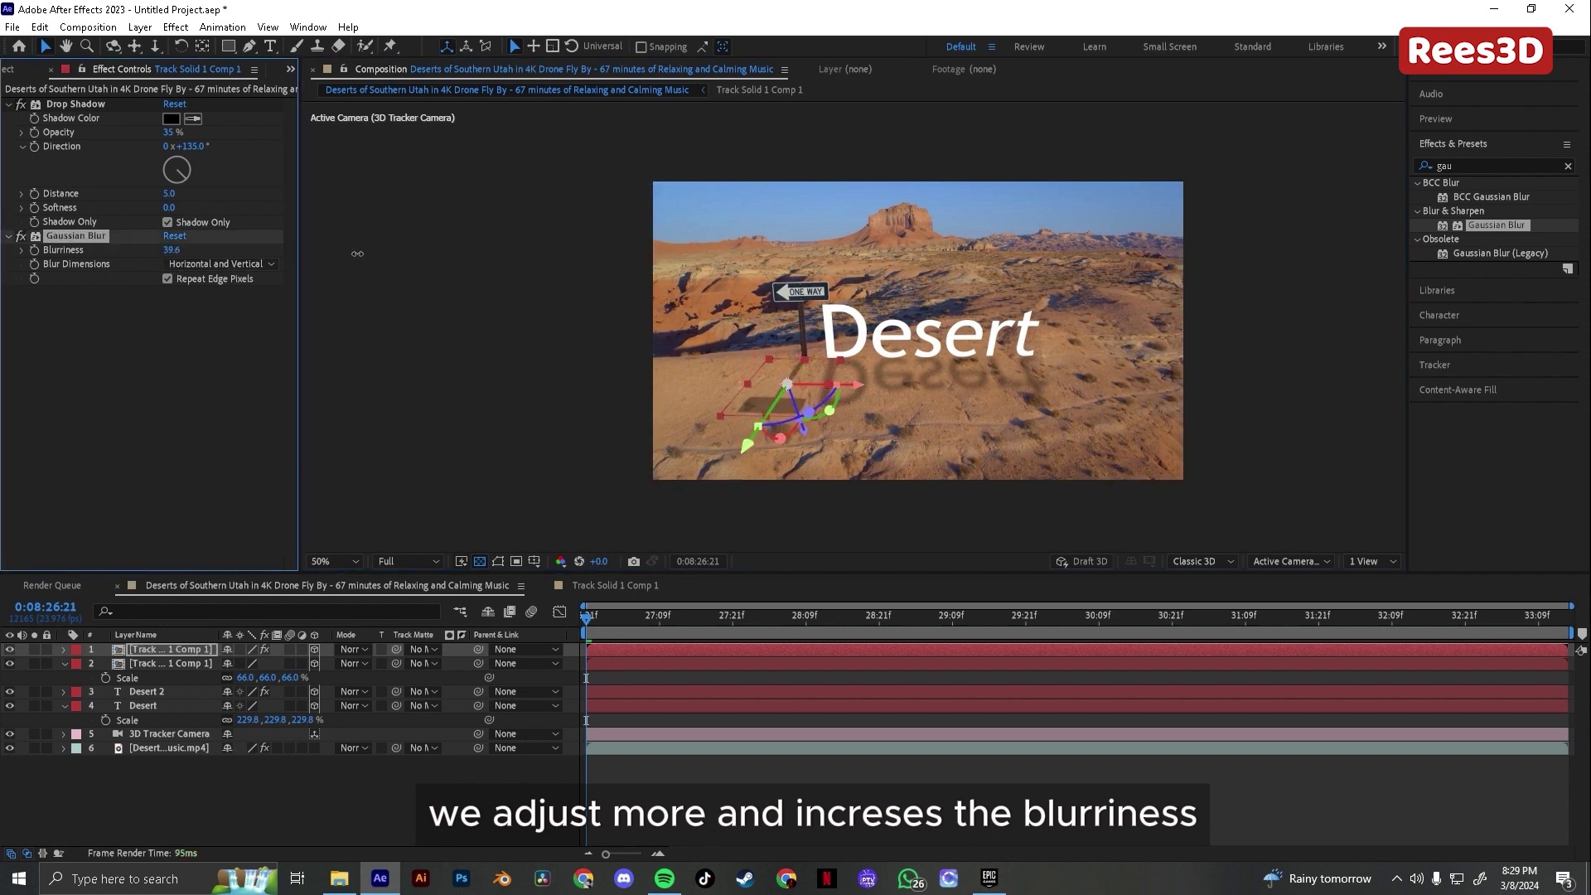
left_click_drag(593, 246, 630, 247)
- Deselect the sign and play a preview of the finished shot
left_click(893, 336)
scroll(891, 336, "down", 4)
scroll(870, 389, "up", 4)
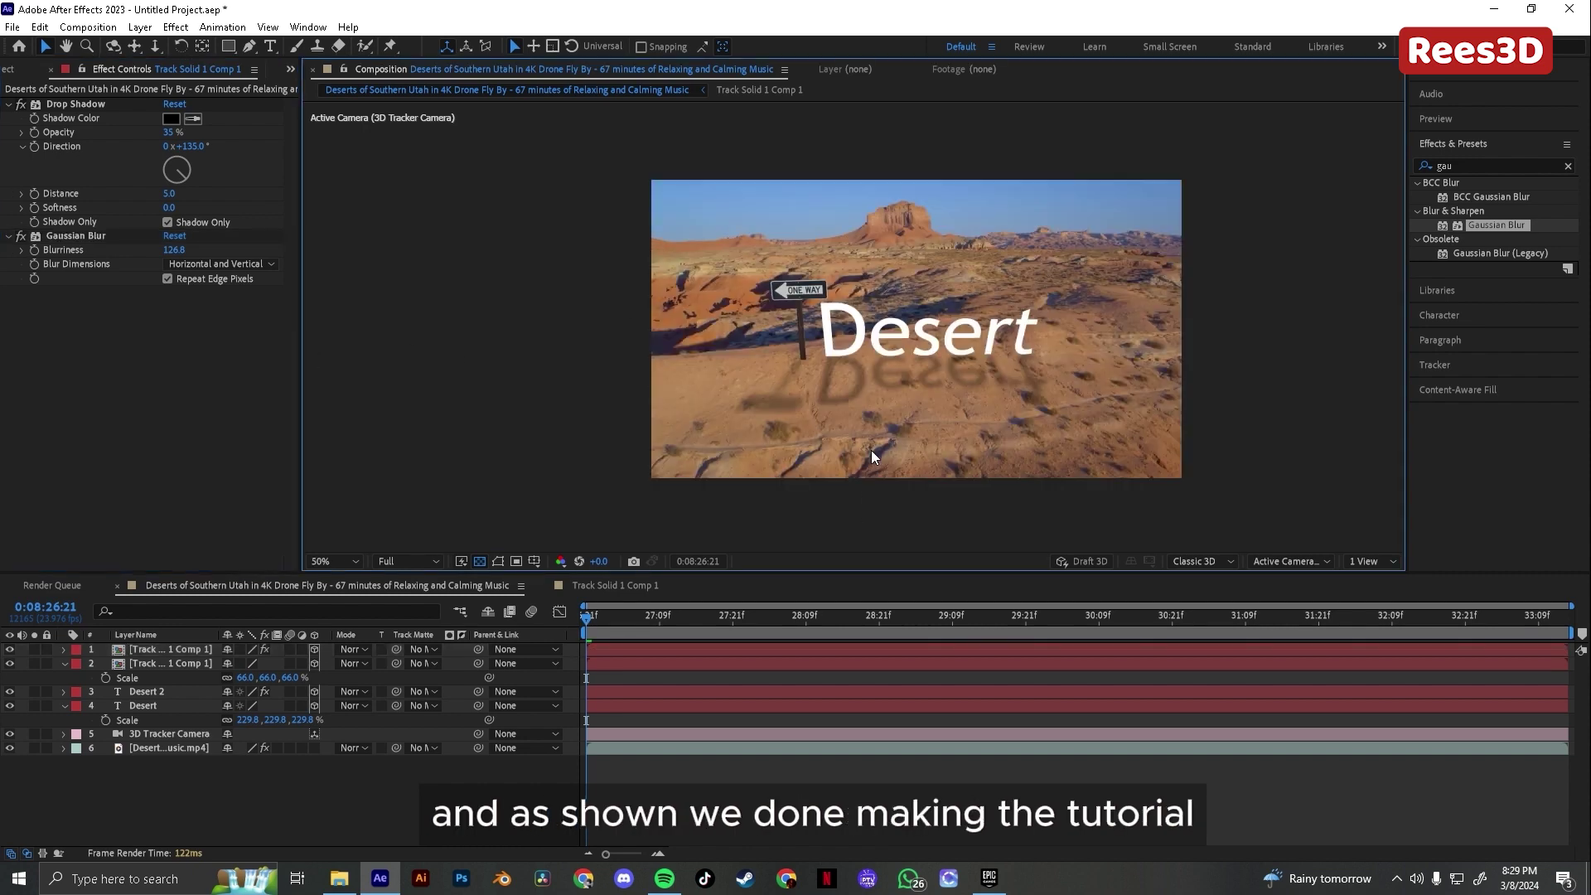
left_click(459, 839)
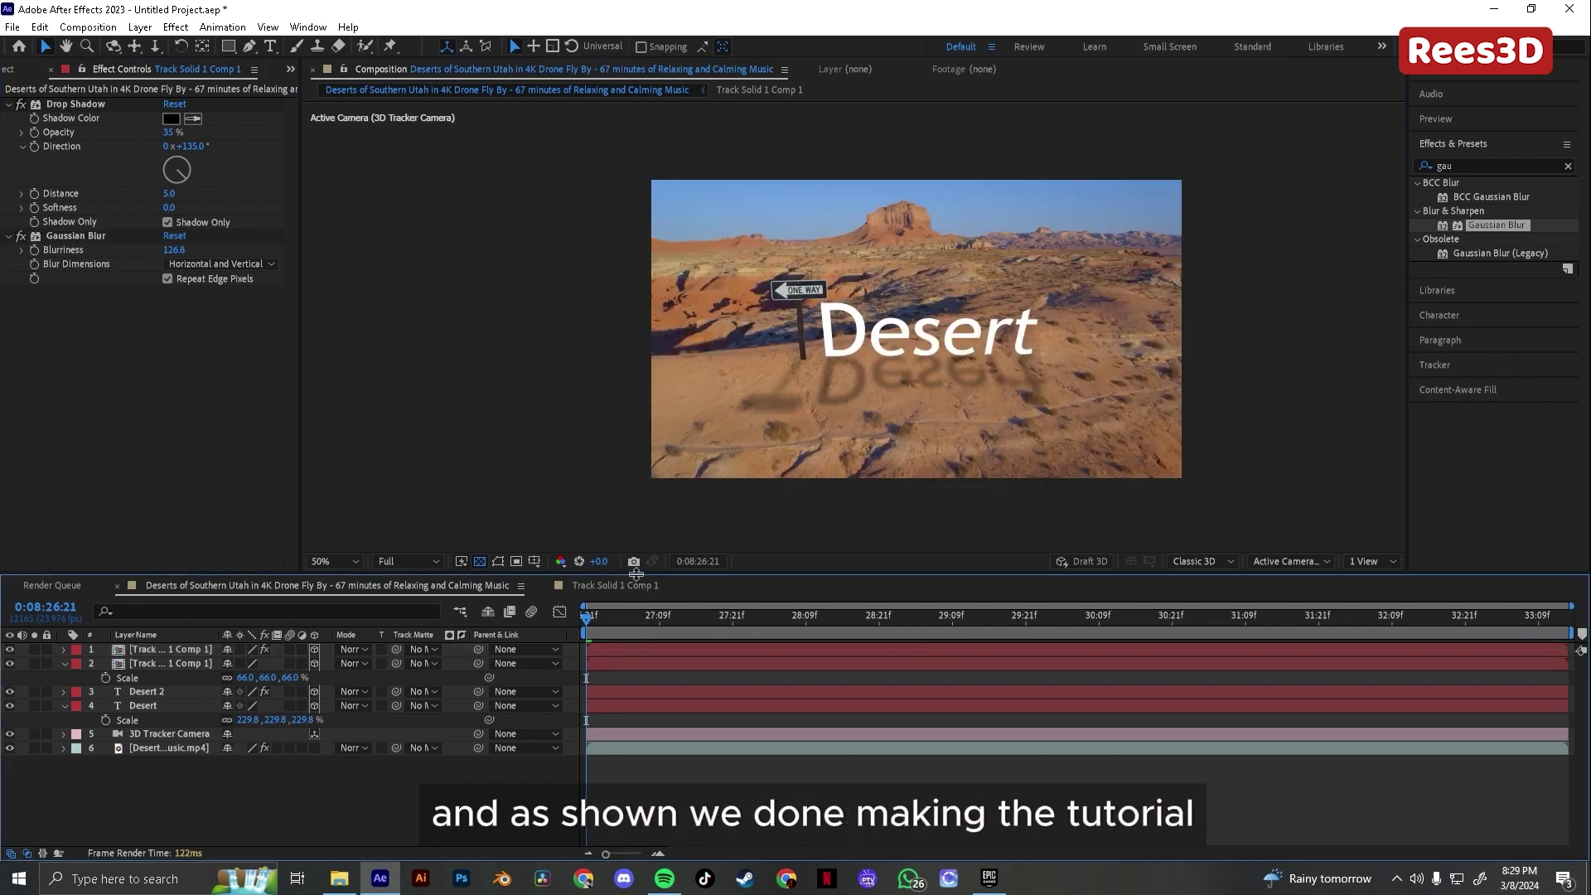
key("space")
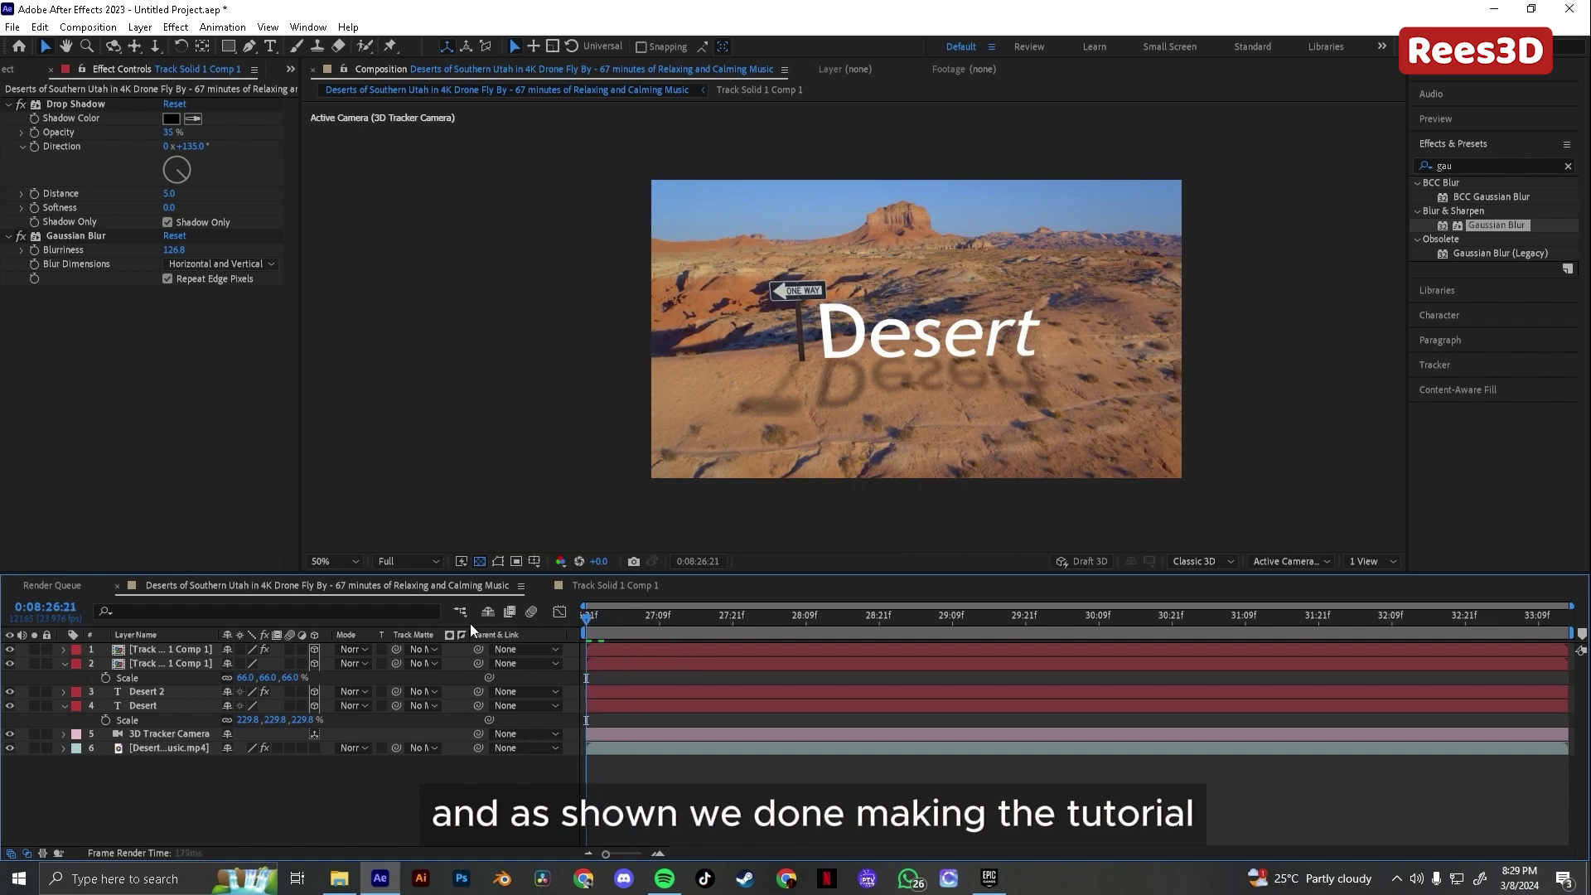